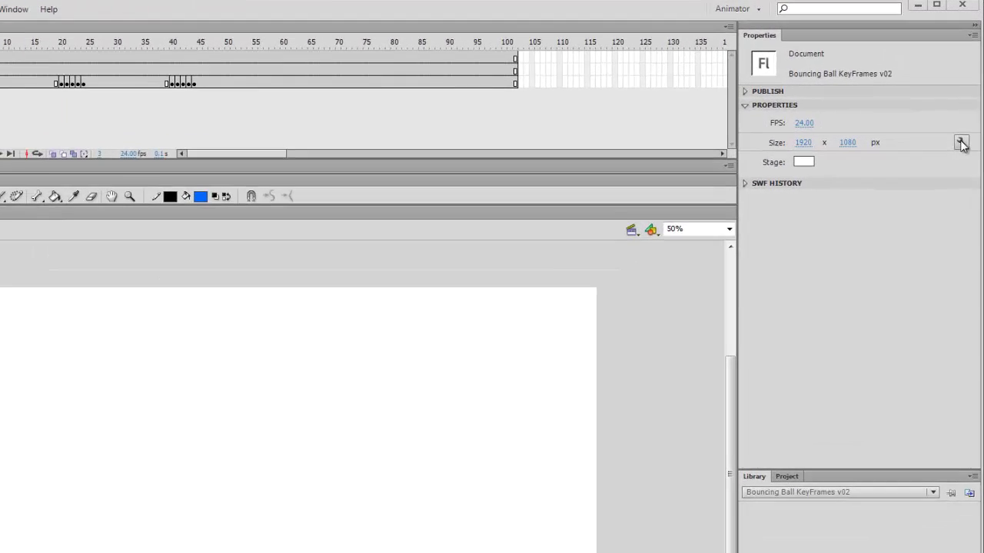
- Review the stage dimensions and frame rate in this document's settings and in the untitled document of the older Flash version
click(965, 117)
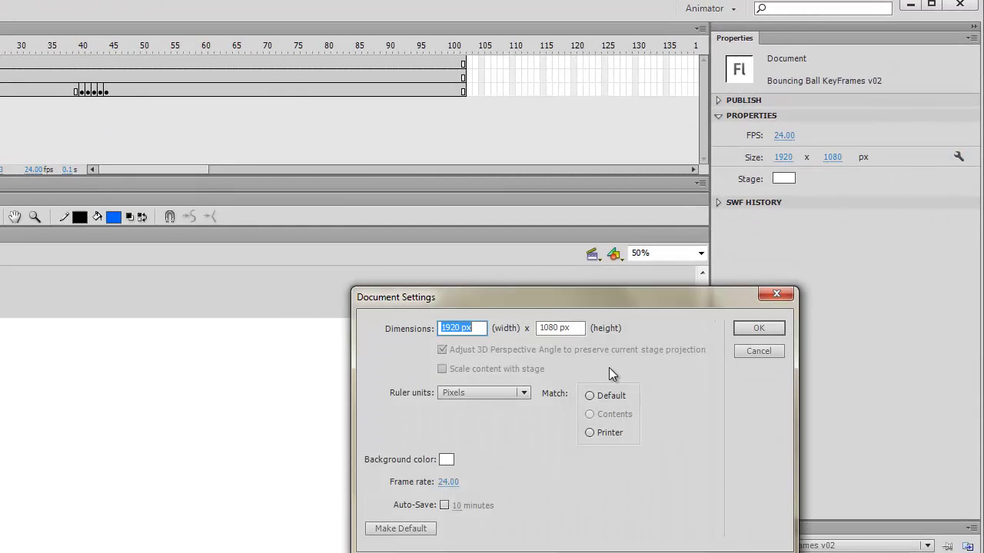
click(757, 352)
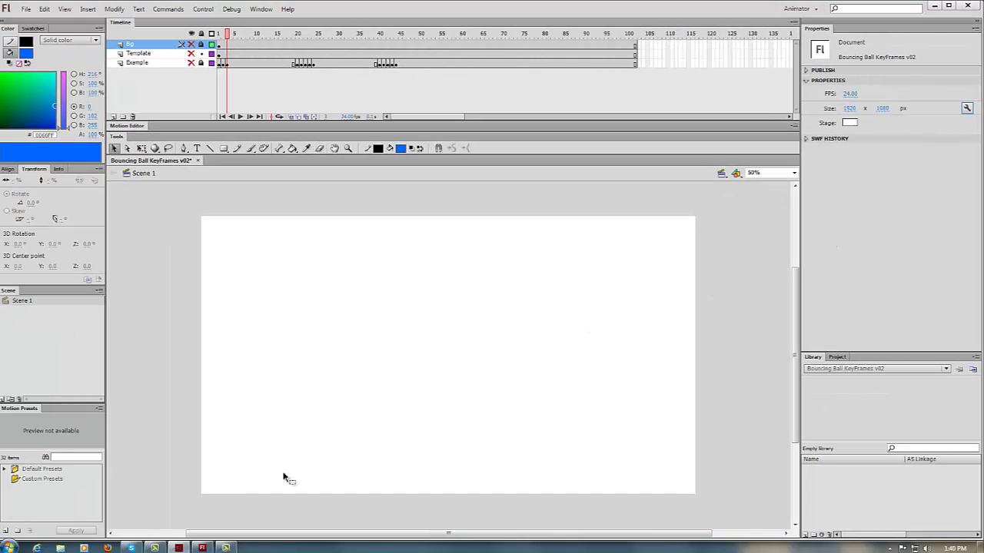
click(201, 548)
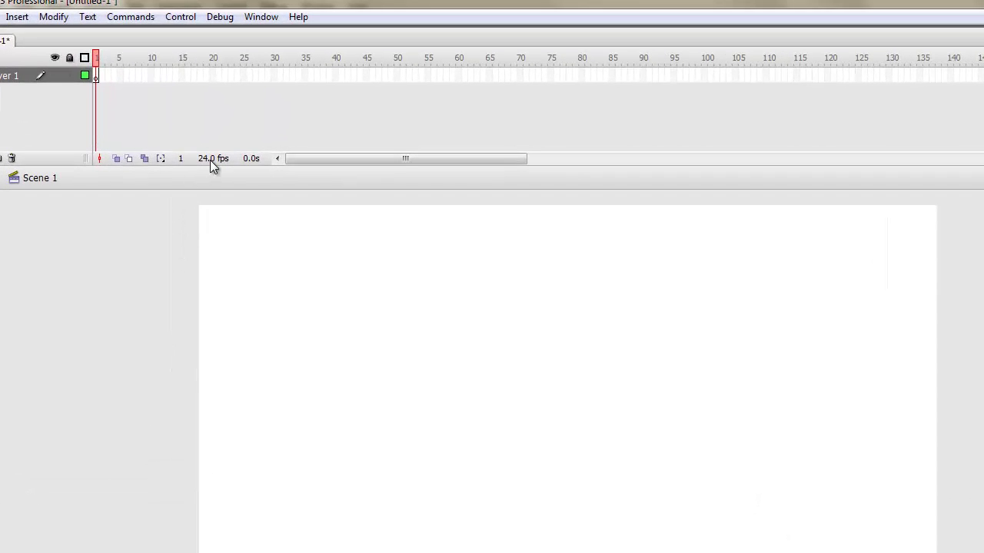
double_click(206, 158)
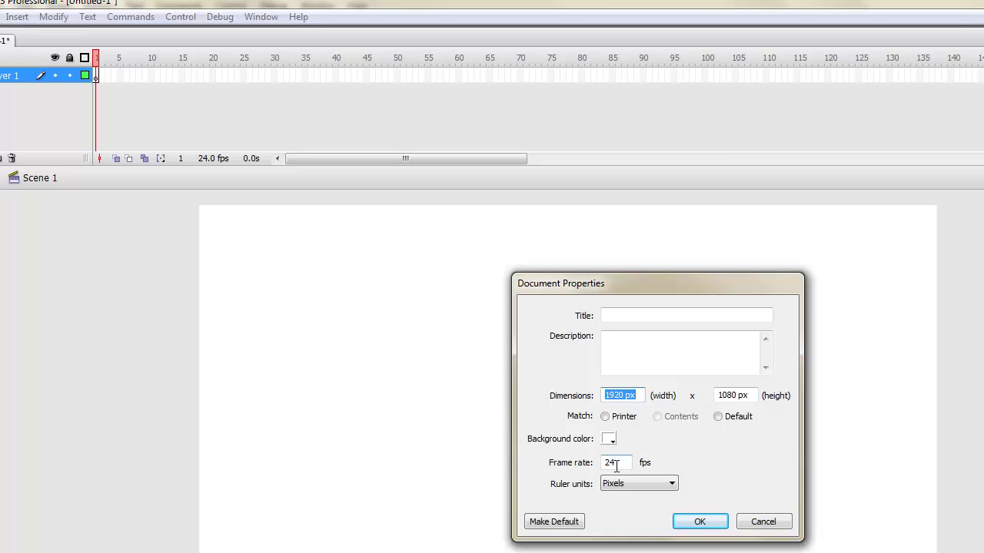
click(766, 522)
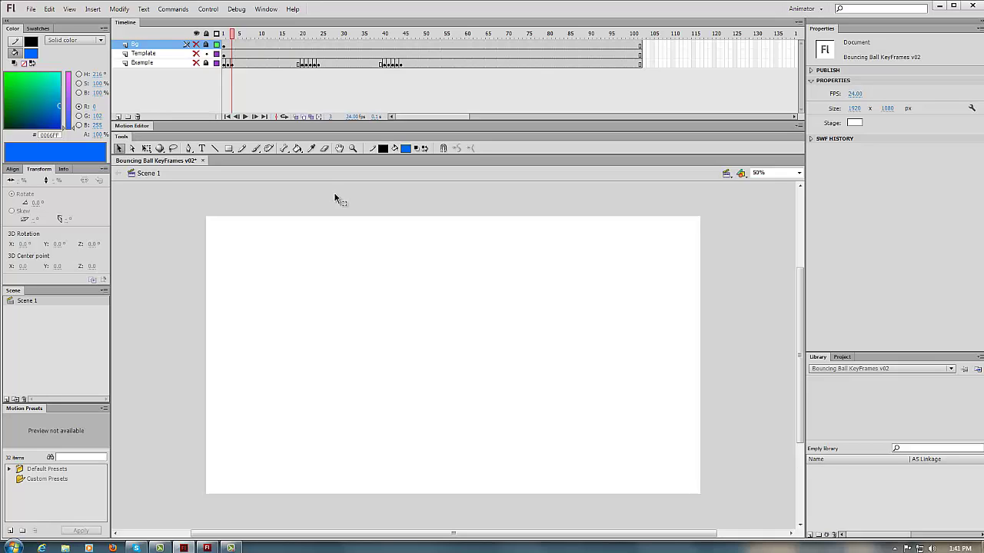
- Show the Template and Bg layers, and add a new layer named Ball above them
click(196, 53)
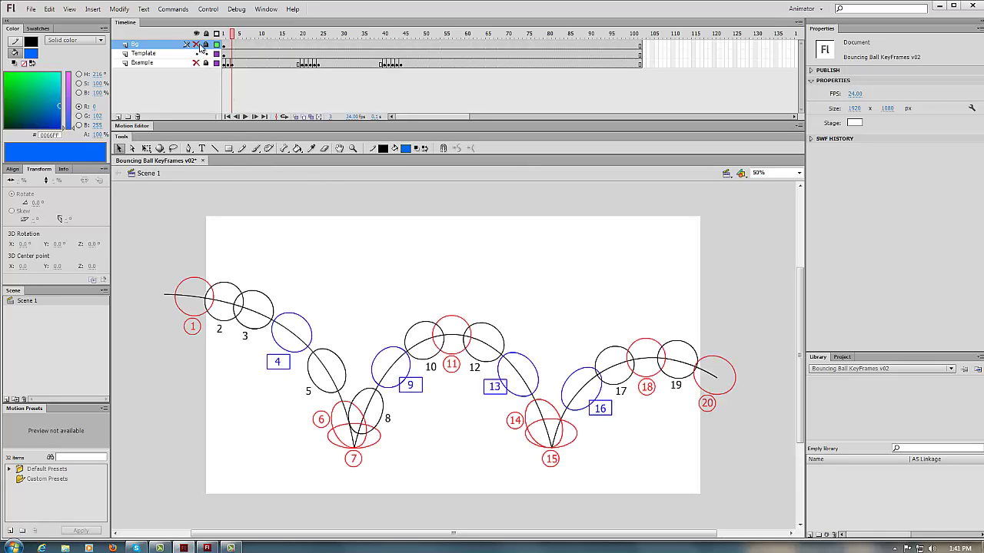
click(197, 45)
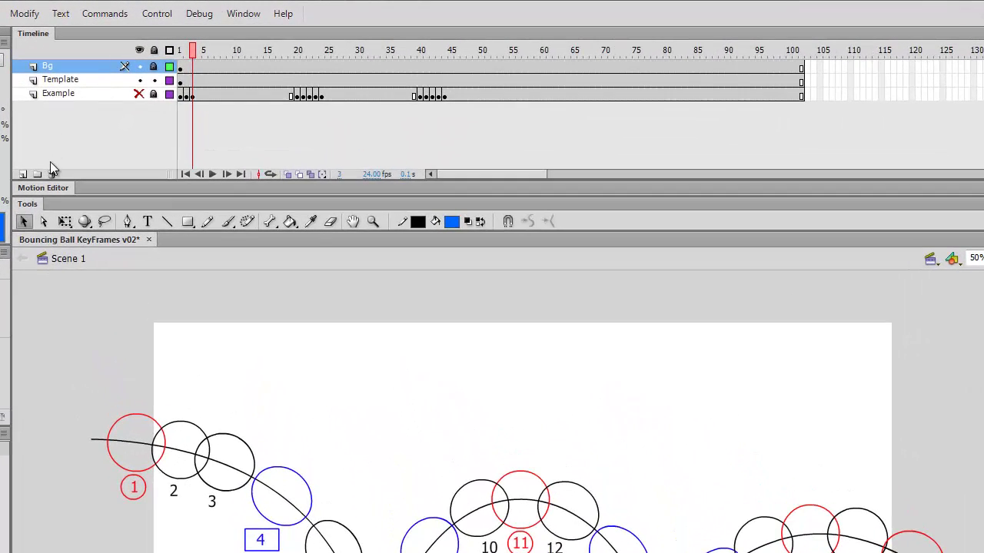
click(23, 174)
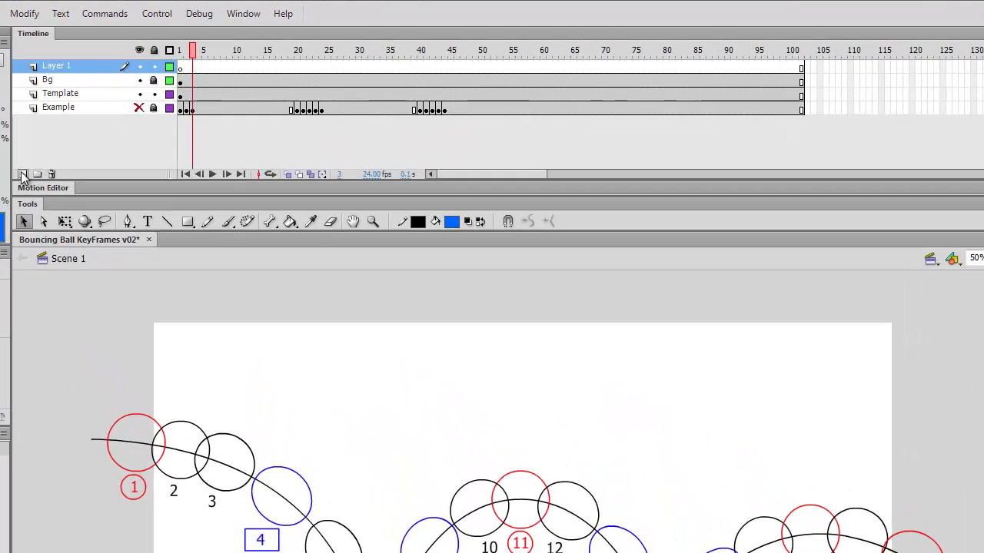
double_click(67, 67)
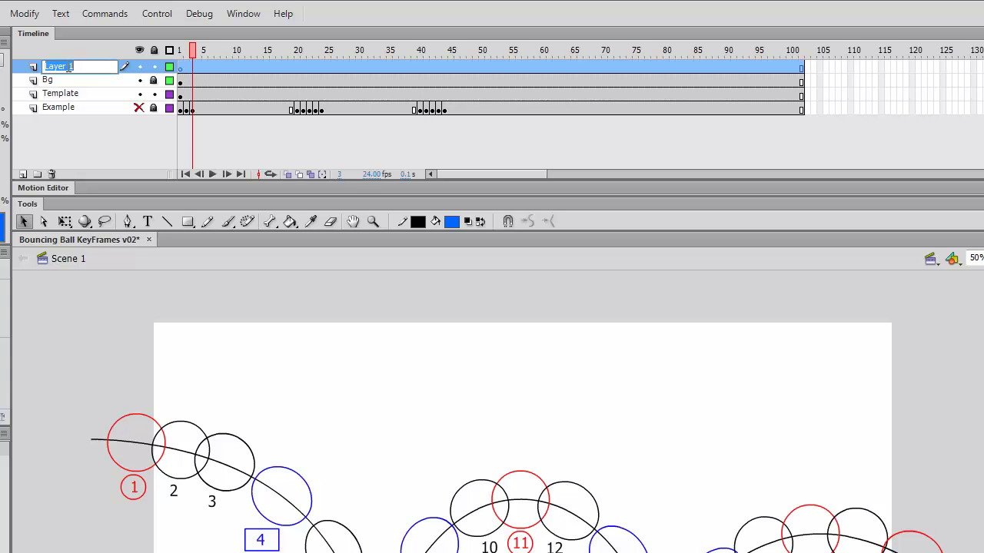
text(Ball)
key(Return)
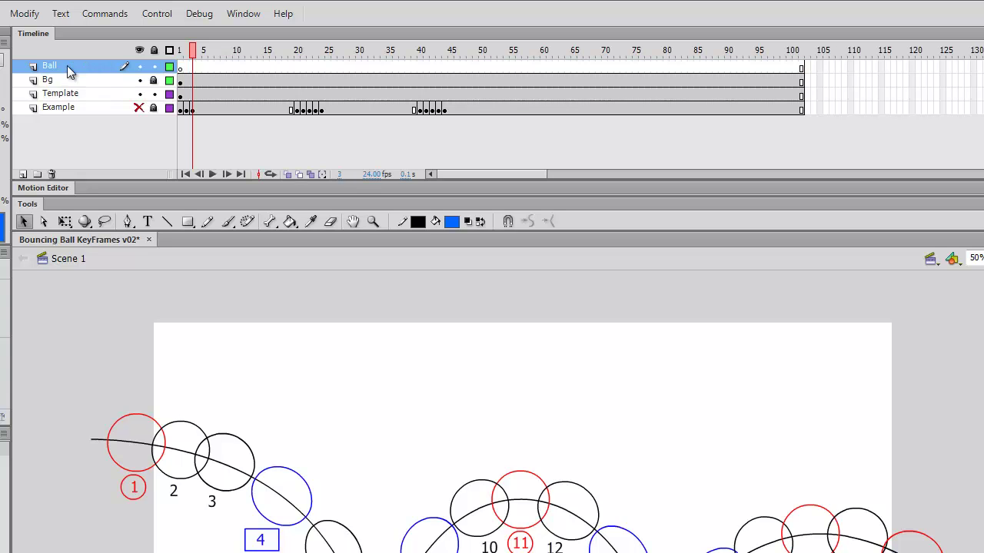
- Go to frame 1 of the Ball layer and activate the Oval tool
drag(194, 50, 182, 51)
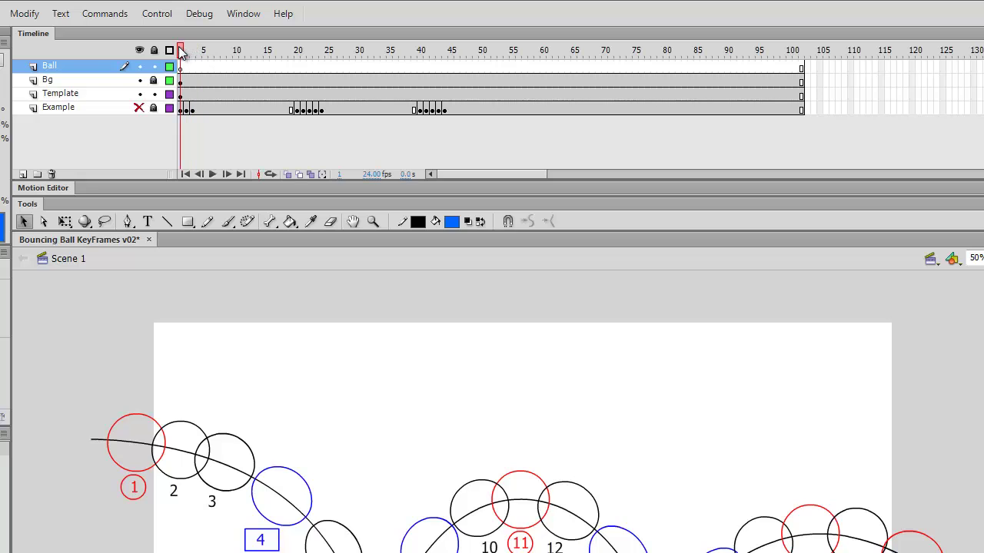
click(188, 222)
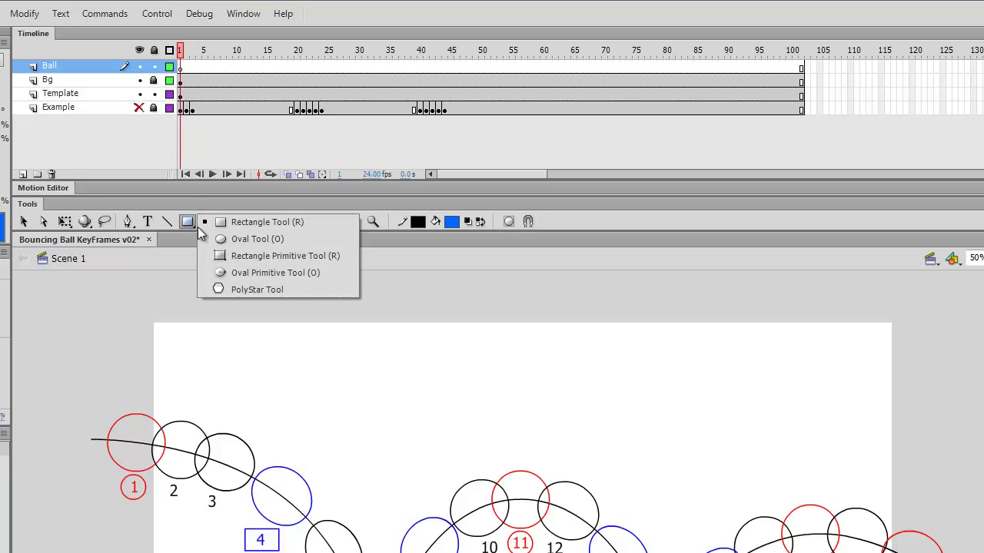
click(241, 244)
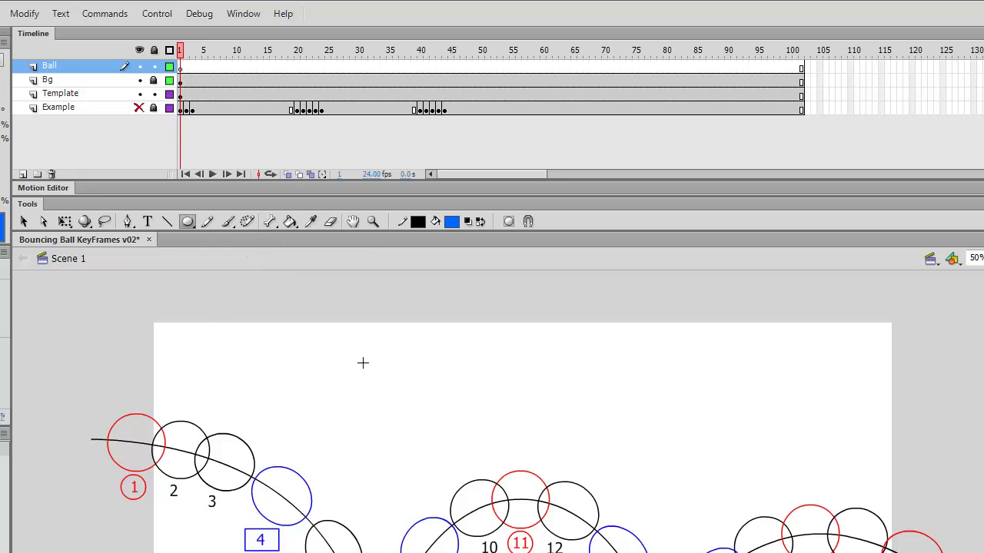
drag(342, 350, 410, 391)
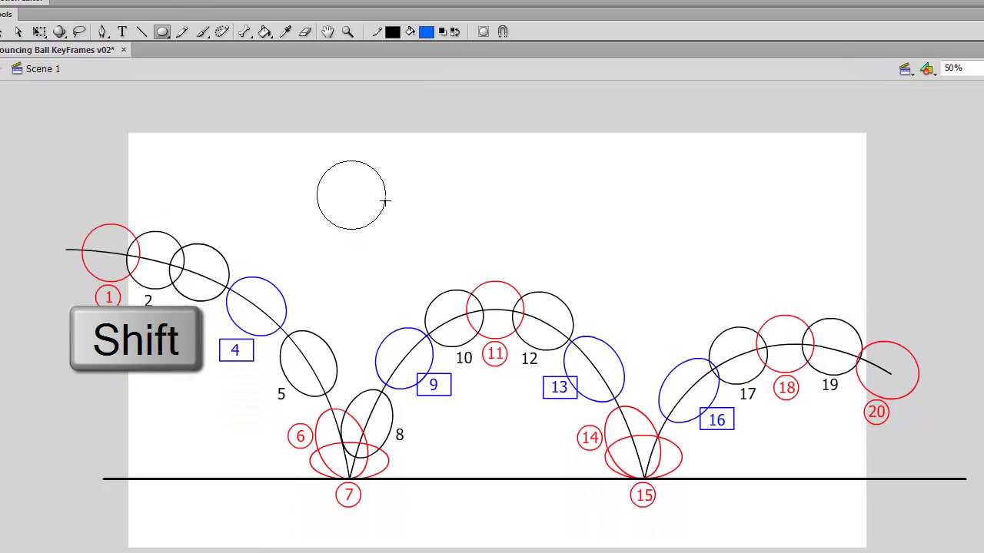
drag(385, 201, 385, 201)
key(ctrl+z)
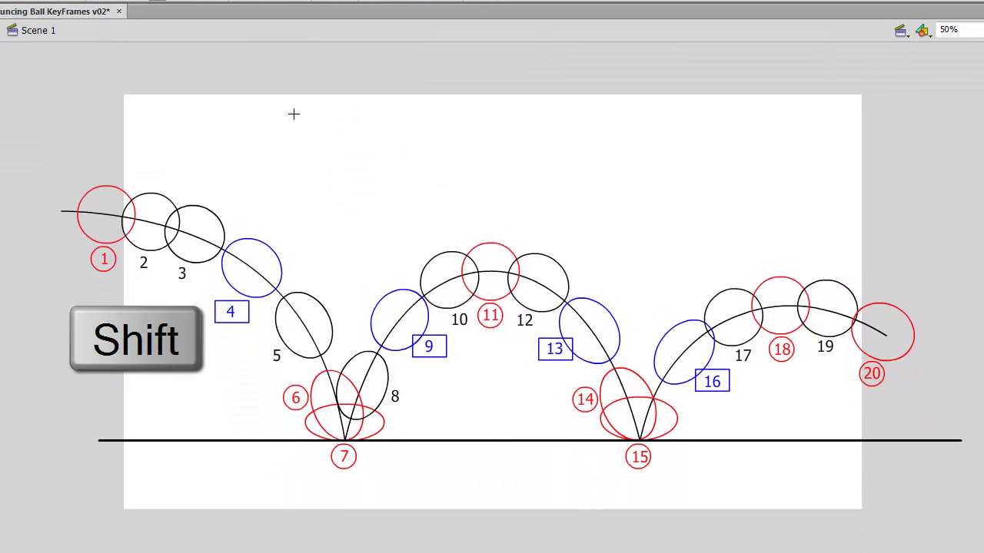
drag(293, 114, 517, 222)
key(ctrl+z)
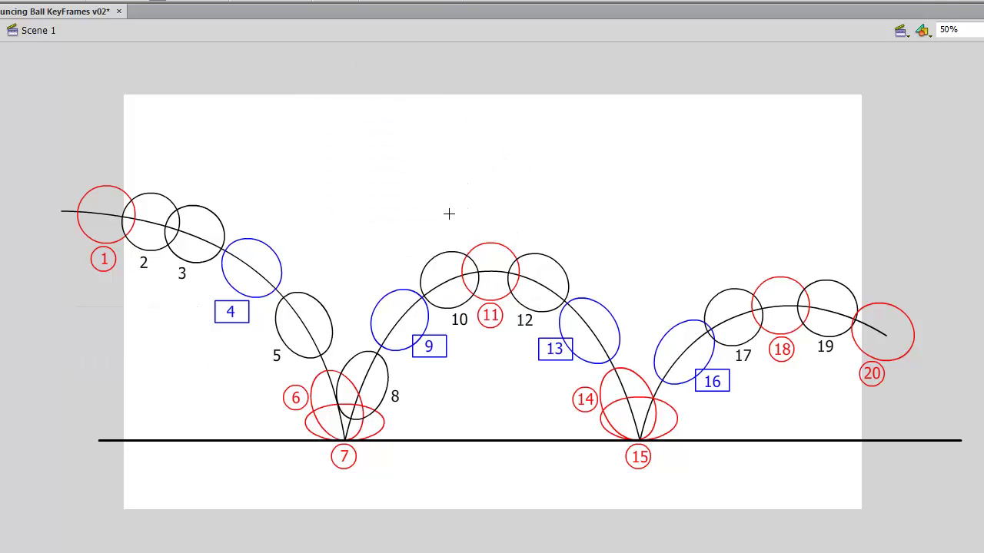
- Draw a blue circle with a black outline on the stage above circles 3 to 9, and select its fill and outline
drag(289, 115, 366, 172)
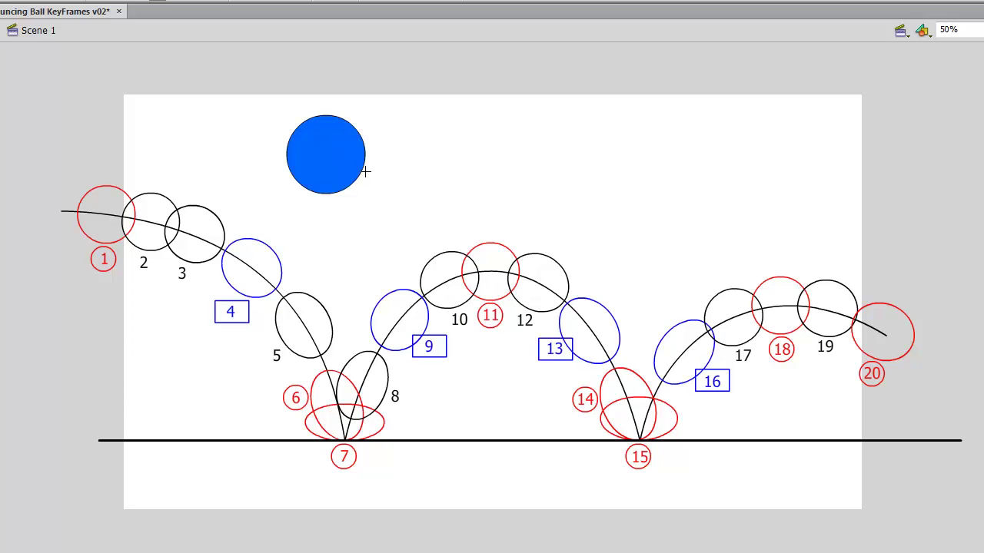
key(v)
double_click(339, 161)
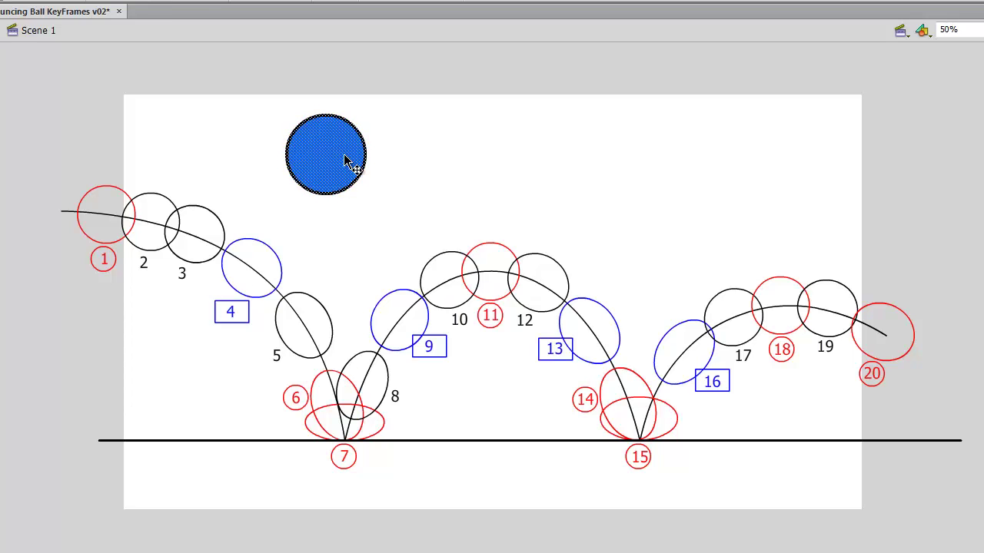
- Move the blue circle onto template circle 1 and scale it down proportionally to match that circle's size
drag(351, 163, 120, 223)
key(q)
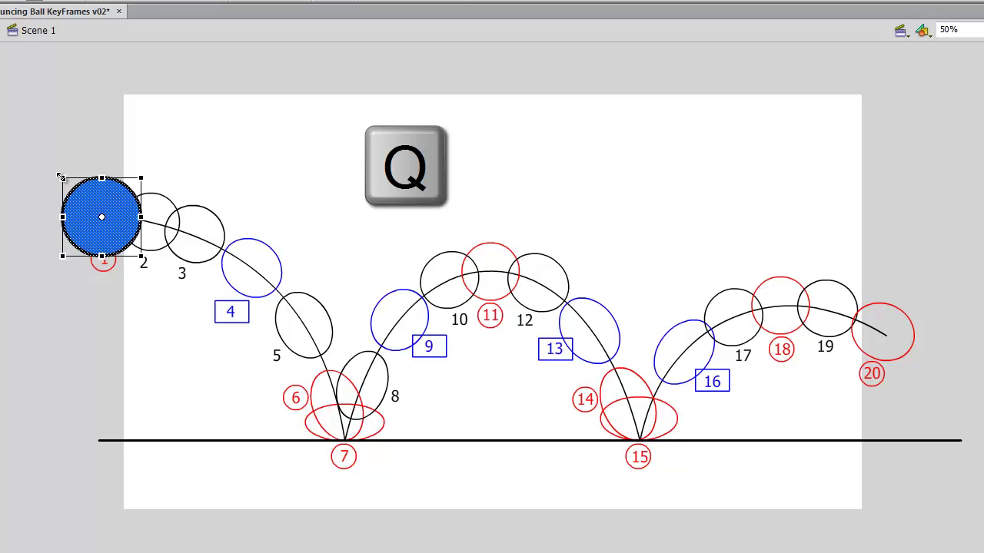
drag(59, 176, 115, 200)
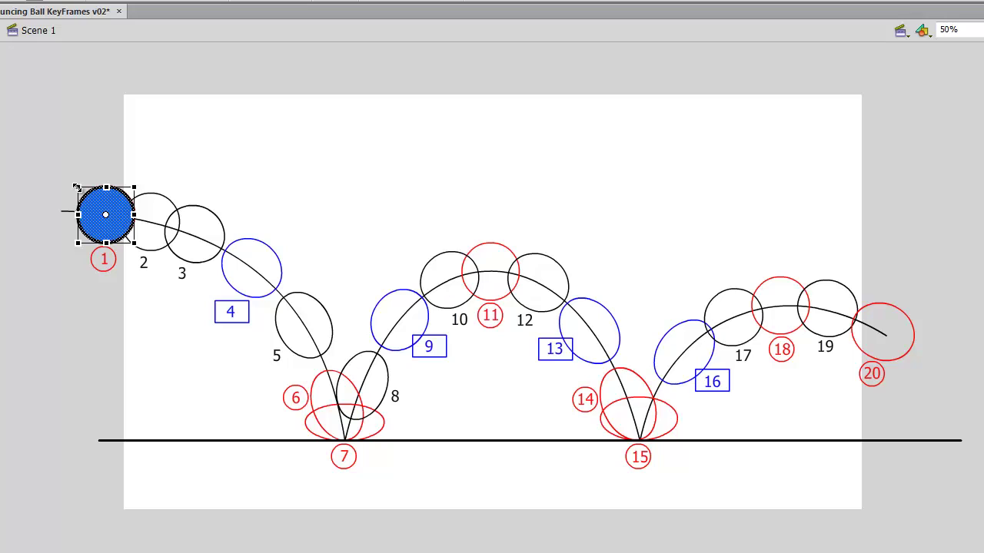
- Deselect the blue circle, and reselect its fill together with its outline
click(92, 149)
click(114, 209)
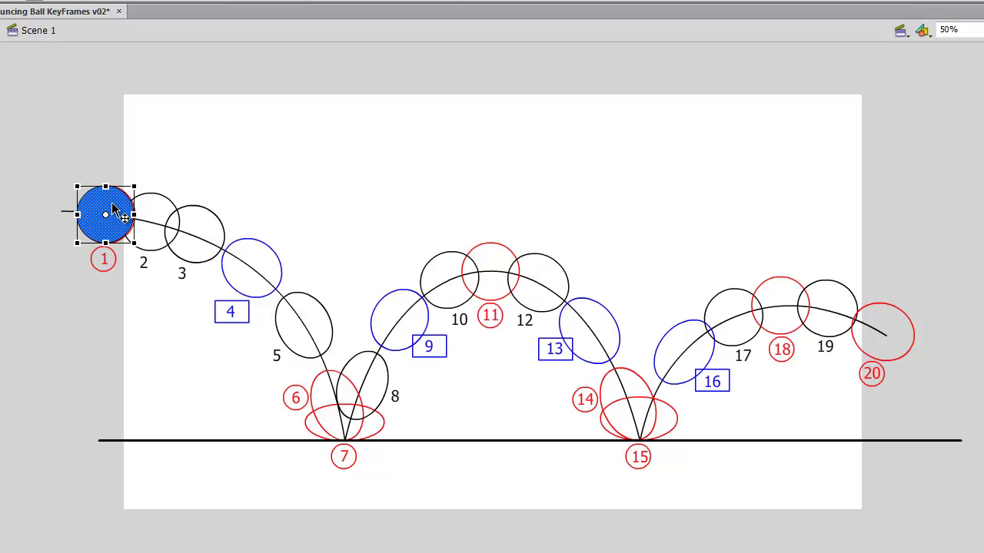
double_click(114, 209)
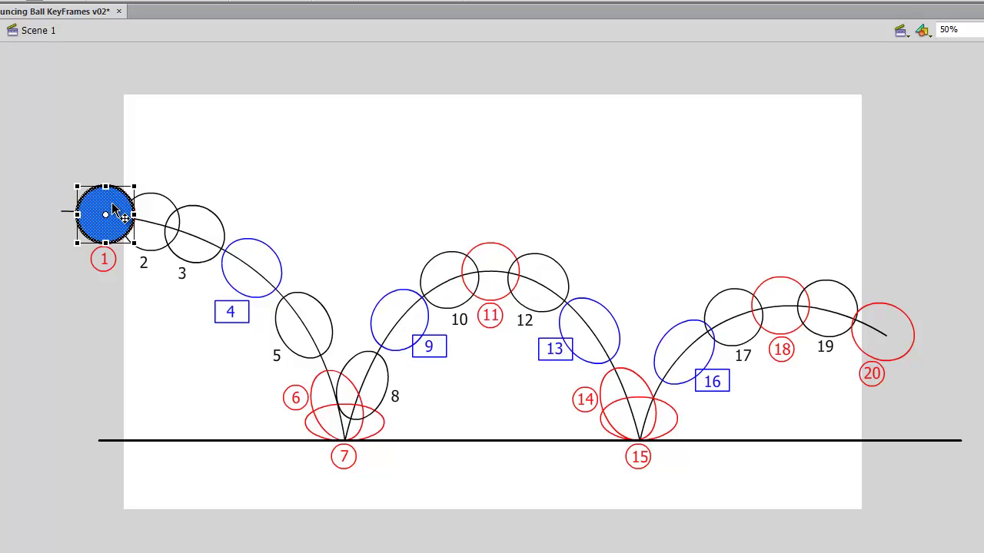
click(105, 143)
click(119, 218)
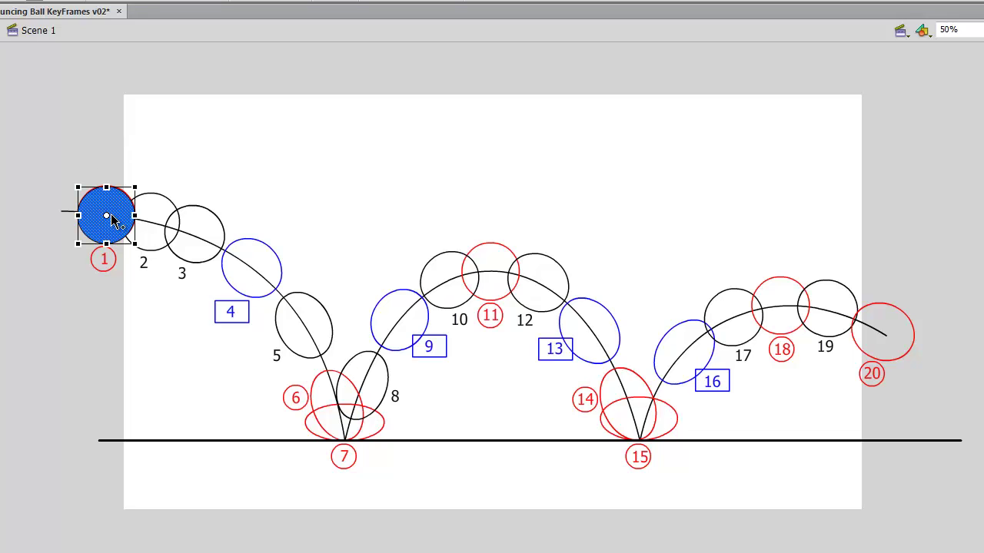
double_click(119, 218)
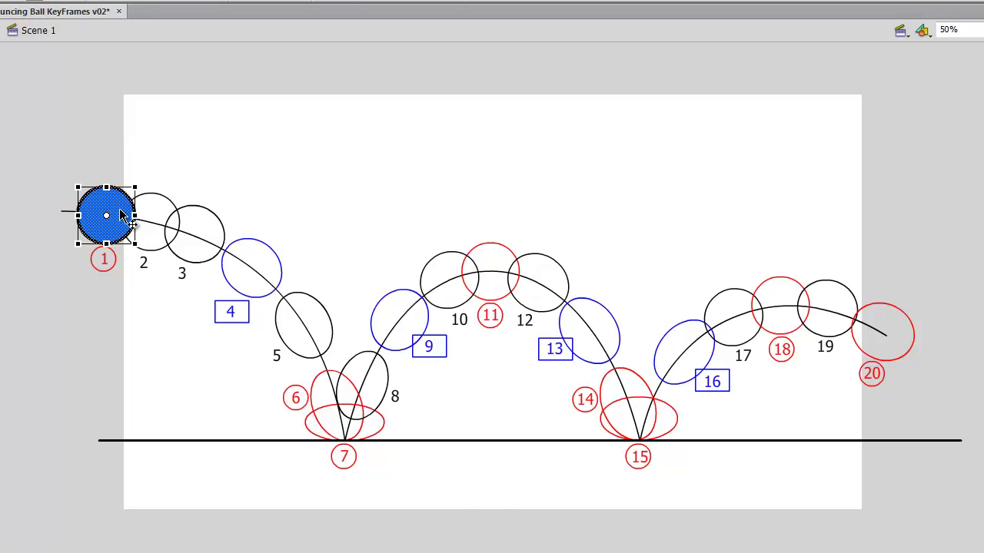
- Convert the selected circle into a Graphic symbol named Ball, stored in the library root
key(ctrl+=)
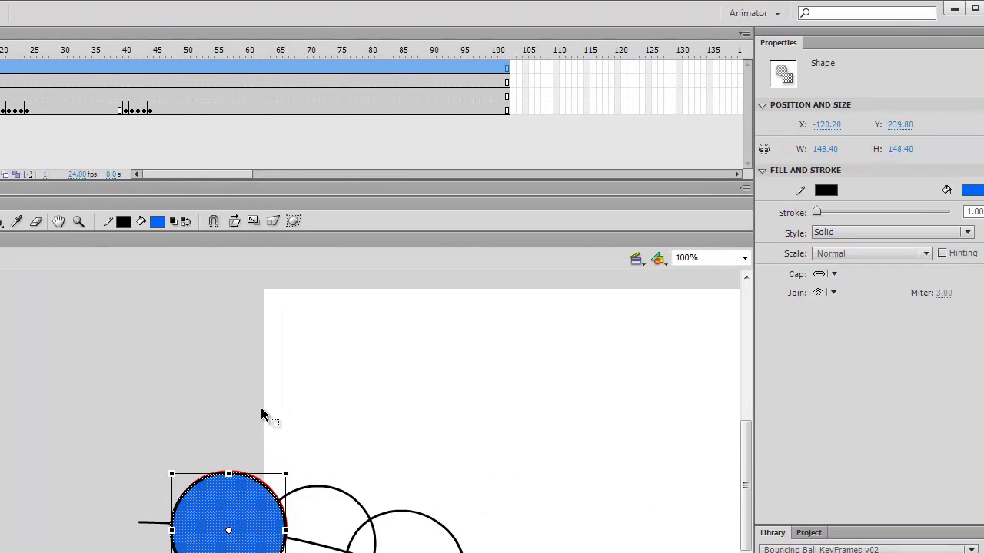
drag(455, 246, 343, 232)
key(F8)
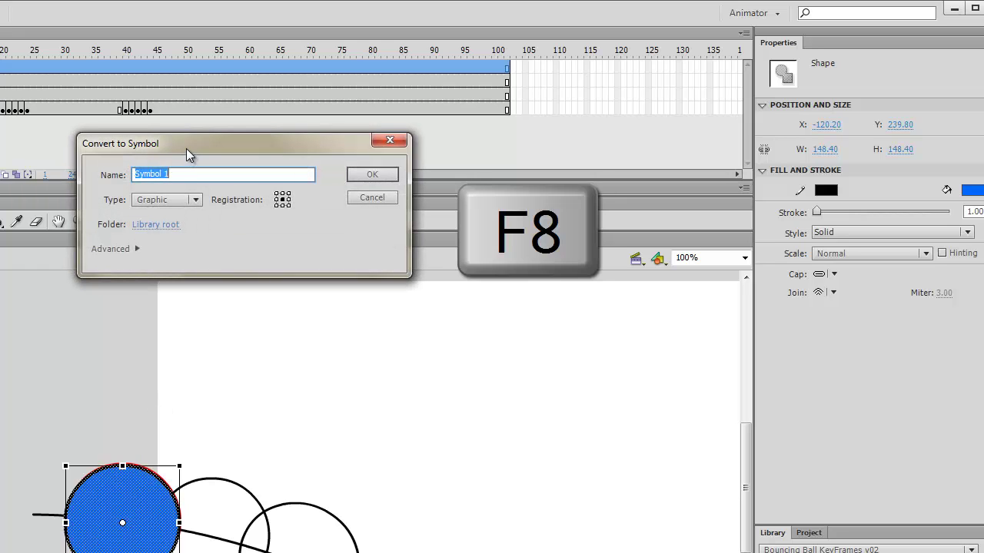
drag(189, 147, 279, 296)
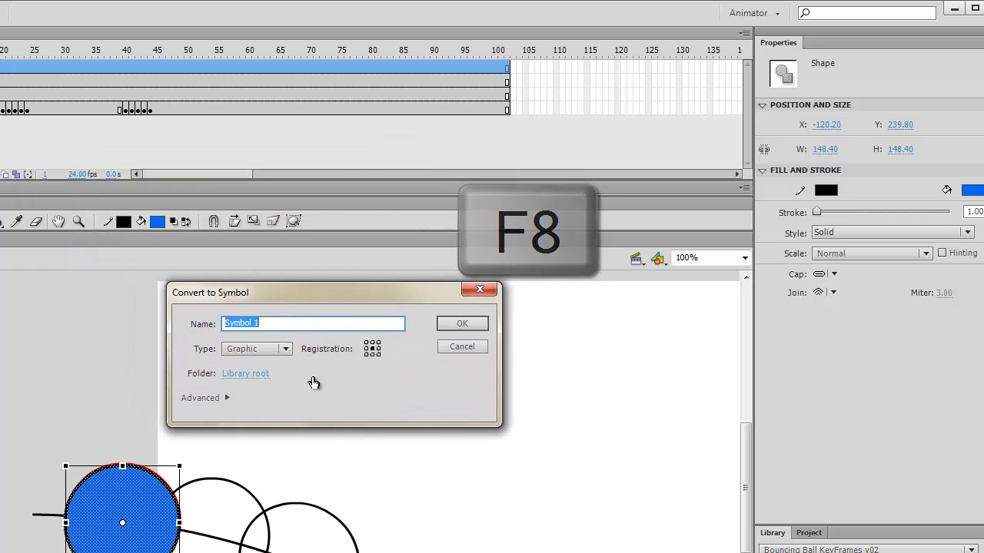
click(284, 350)
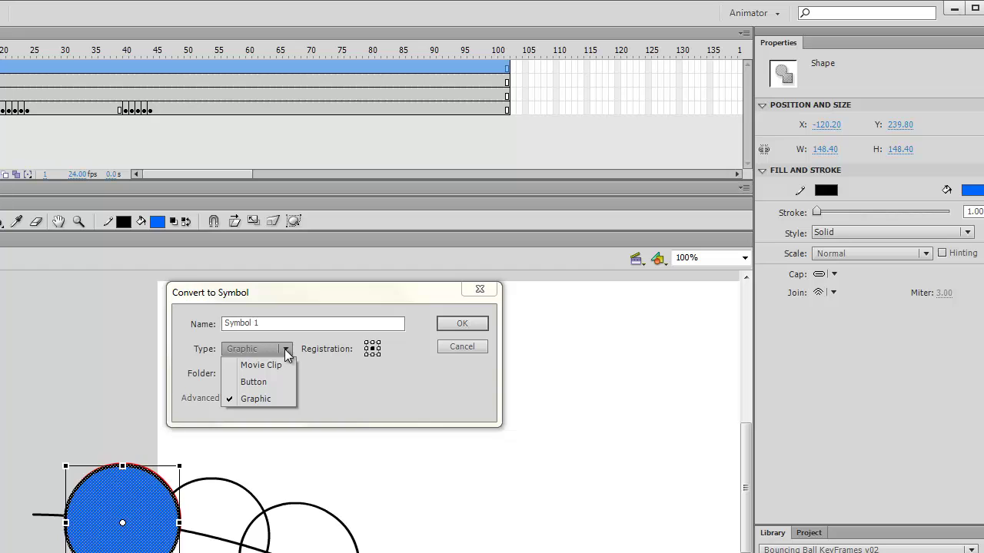
click(284, 350)
click(318, 373)
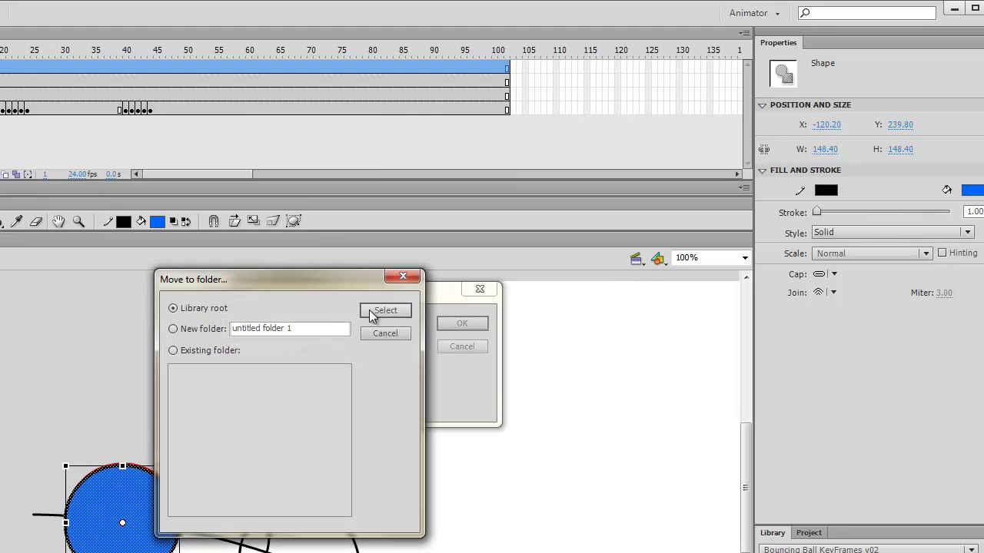
click(384, 333)
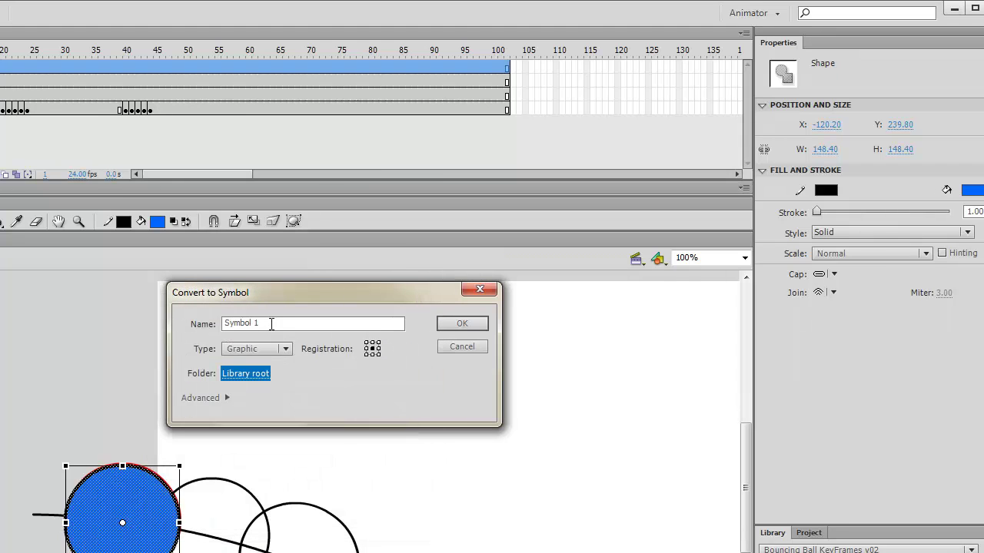
drag(271, 323, 197, 324)
text(Ball)
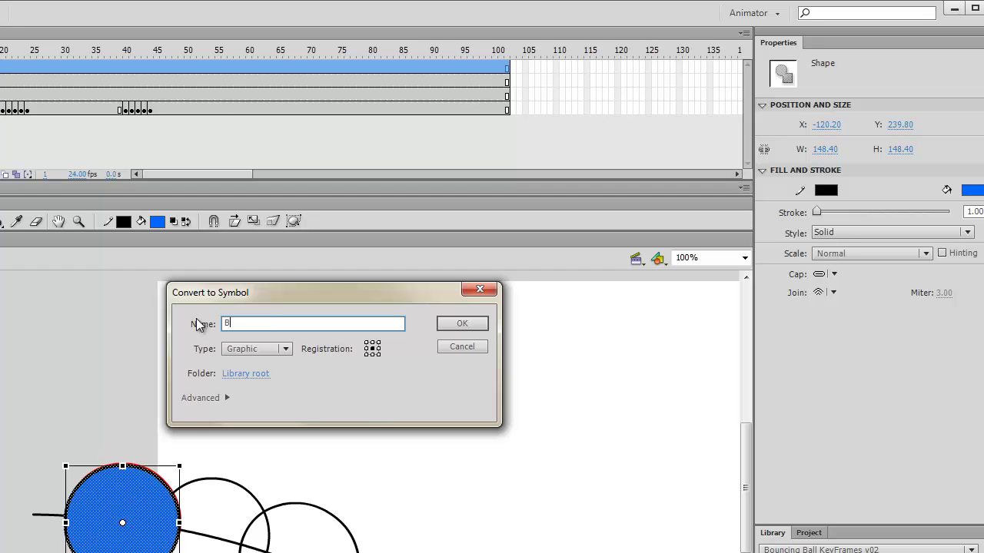
click(462, 323)
click(406, 405)
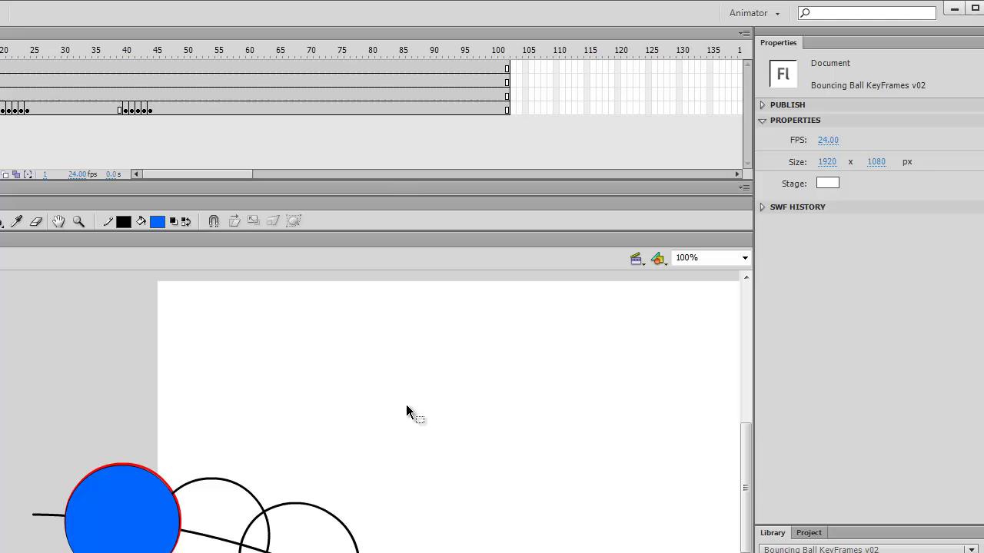
- Nudge the Ball instance at template position 1 up to Y 308
click(139, 529)
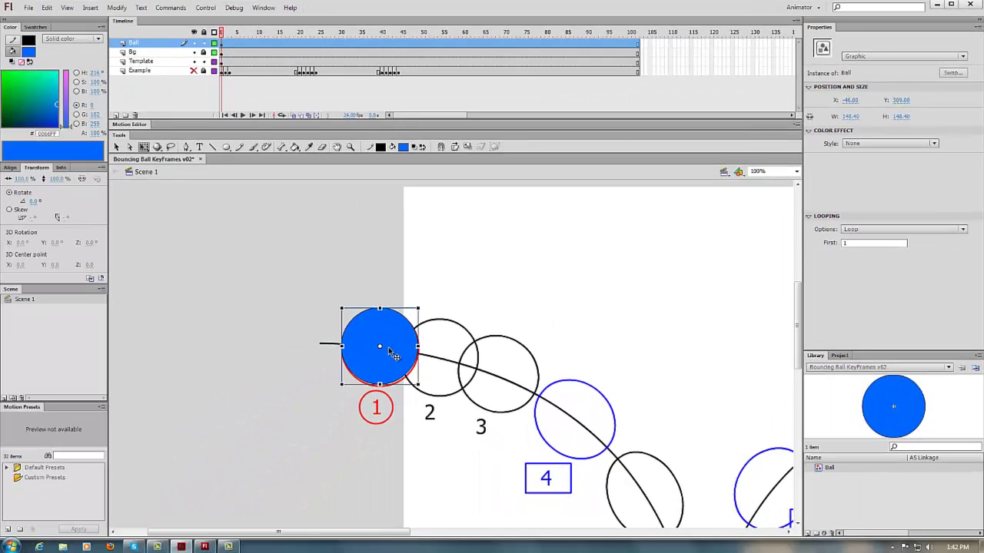
key(Up)
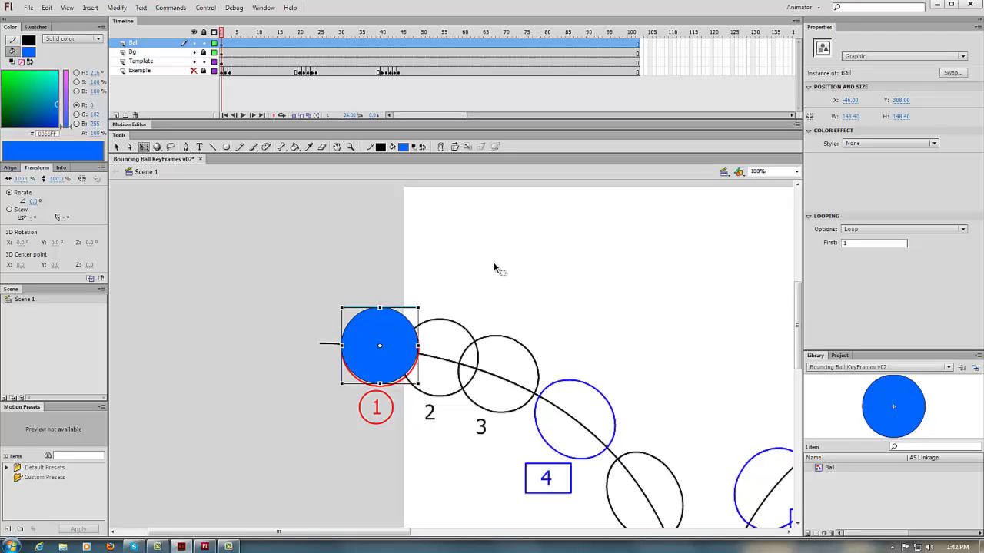
drag(598, 340, 465, 311)
key(ctrl+minus)
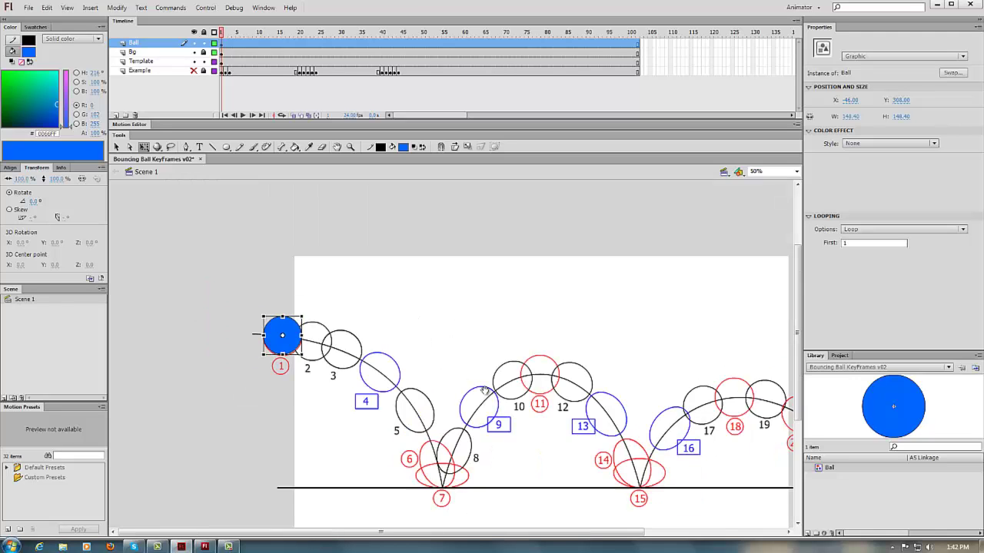
- Edit the group of template ellipse 8 and recolor its outline to red FF0000, returning to the main scene
drag(523, 414, 412, 355)
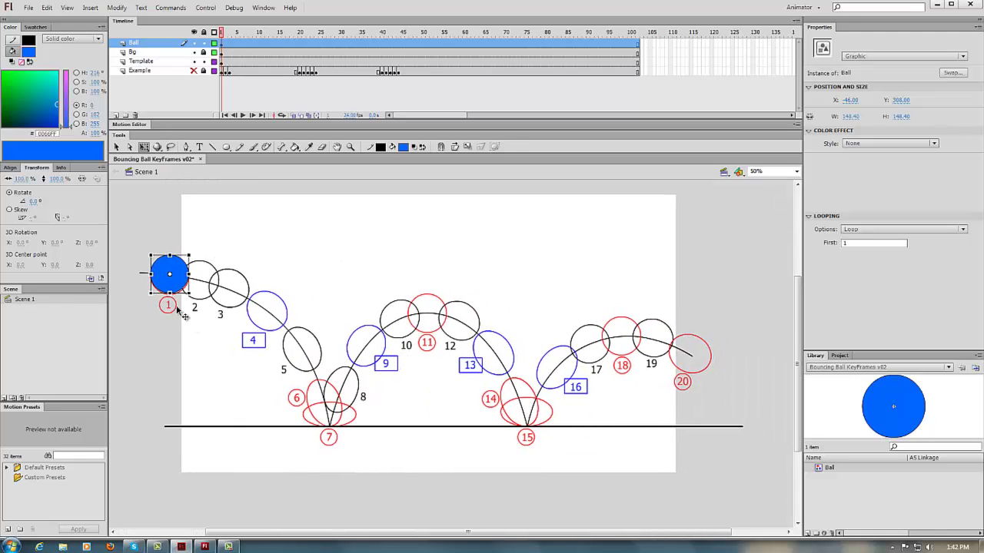
click(340, 390)
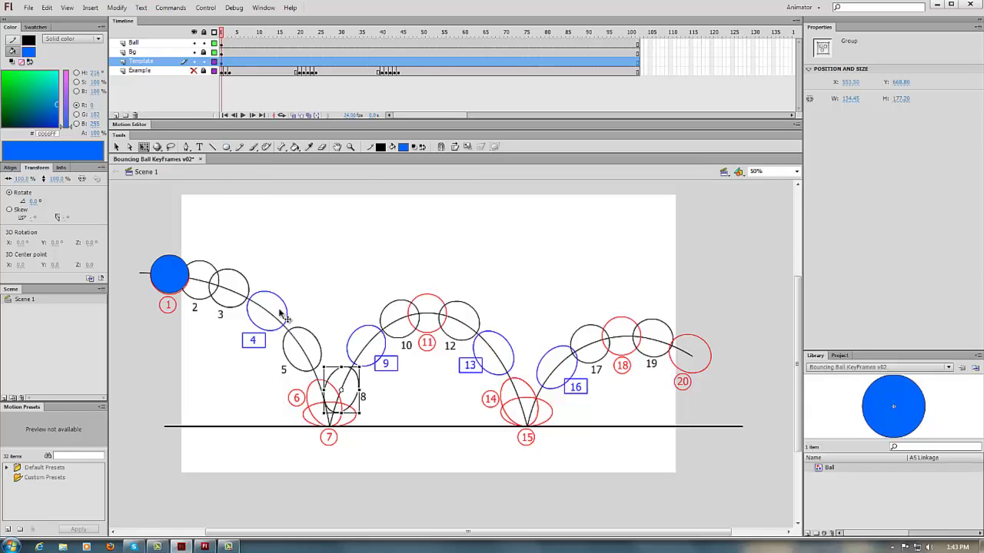
double_click(332, 376)
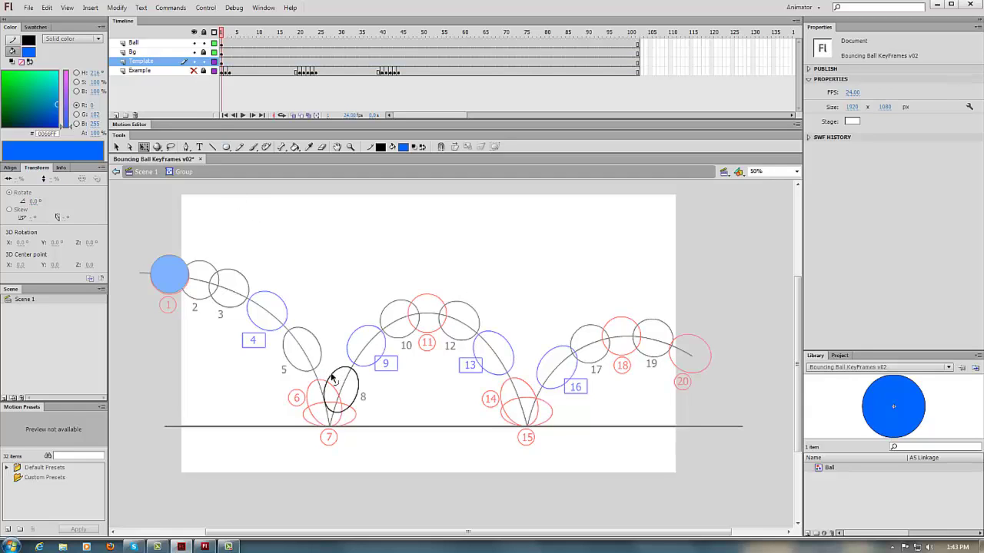
click(334, 378)
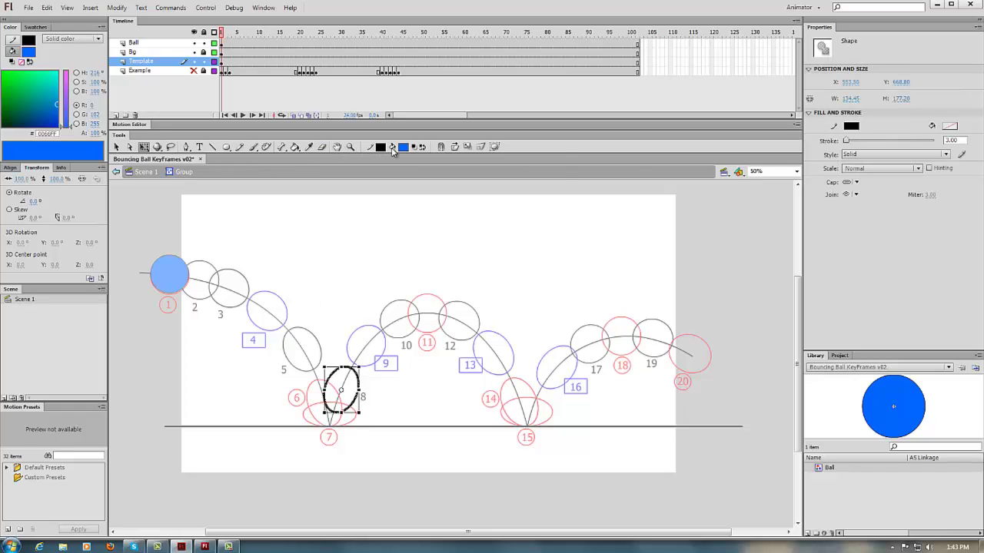
click(407, 146)
click(412, 214)
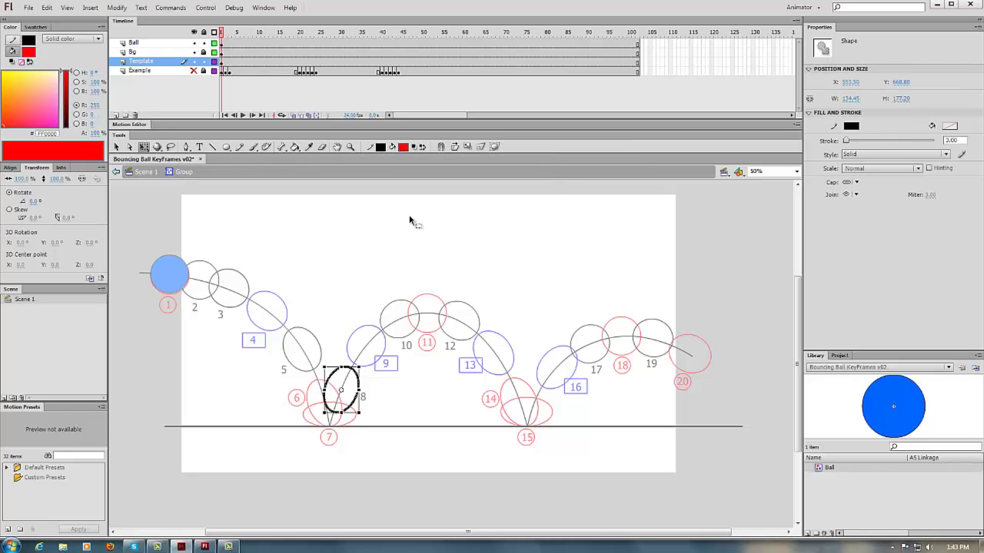
click(356, 274)
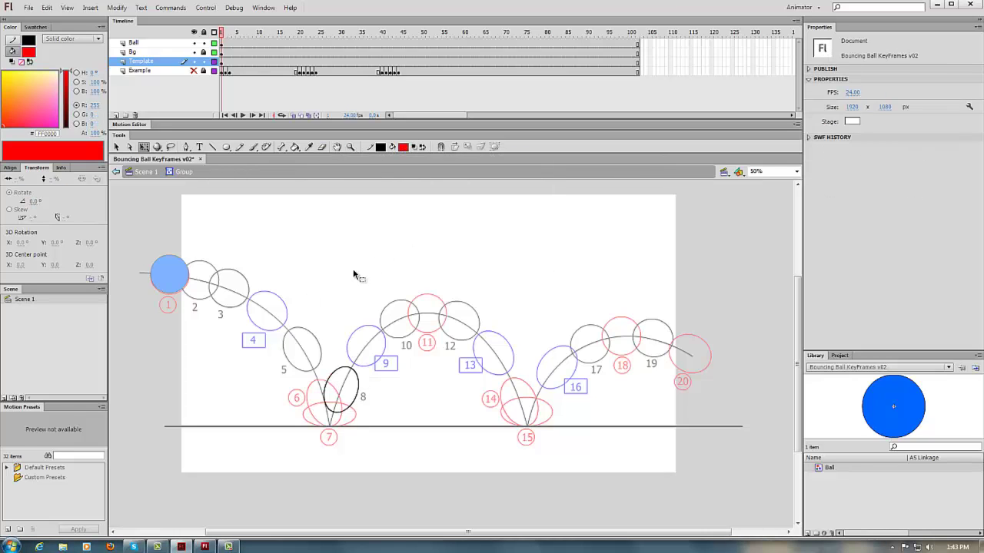
click(336, 379)
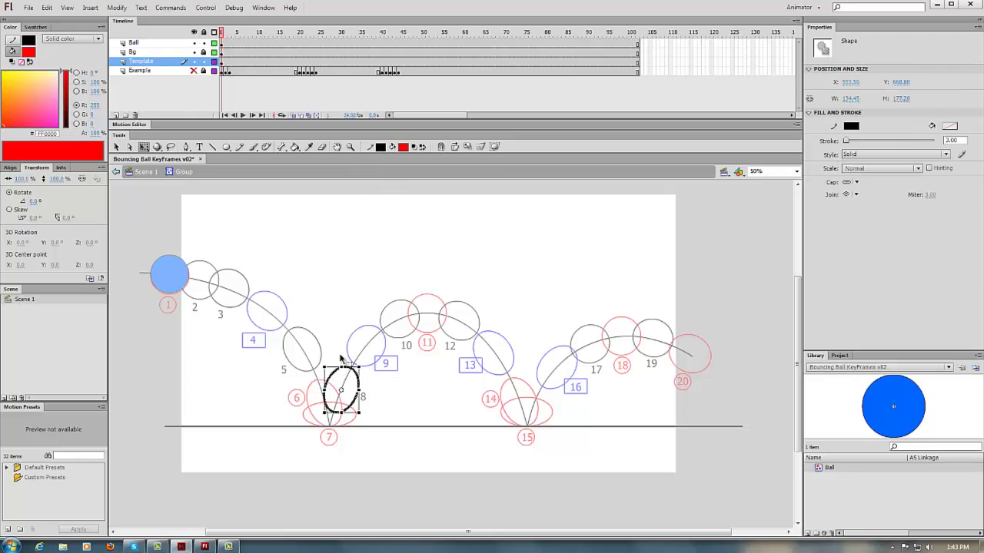
click(425, 148)
click(362, 277)
double_click(359, 278)
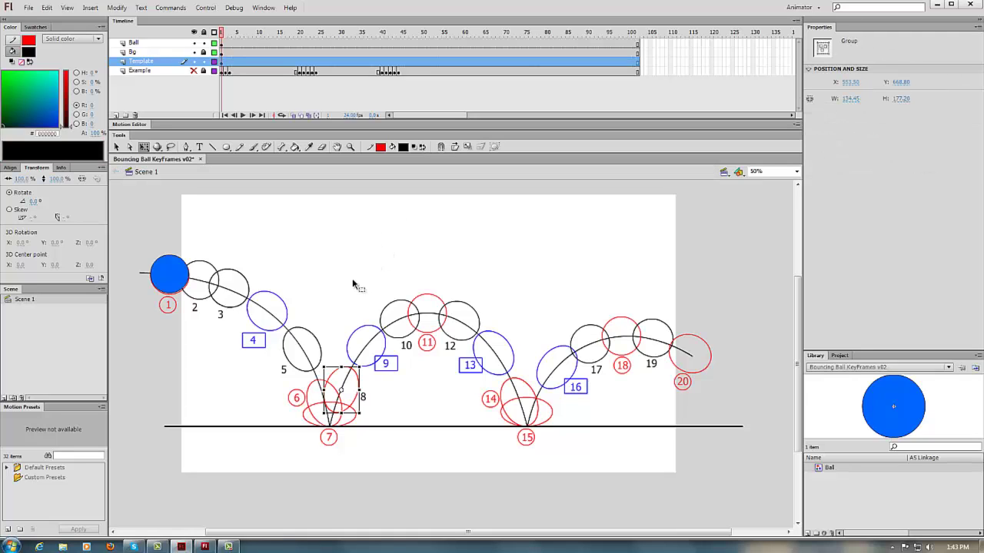
- Recolor the template's number 8 label text to red FF0000
click(362, 396)
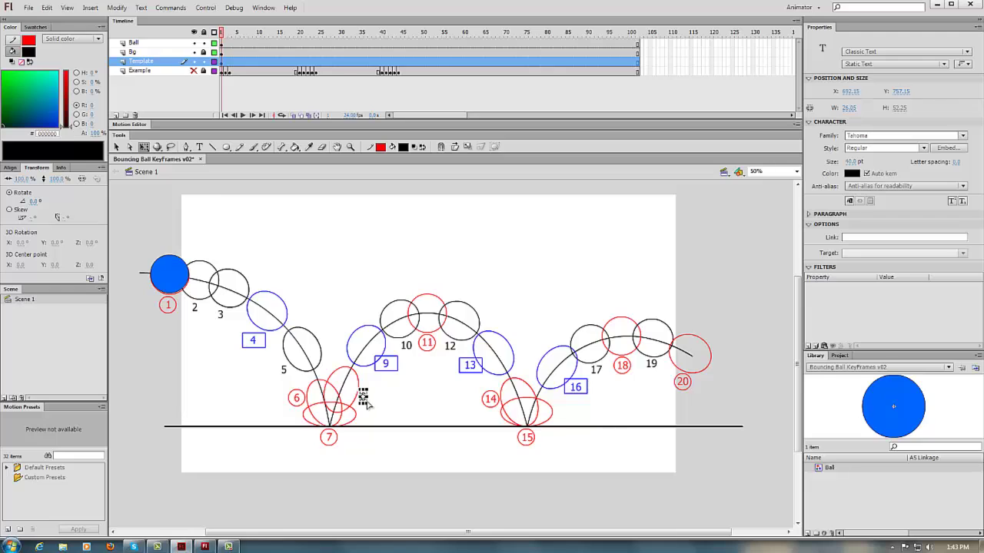
key(ctrl+equal)
key(ctrl+equal)
double_click(453, 367)
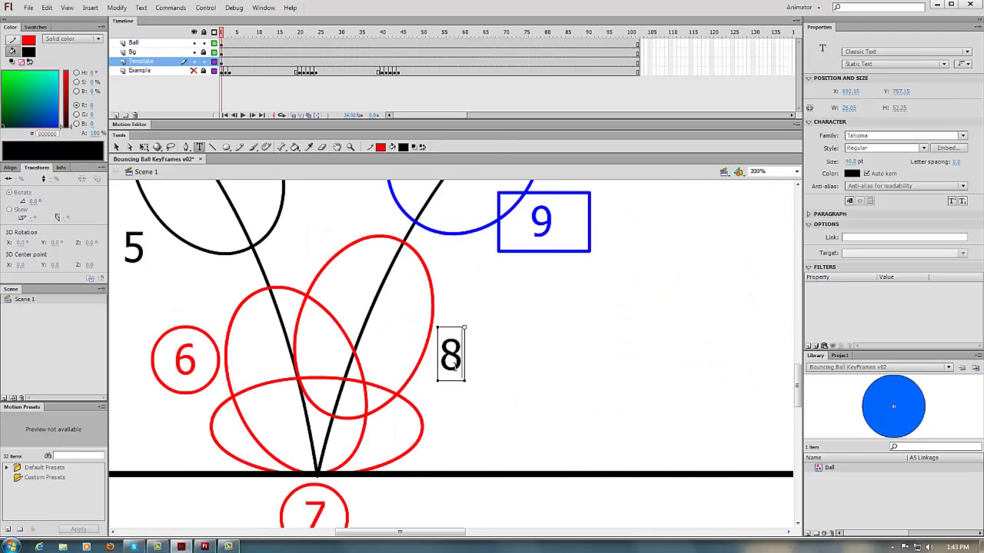
double_click(459, 361)
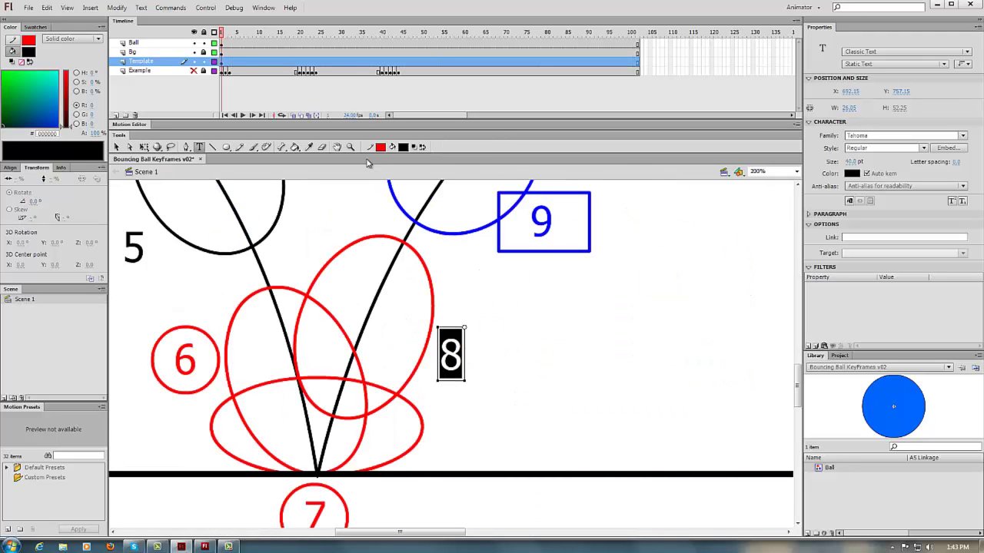
click(422, 147)
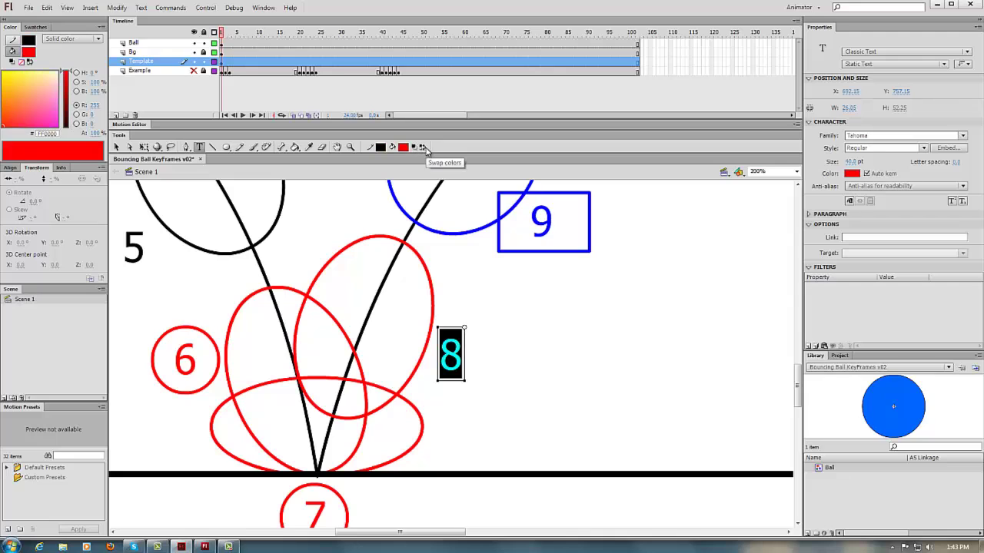
click(456, 303)
key(v)
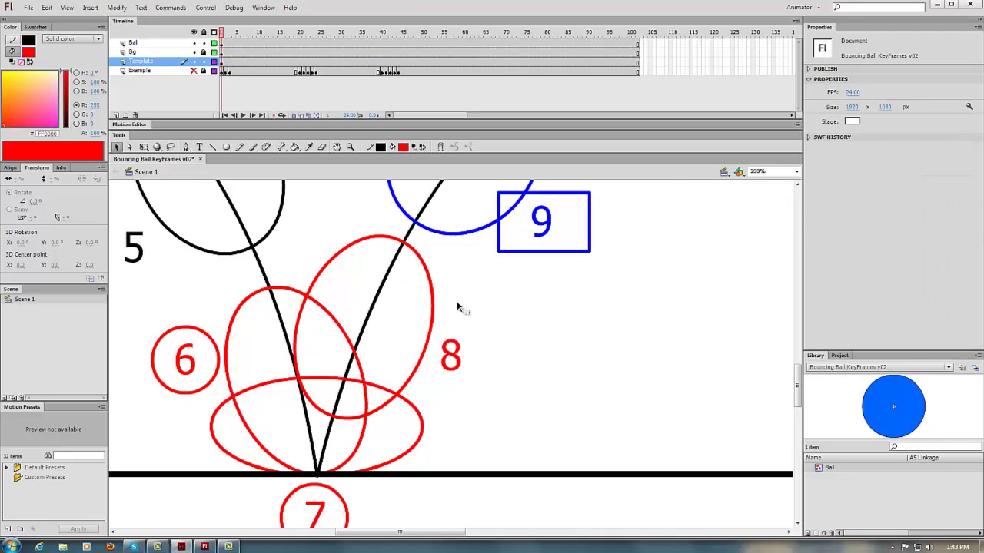
key(ctrl+minus)
key(ctrl+minus)
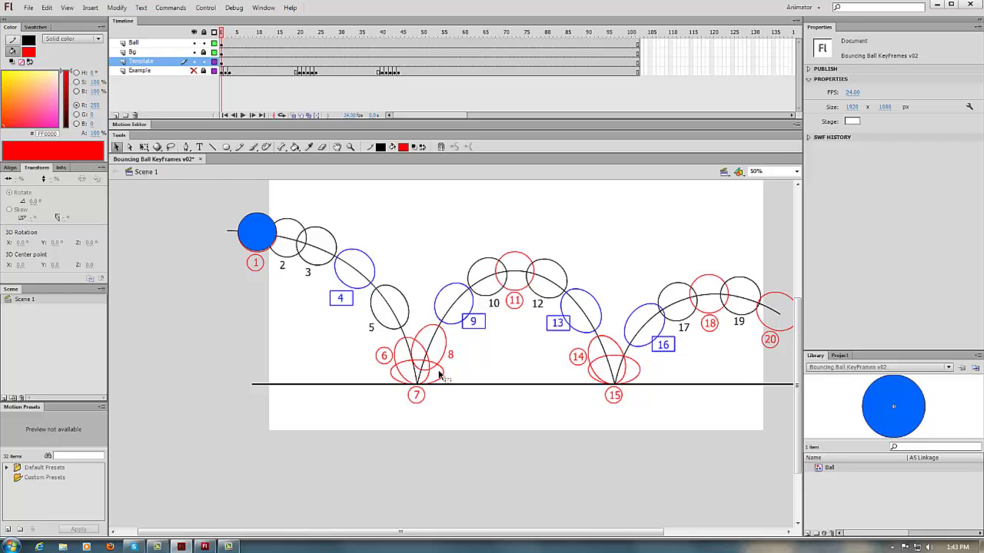
- Duplicate the red circle around template number 7 and position the copy around number 8
click(401, 408)
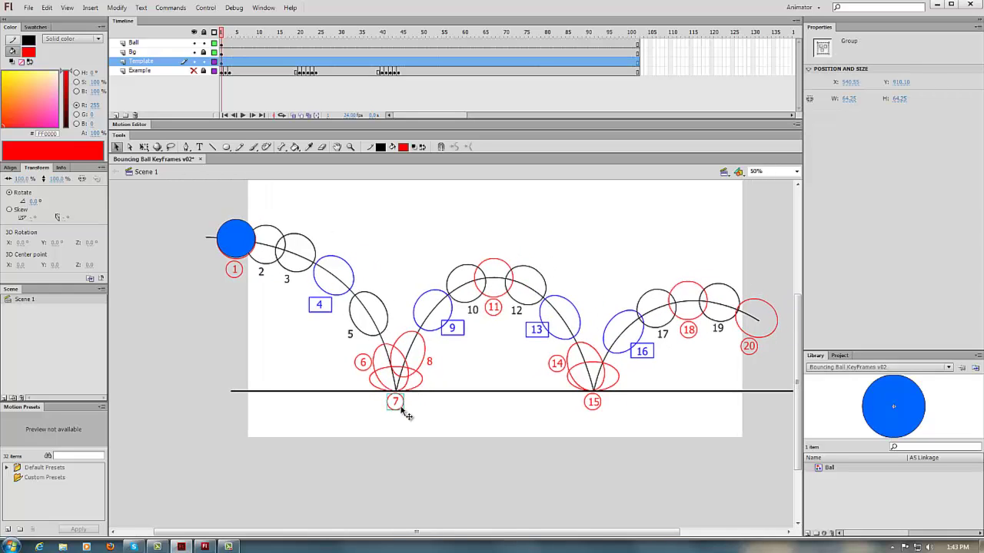
key(ctrl+v)
key(shift+Left)
key(shift+Left)
key(shift+Left)
key(shift+Left)
key(shift+Left)
key(shift+Left)
key(shift+Left)
key(shift+Left)
key(shift+Down)
key(shift+Down)
key(Left)
key(Left)
key(Down)
key(Down)
key(Down)
key(Down)
click(463, 425)
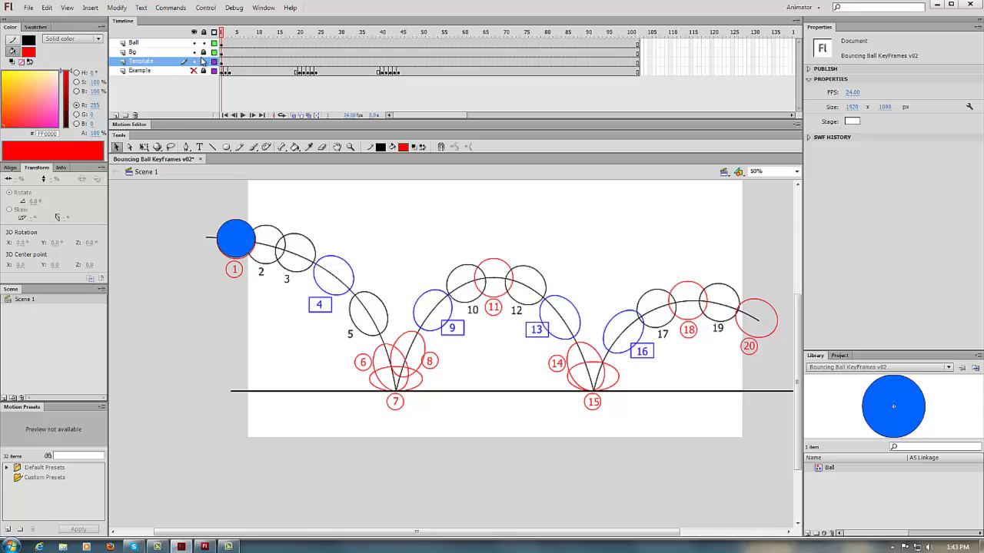
- Lock the Template layer and select the Ball instance at template position 1
drag(445, 276, 376, 307)
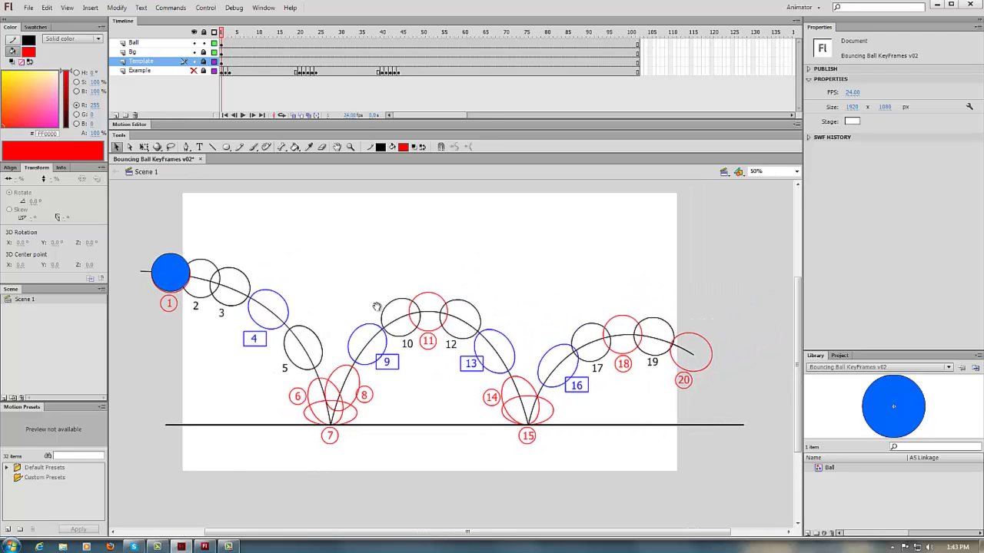
click(170, 269)
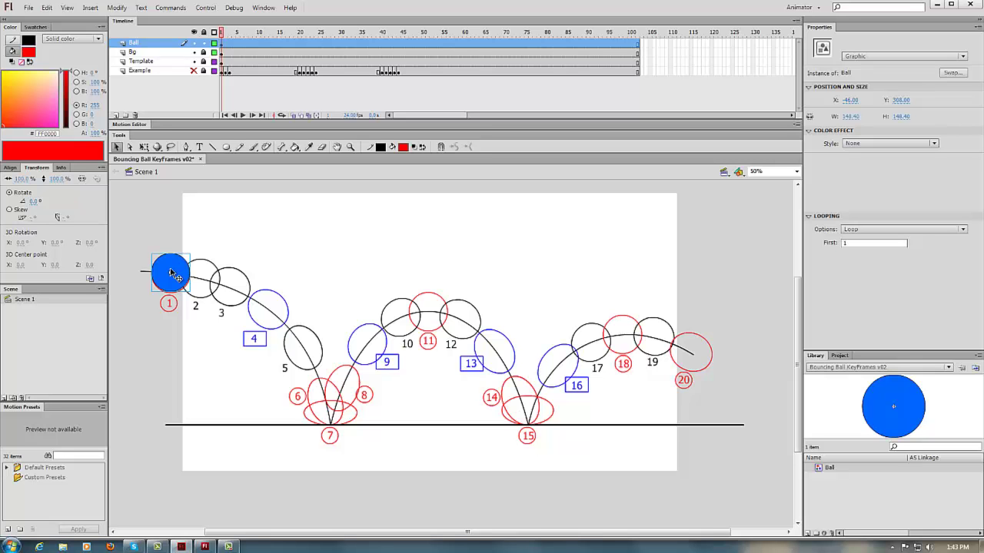
- Step the playhead back and forth frame by frame through the opening frames of the timeline
key(period)
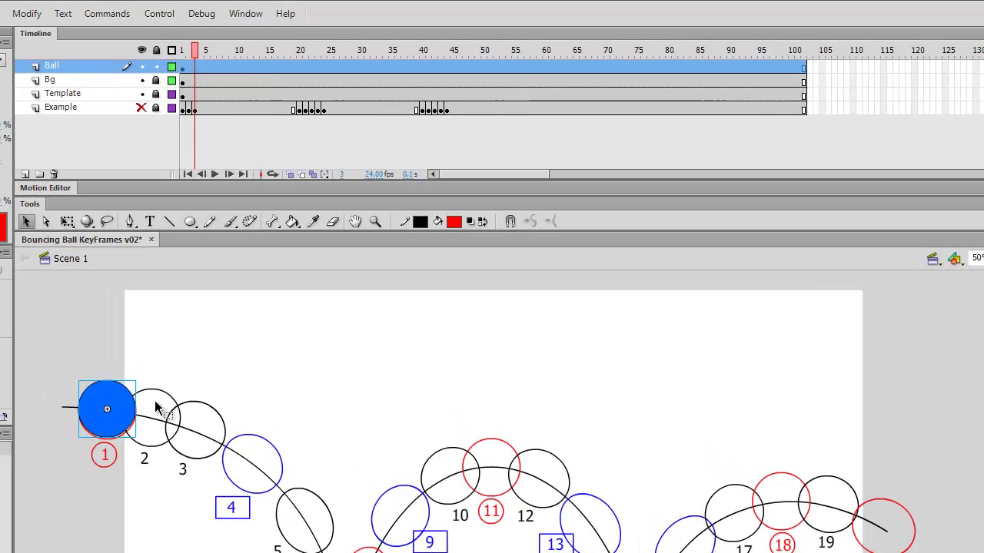
key(comma)
key(period)
key(period)
key(period)
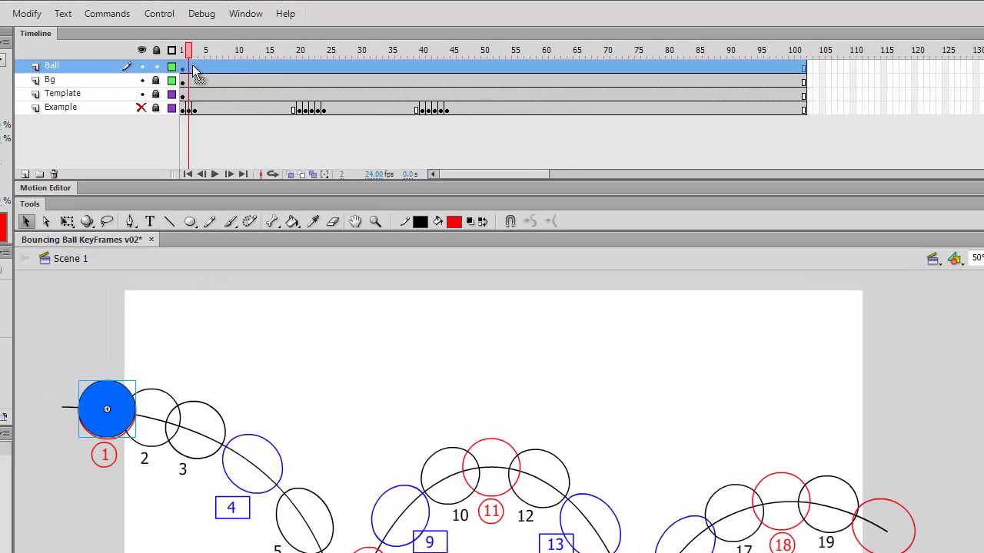
key(comma)
key(comma)
key(comma)
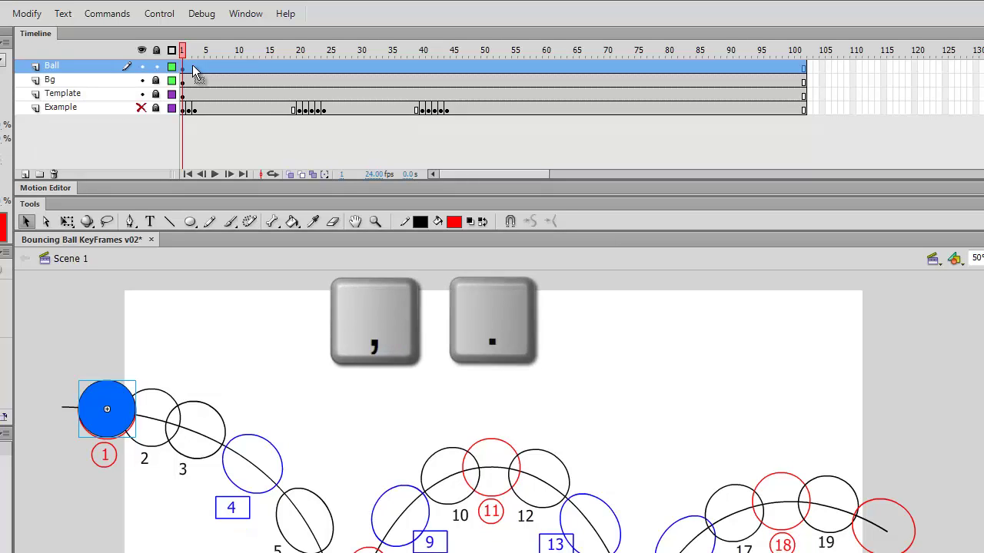
key(period)
key(period)
key(comma)
key(comma)
key(period)
key(period)
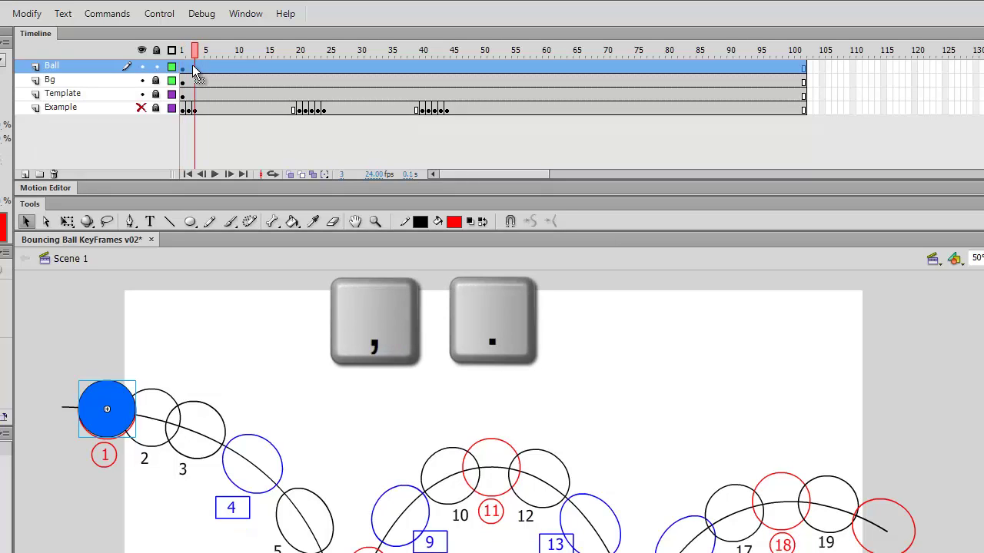
key(comma)
key(comma)
key(period)
key(period)
key(period)
key(comma)
key(comma)
key(comma)
key(period)
key(comma)
key(period)
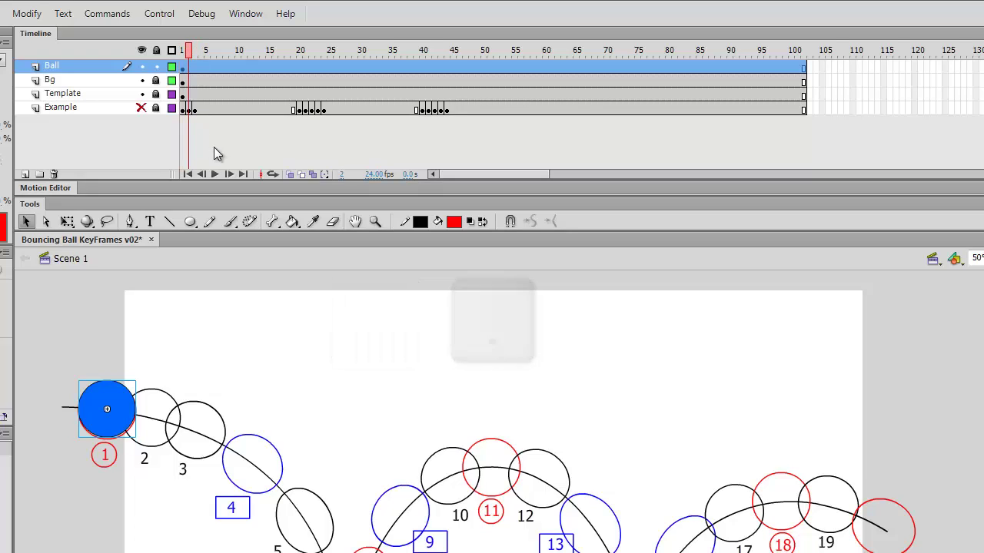
- Insert a keyframe at frame 6 on the Ball layer and move the Ball onto template ellipse 6
key(period)
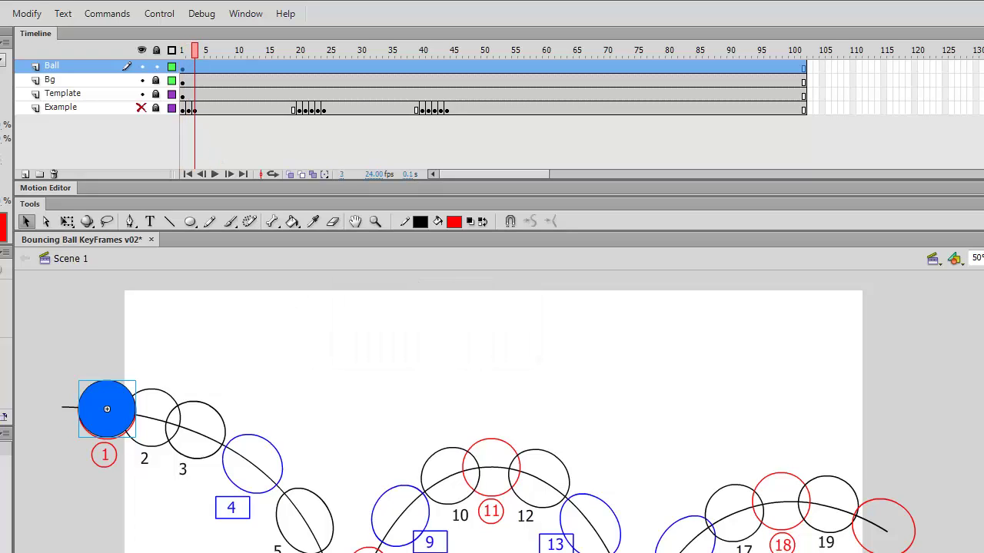
key(period)
key(period)
key(period)
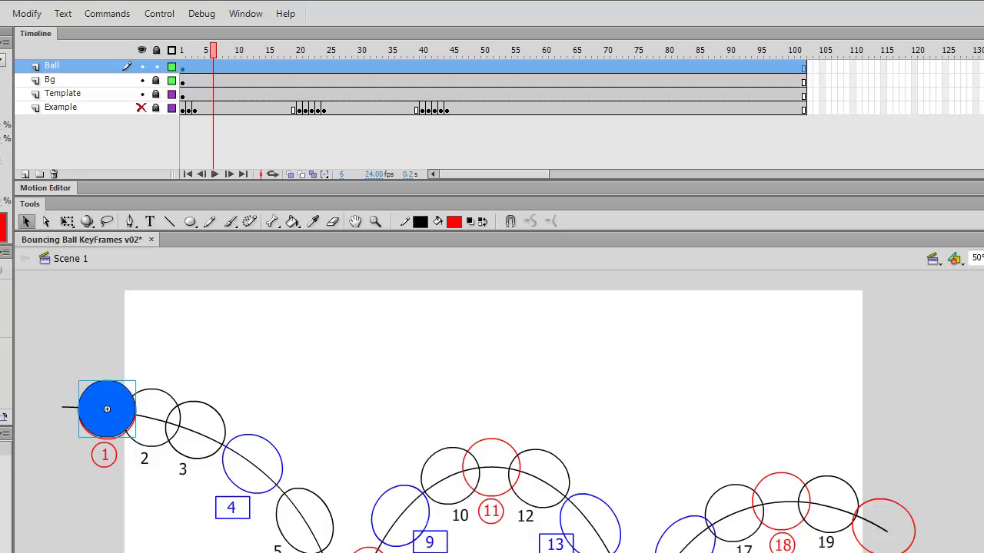
key(F6)
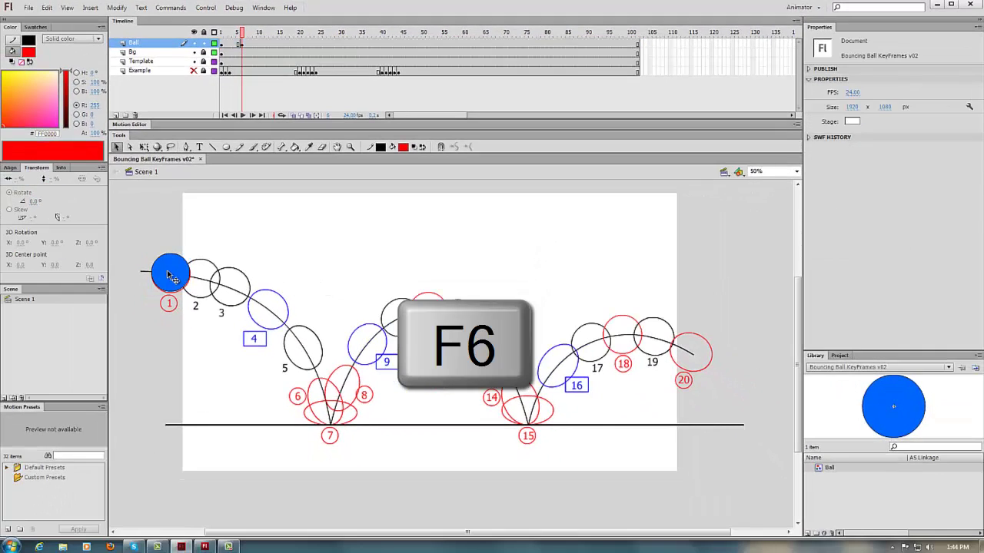
drag(171, 277, 327, 408)
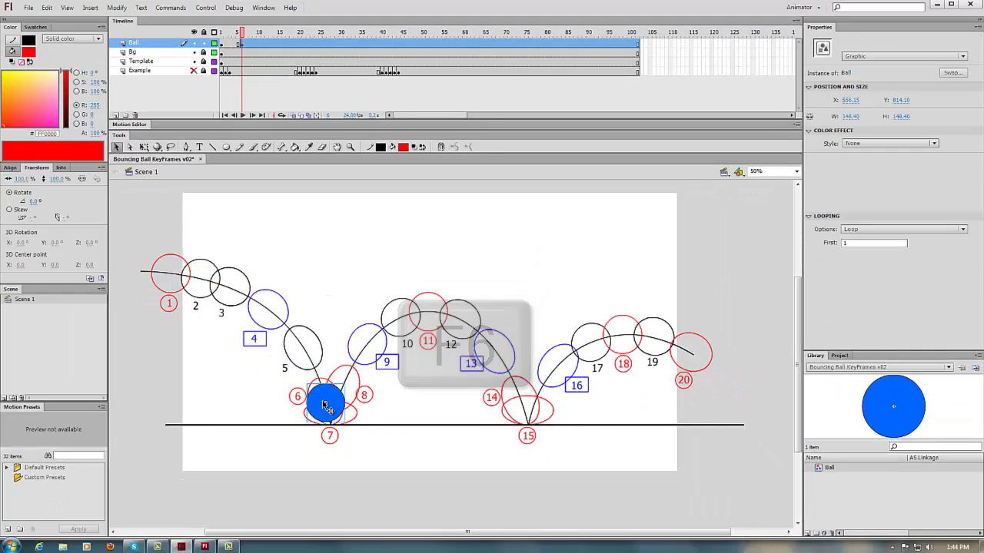
- Free-transform the Ball over ellipse 6 to about 131% height and 85.2% width, and rotate it to about −23.5°
key(ctrl+equal)
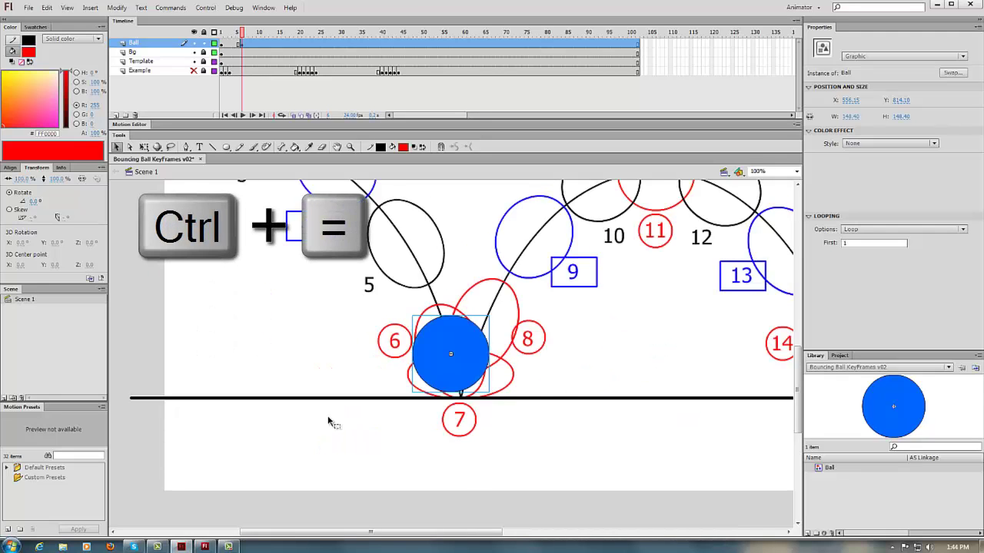
key(ctrl+equal)
key(ctrl+minus)
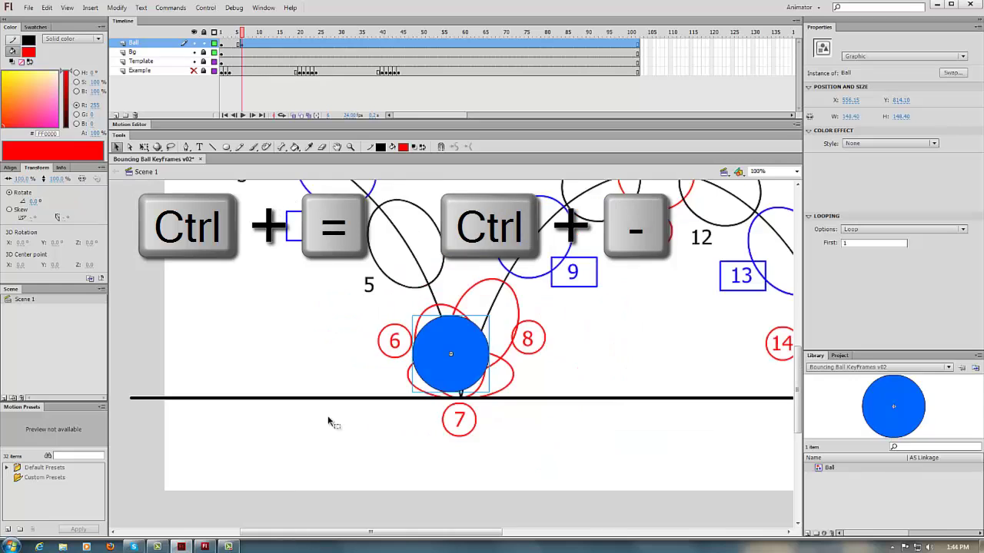
key(ctrl+minus)
key(ctrl+minus)
key(ctrl+equal)
key(ctrl+equal)
key(q)
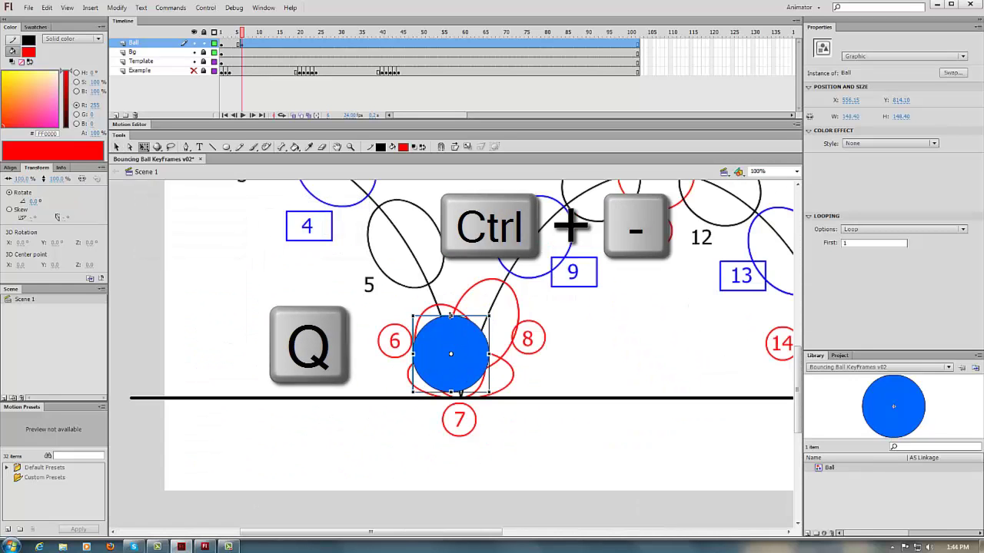
drag(450, 315, 451, 303)
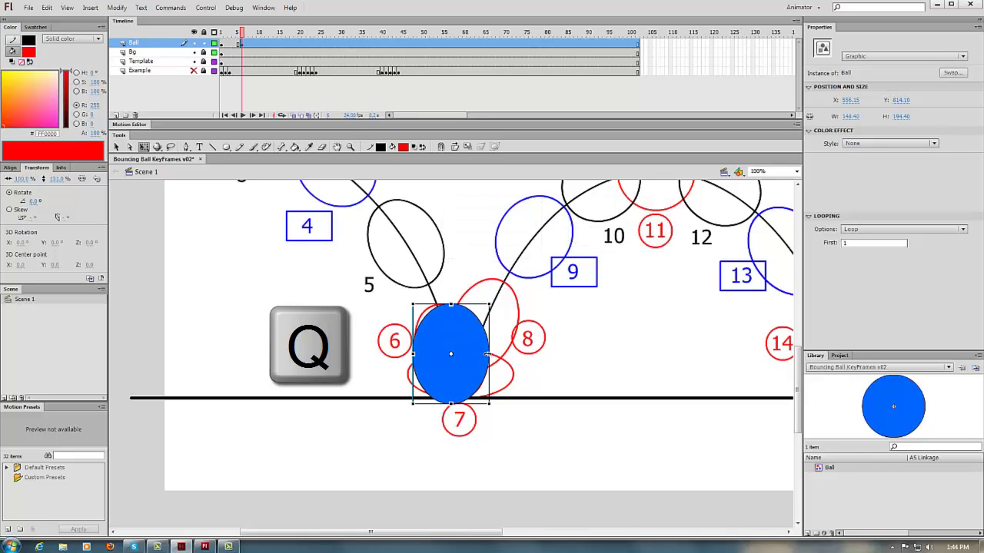
drag(489, 354, 483, 355)
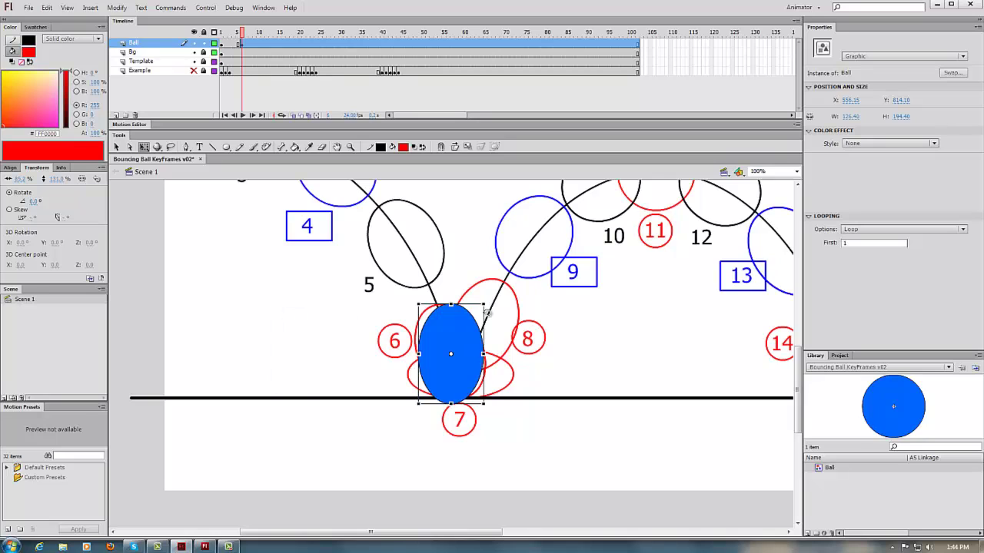
drag(483, 301, 462, 294)
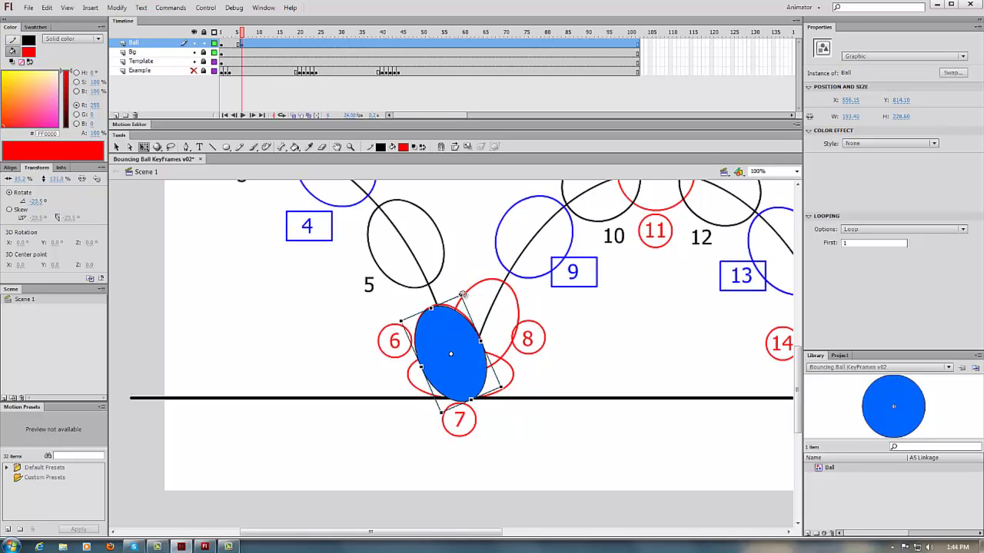
- Align the Ball with ellipse 6 at about X 555, Y 808, and refine it to 125.3% height and −22° rotation
drag(460, 332, 433, 308)
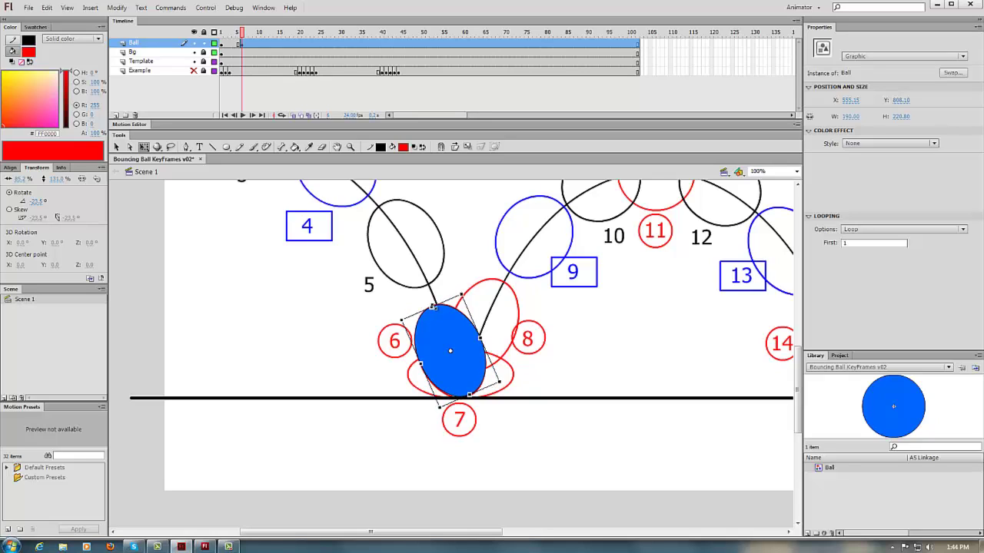
click(464, 285)
click(455, 339)
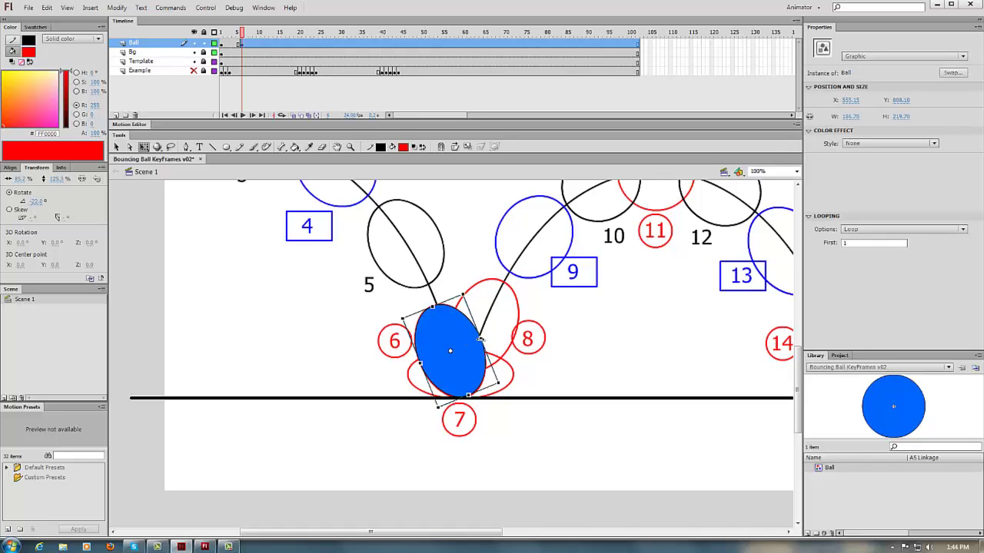
drag(481, 338, 474, 345)
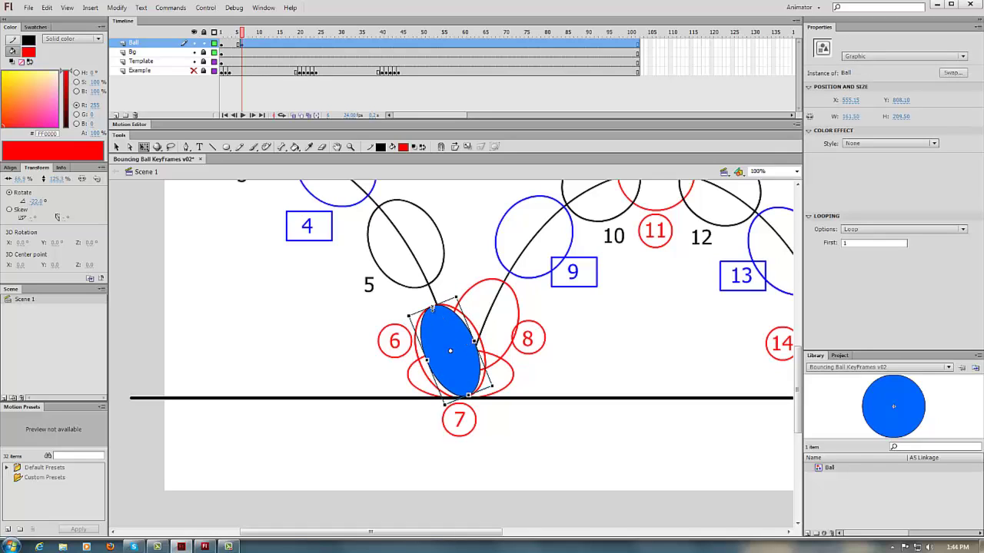
drag(432, 308, 427, 295)
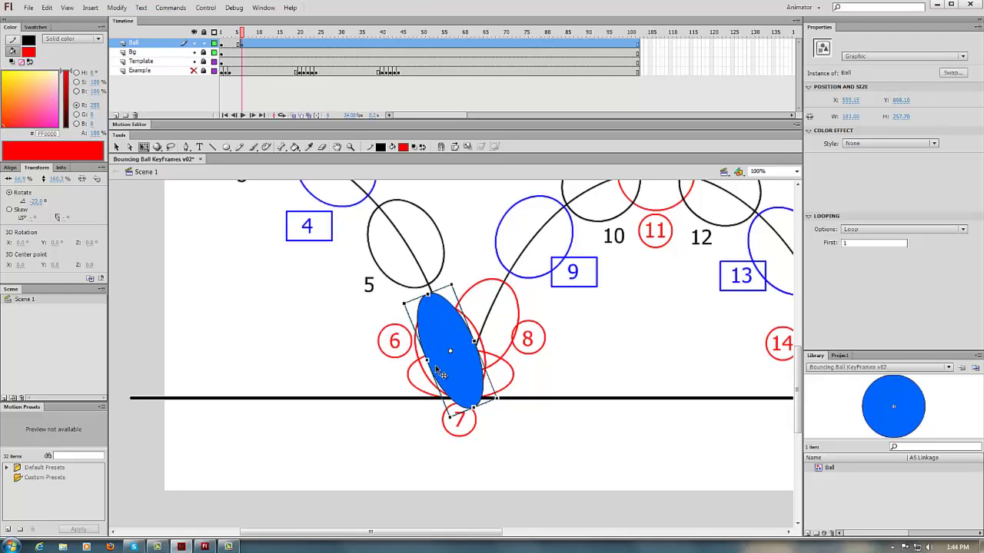
key(ctrl+z)
key(comma)
key(period)
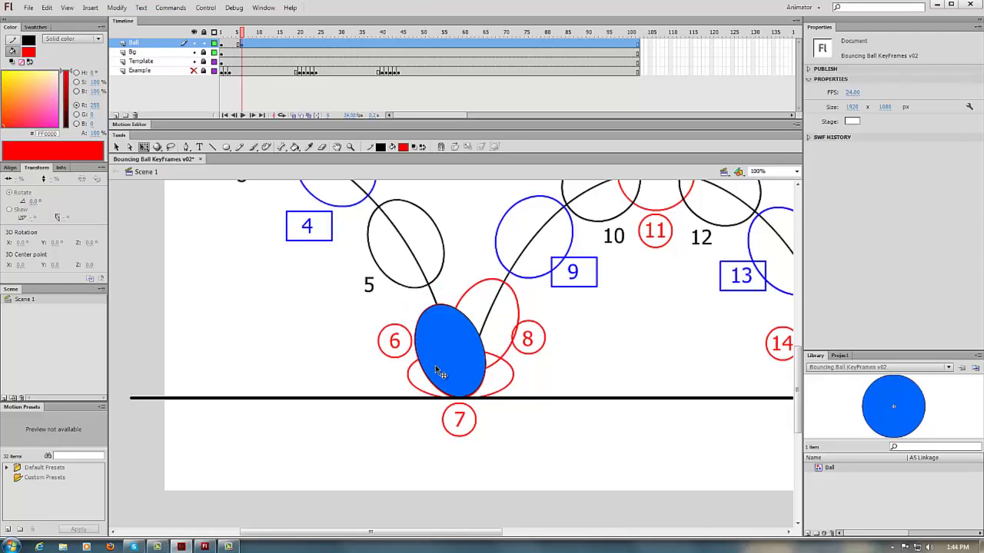
- Insert a keyframe at frame 7 and fit the Ball to ellipse 7, rotated about −89.9° and scaled to about 67.6% width and 138.7% height
drag(448, 337, 309, 361)
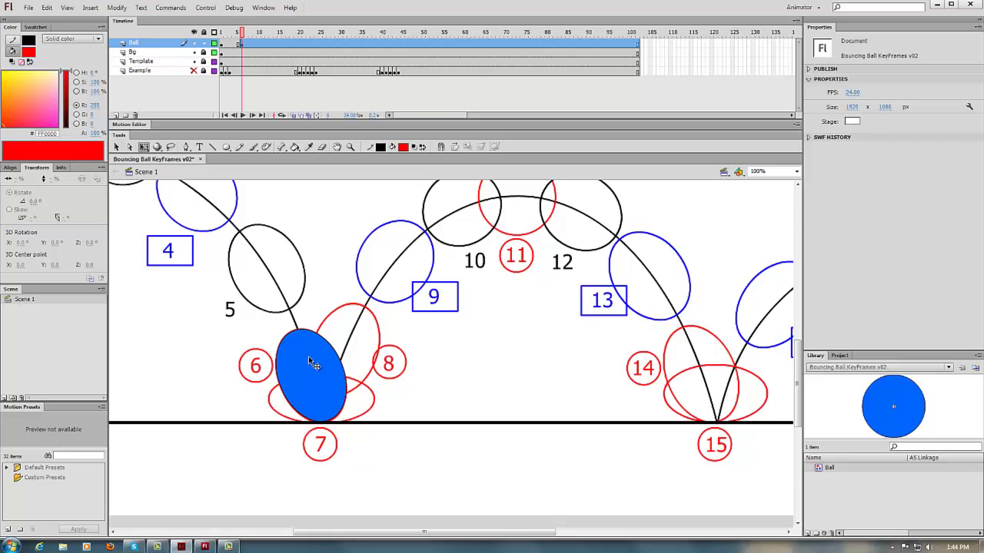
key(period)
click(318, 394)
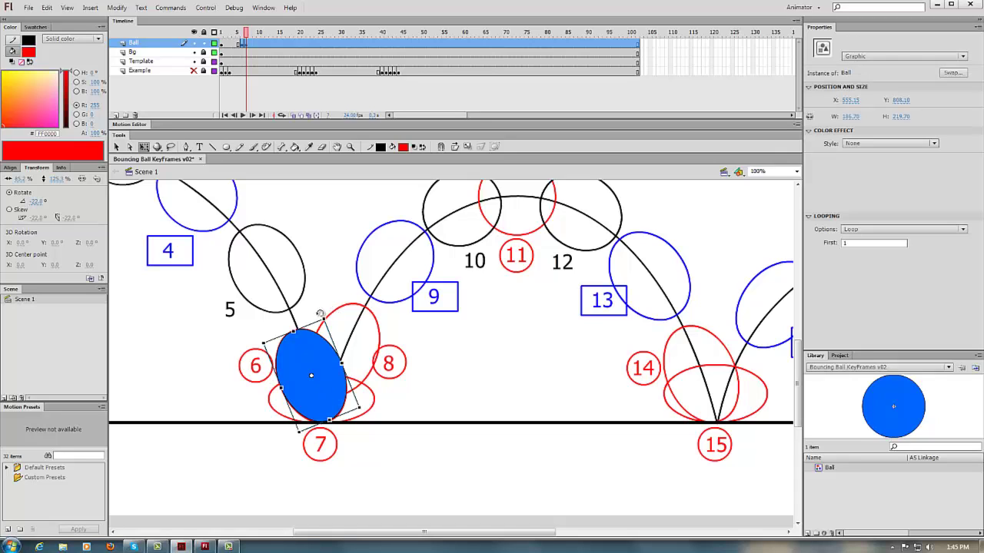
drag(322, 317, 263, 345)
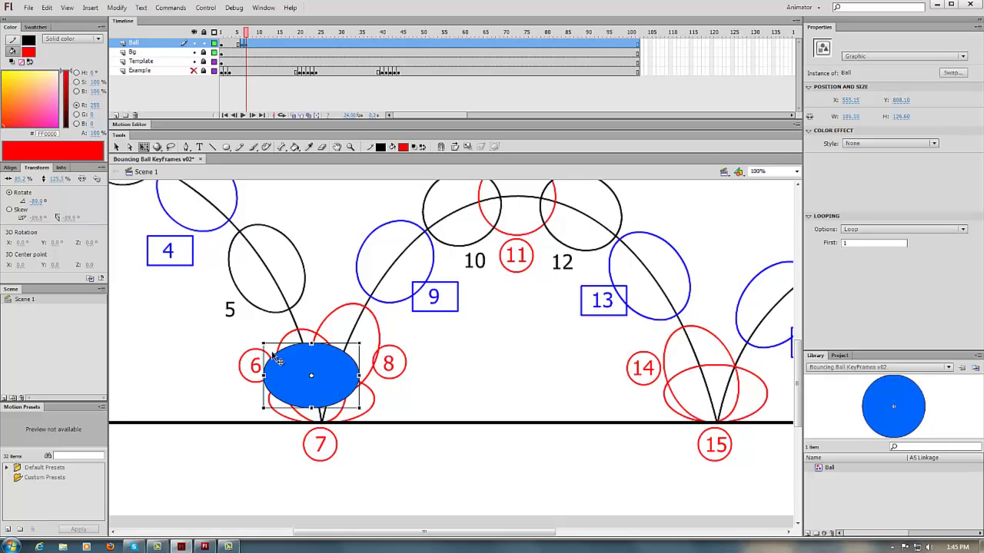
drag(298, 377, 320, 363)
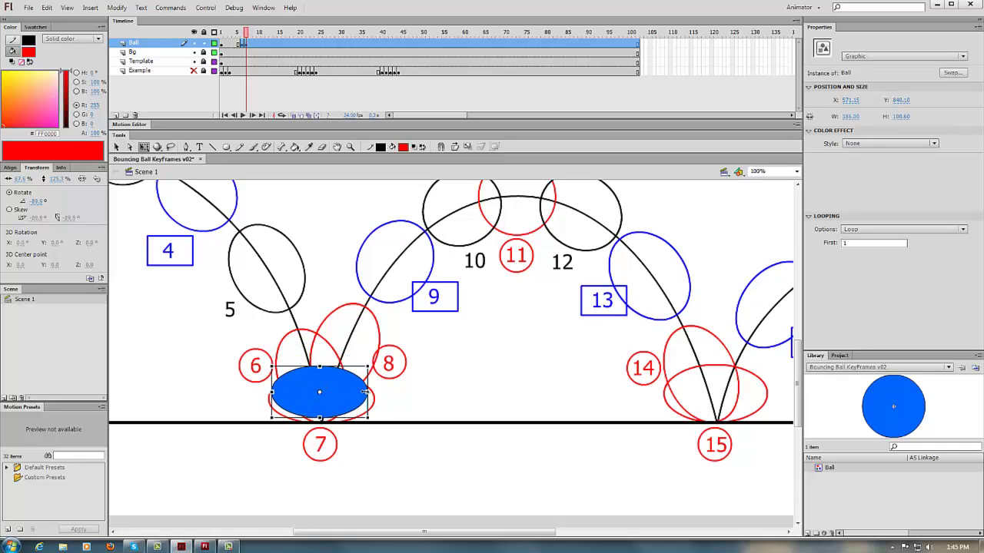
drag(367, 392, 355, 401)
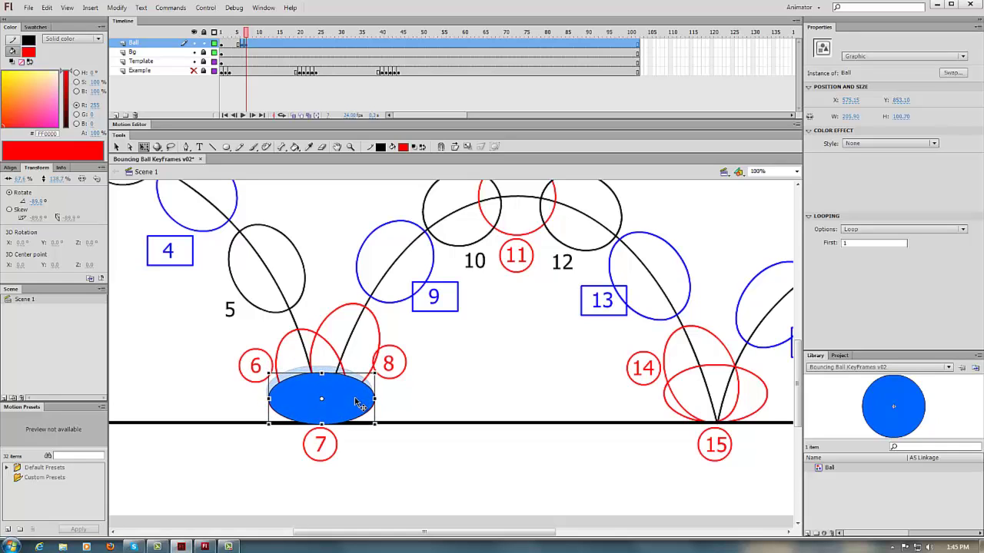
click(435, 396)
- Insert a keyframe at frame 8 on the Ball layer, move the Ball onto ellipse 8 and remove its transform
key(ctrl+minus)
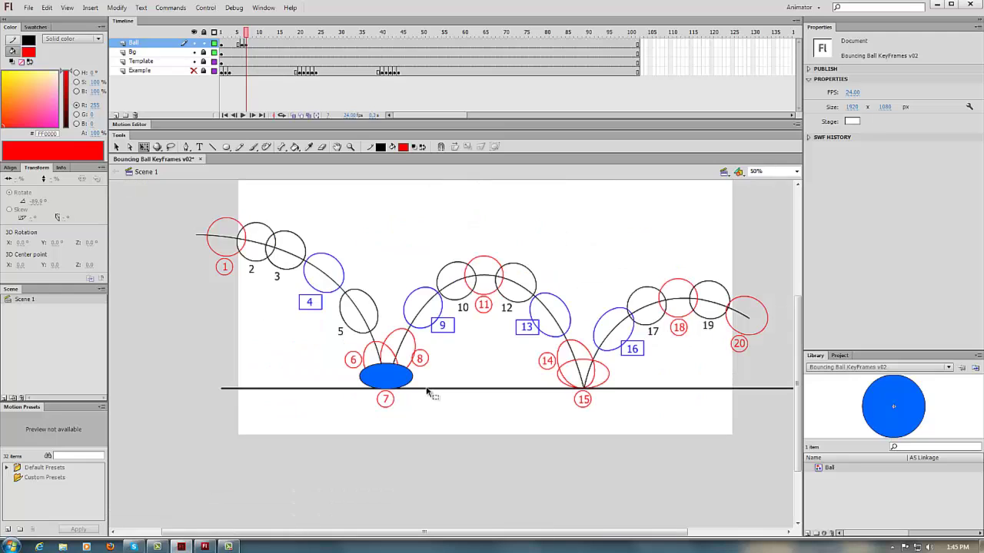
drag(476, 348, 415, 382)
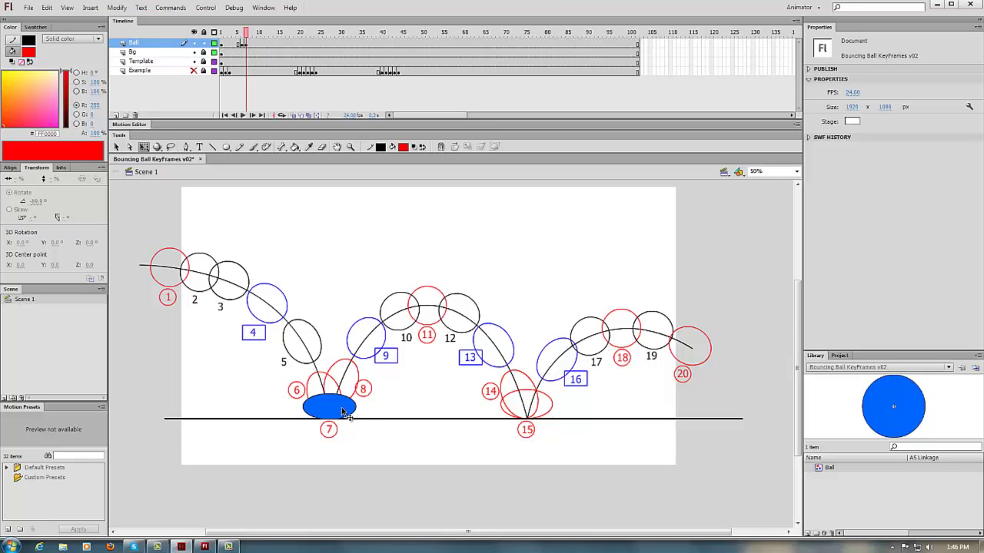
key(period)
click(343, 412)
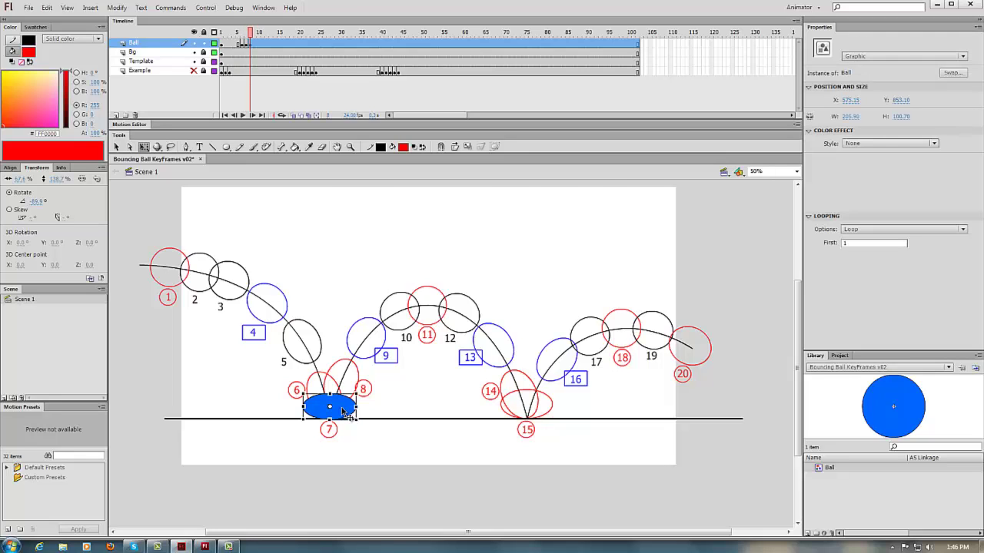
key(ctrl+equal)
drag(509, 319, 437, 290)
drag(443, 389, 382, 421)
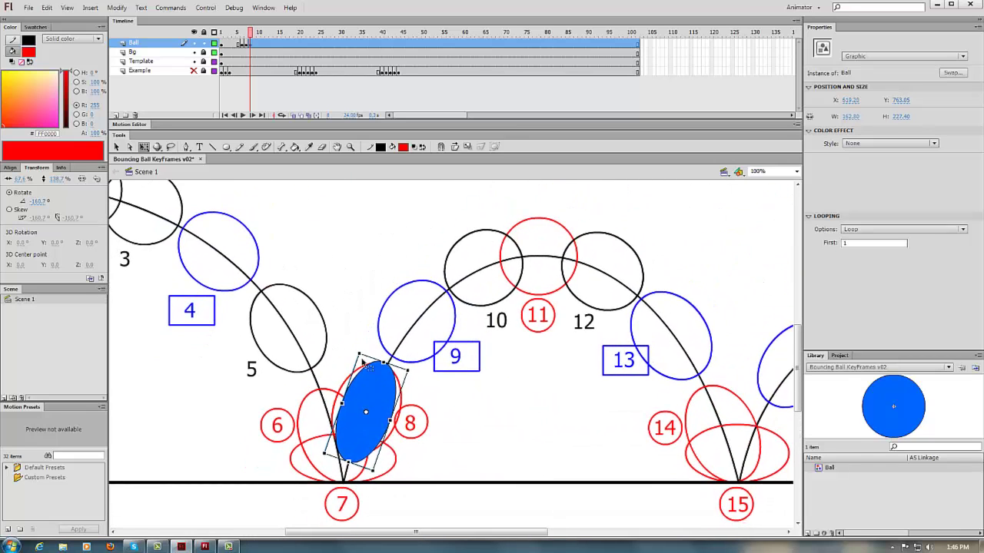
key(ctrl+shift+z)
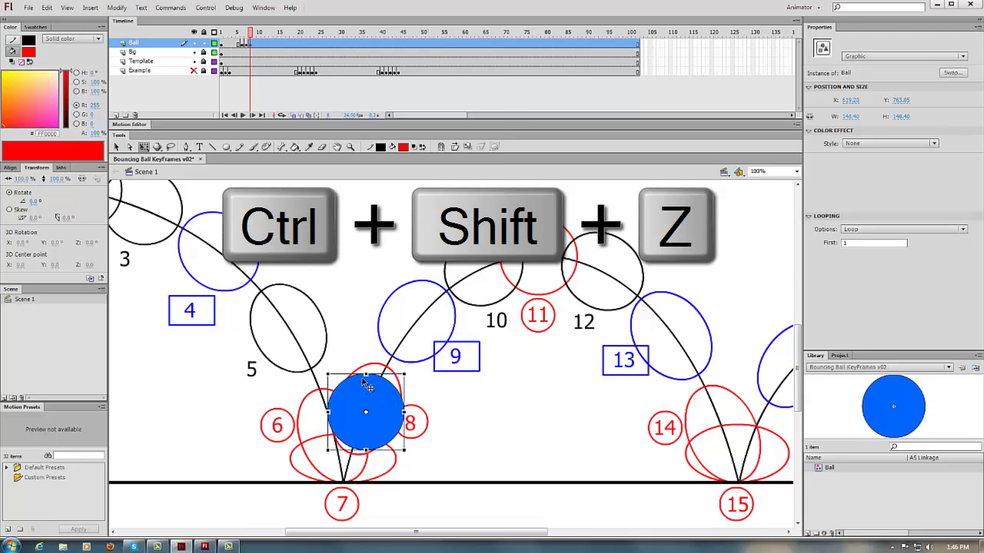
- Fit the Ball to ellipse 8 with about 128.3% height, 86.5% width and 21° rotation, at about X 623, Y 755
drag(365, 376, 366, 364)
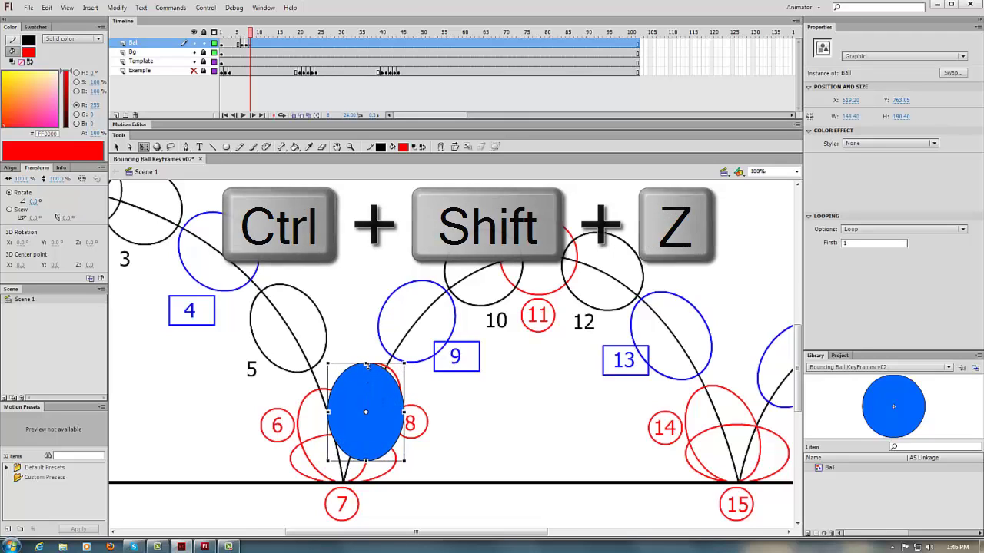
drag(404, 413, 399, 413)
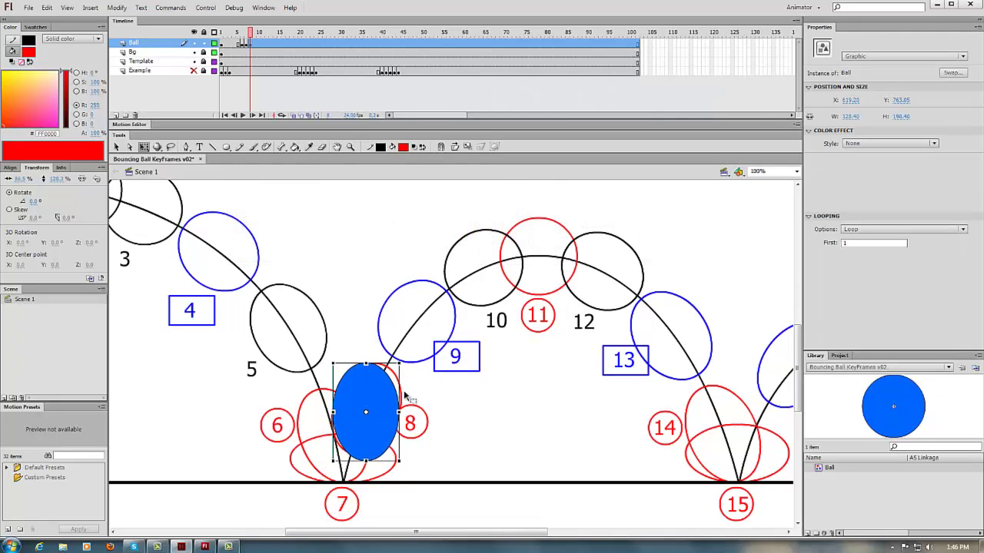
drag(400, 358, 416, 370)
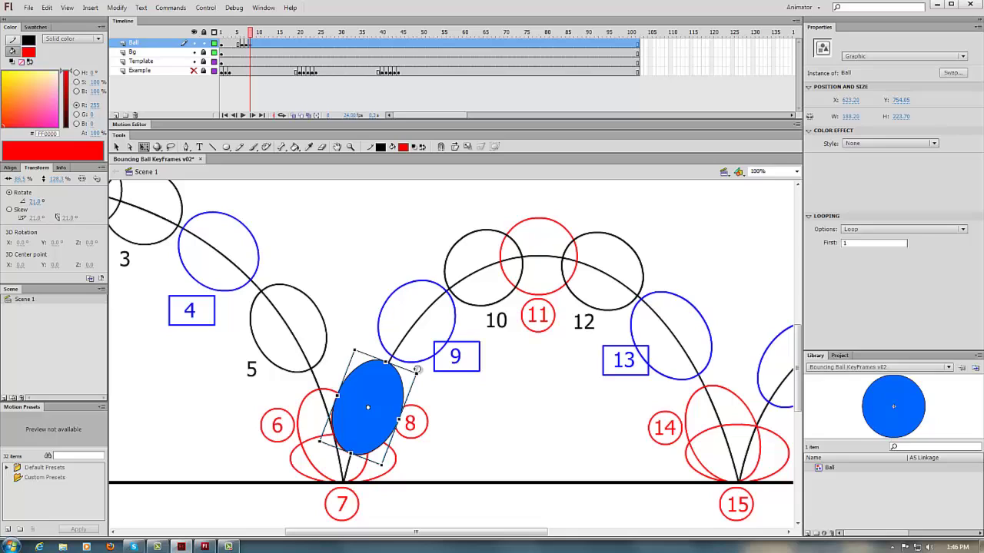
- Step back and forth between frames 7 and 8 to check the squash and stretch
key(comma)
key(period)
key(comma)
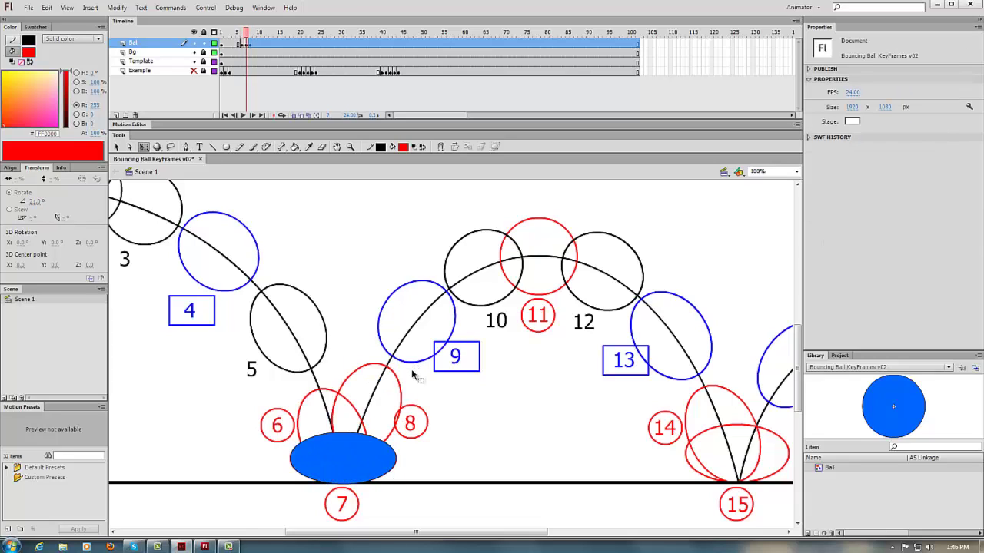
key(period)
key(comma)
key(period)
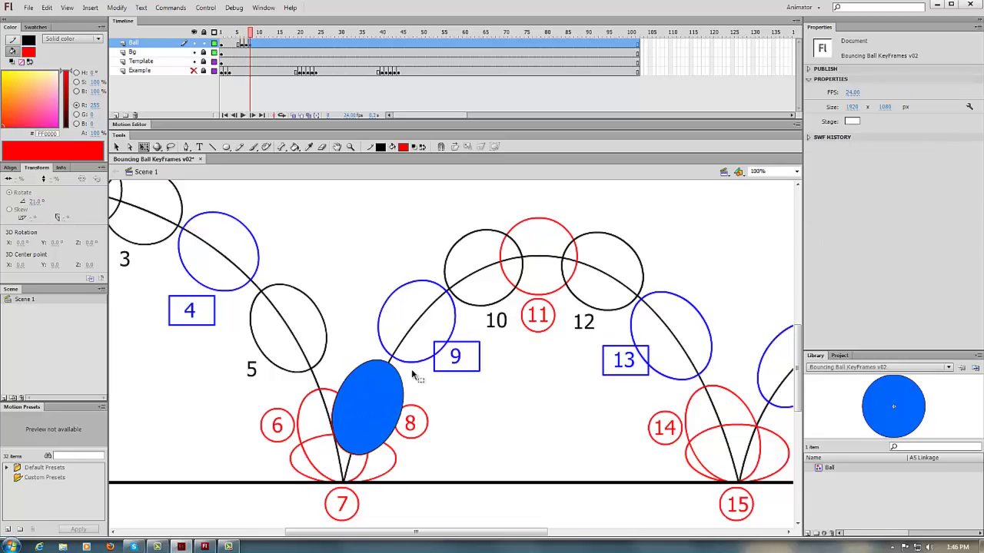
- Insert a keyframe at frame 11, move the Ball onto circle 11 and remove its transform
key(period)
key(period)
key(period)
click(413, 374)
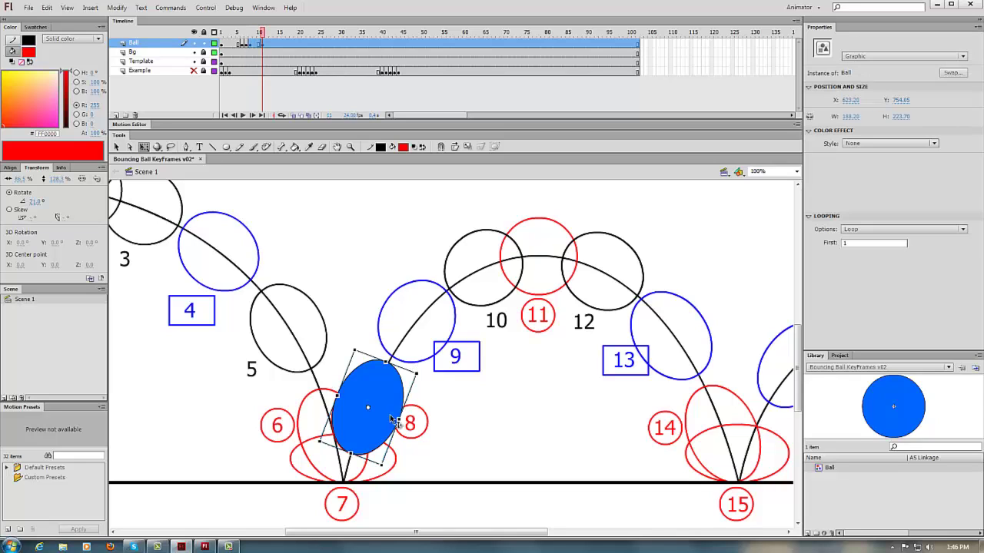
drag(388, 394, 475, 290)
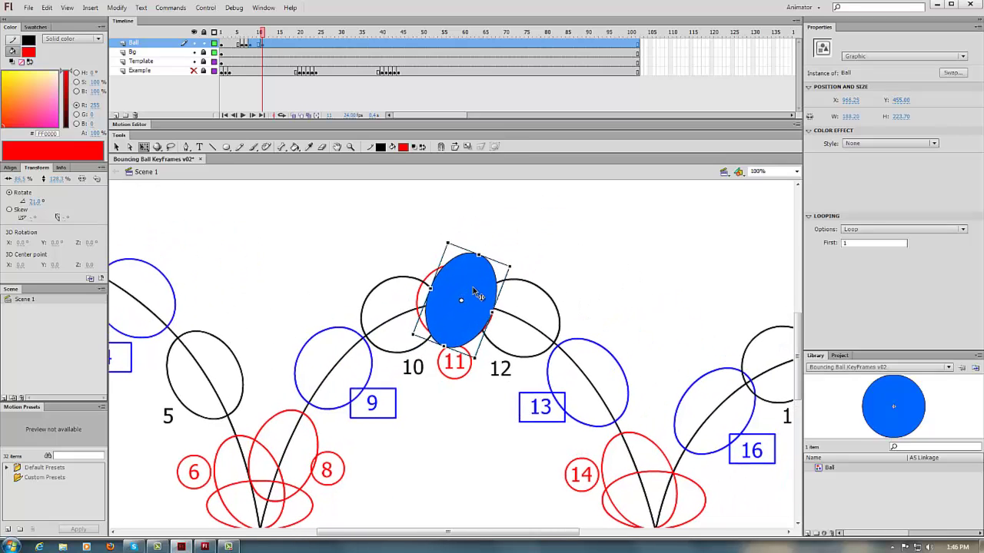
key(ctrl+shift+z)
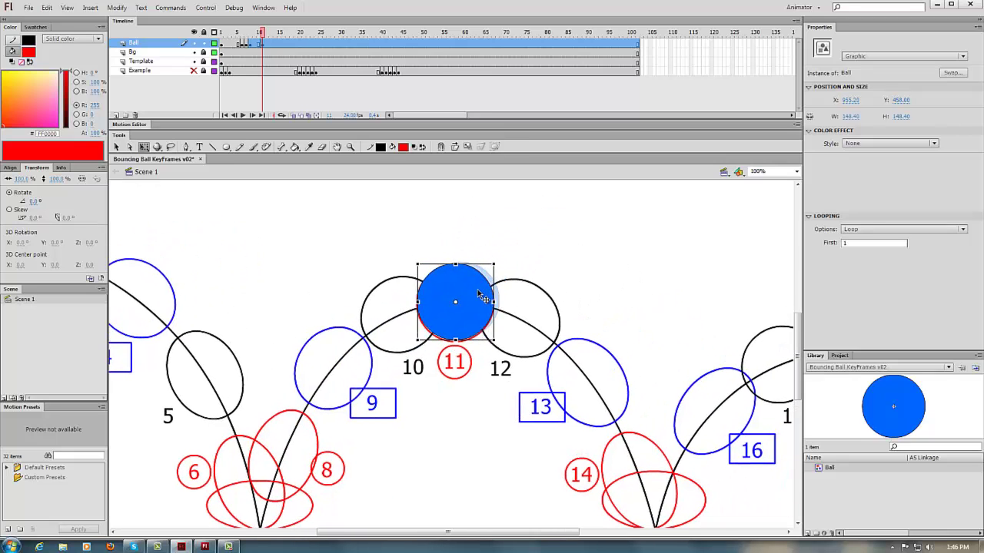
- Nudge the Ball down to Y 461 so it lines up with circle 11
drag(569, 270, 505, 281)
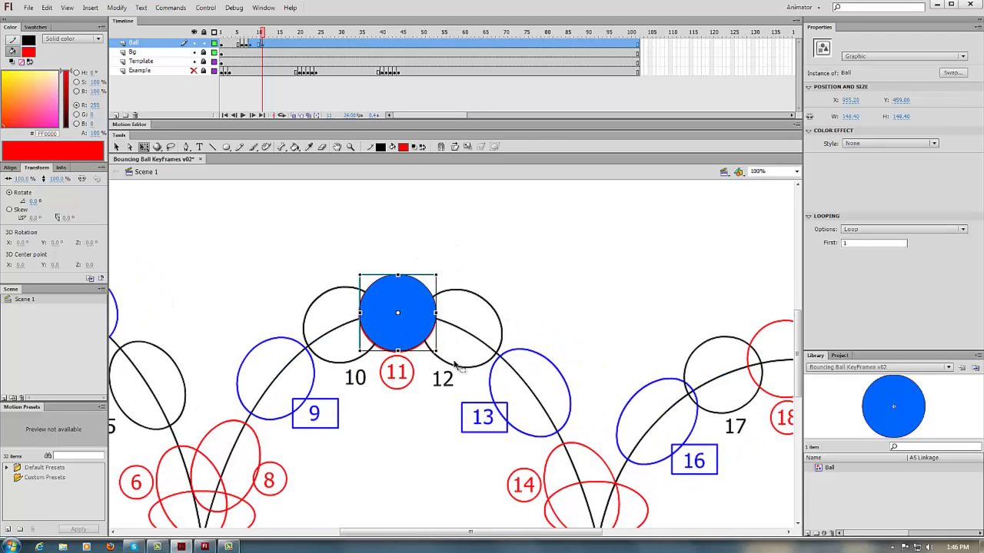
key(Down)
key(Down)
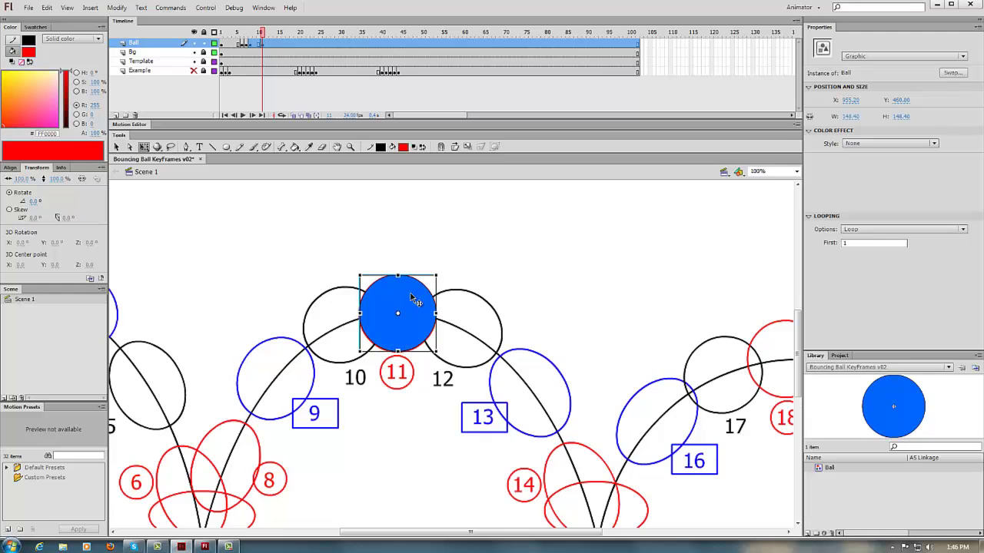
- Insert a keyframe at frame 14, move the Ball onto ellipse 14 and stretch it to about 129.7% height
drag(517, 371, 444, 333)
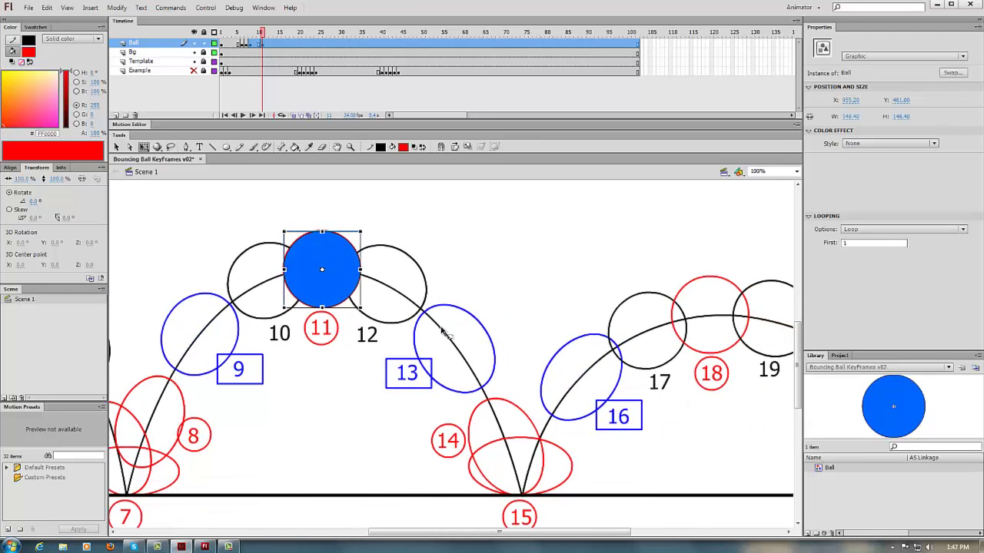
key(period)
key(period)
key(period)
click(368, 376)
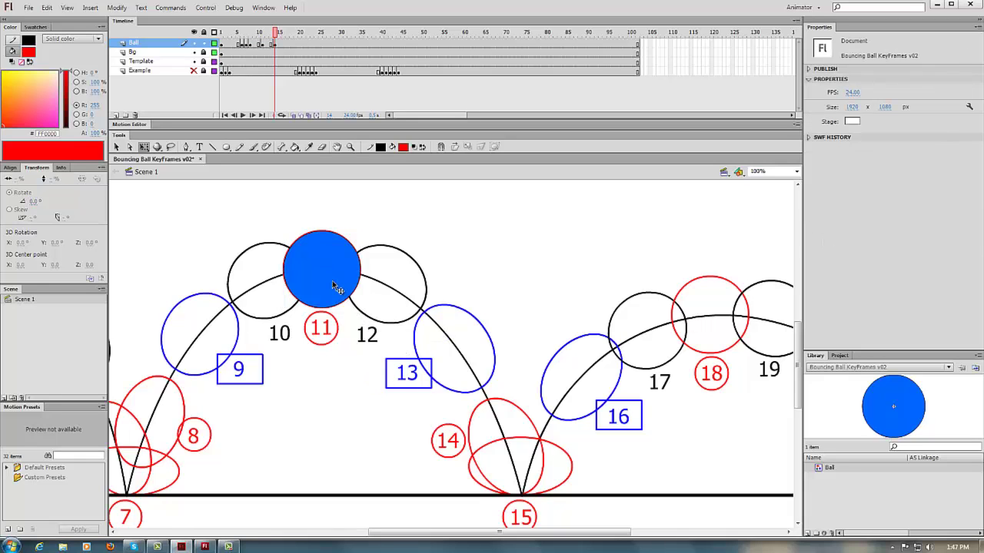
mouse_move(338, 286)
mouse_down()
mouse_move(483, 399)
mouse_move(524, 465)
mouse_up()
mouse_move(499, 422)
mouse_down()
mouse_move(403, 360)
mouse_move(408, 344)
mouse_up()
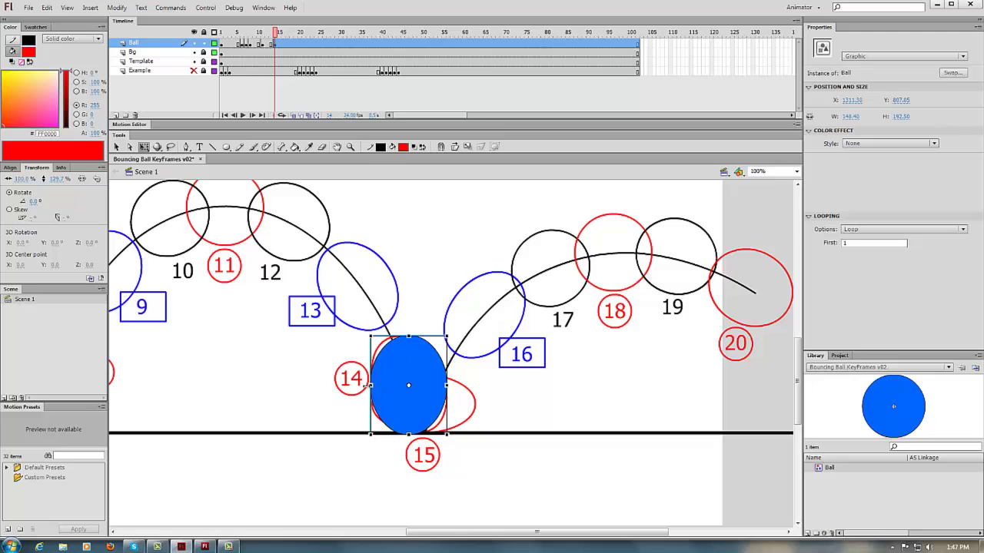
- Narrow the Ball to about 90.5% width, rotate it to about −21° and align it with ellipse 14 near X 1311, Y 806
drag(368, 385, 423, 295)
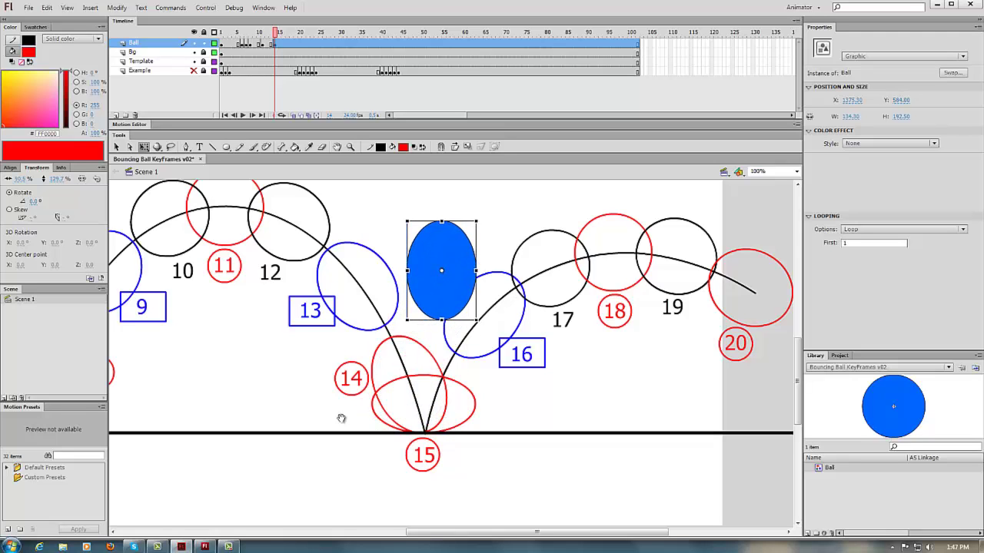
drag(341, 418, 513, 412)
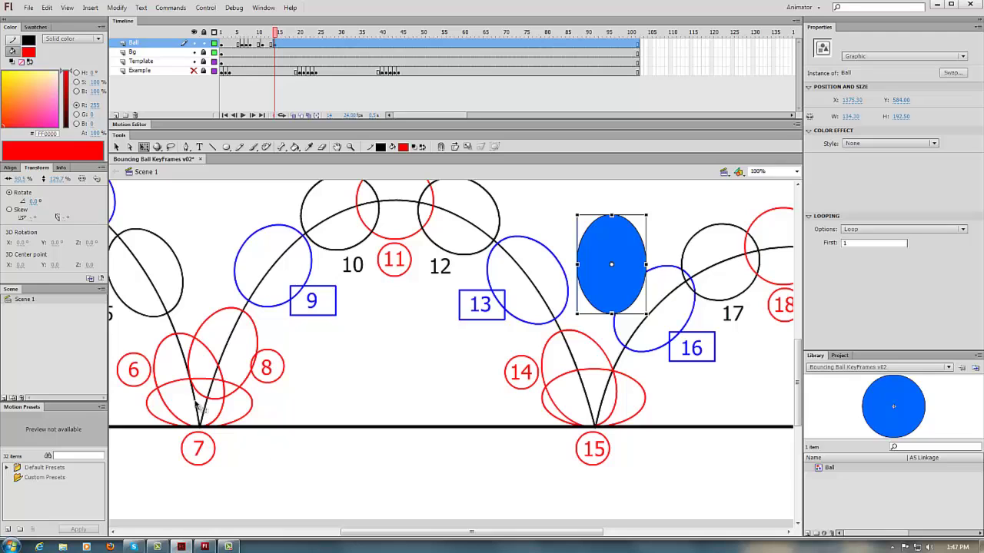
drag(470, 389, 385, 416)
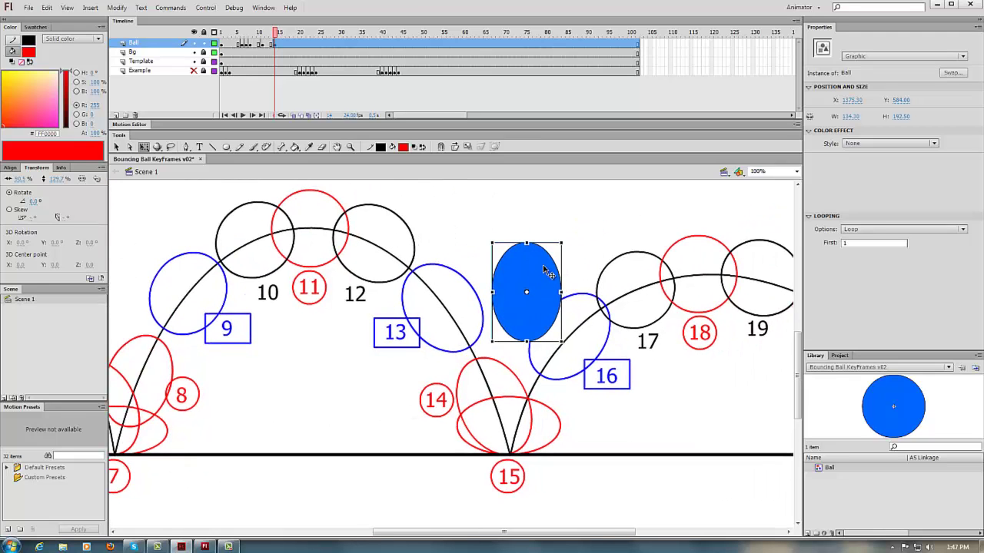
drag(544, 269, 522, 389)
drag(470, 354, 439, 354)
mouse_move(490, 409)
mouse_down()
mouse_move(474, 402)
mouse_move(481, 408)
mouse_up()
- Insert a keyframe at frame 15 and shape the Ball over ellipse 15 with about −89.7° rotation, 82.4% width and 133.7% height
key(period)
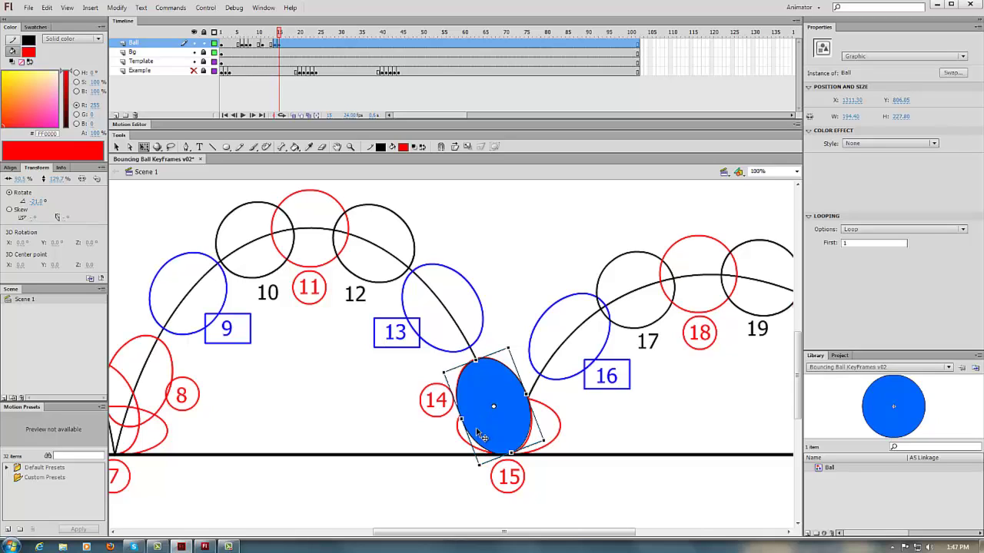
drag(509, 339, 490, 428)
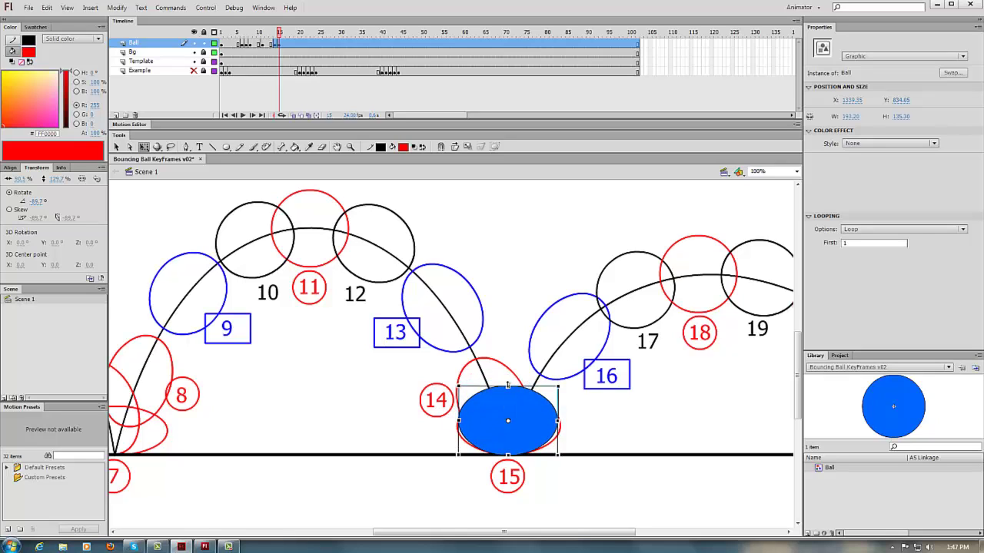
drag(508, 385, 508, 389)
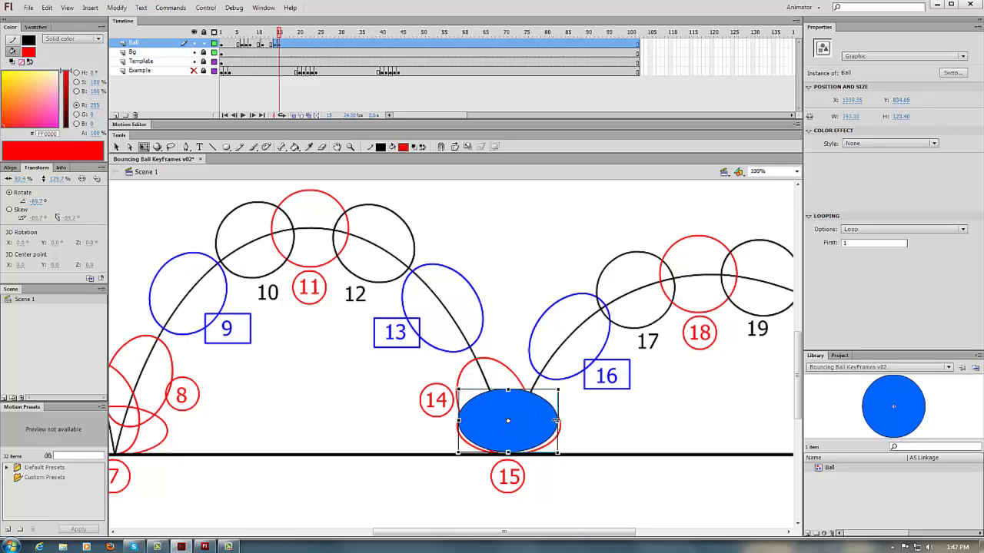
drag(557, 421, 558, 421)
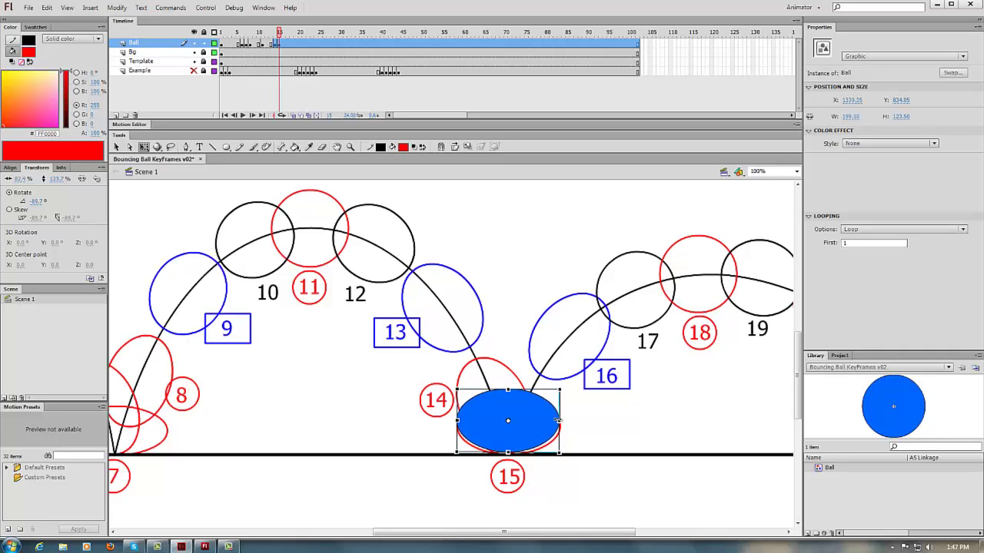
- Nudge the squashed Ball onto ellipse 15 at about X 1340, Y 842, and deselect it
key(Down)
key(Down)
key(Down)
key(Down)
key(Down)
key(Down)
key(Down)
key(Down)
key(Right)
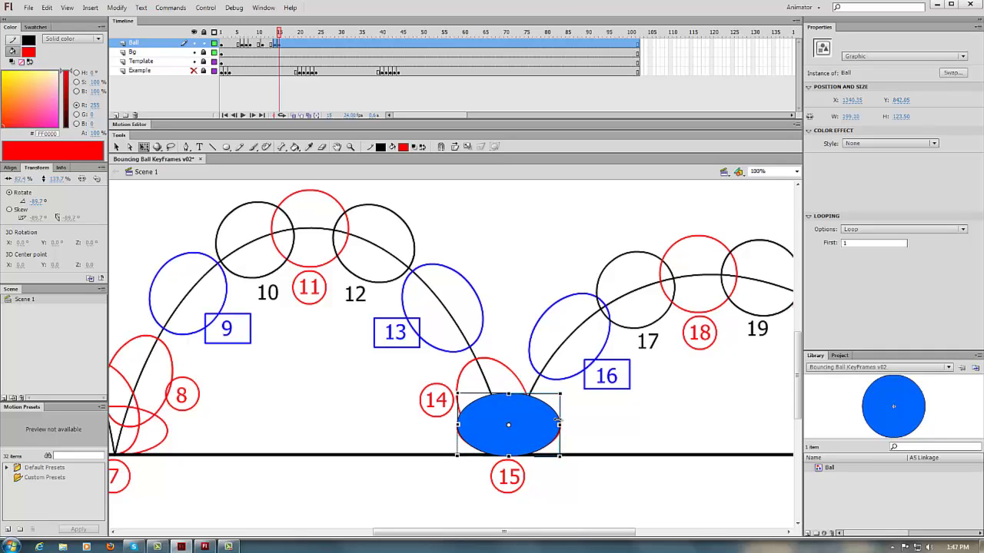
click(623, 424)
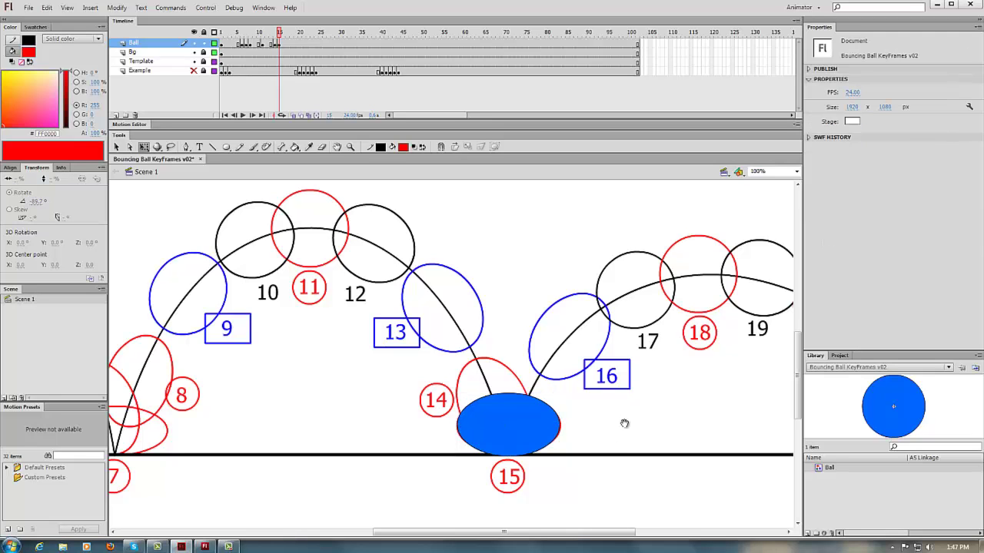
- Insert a keyframe at frame 18, move the Ball onto circle 18 and reset its transformation
drag(624, 424, 472, 452)
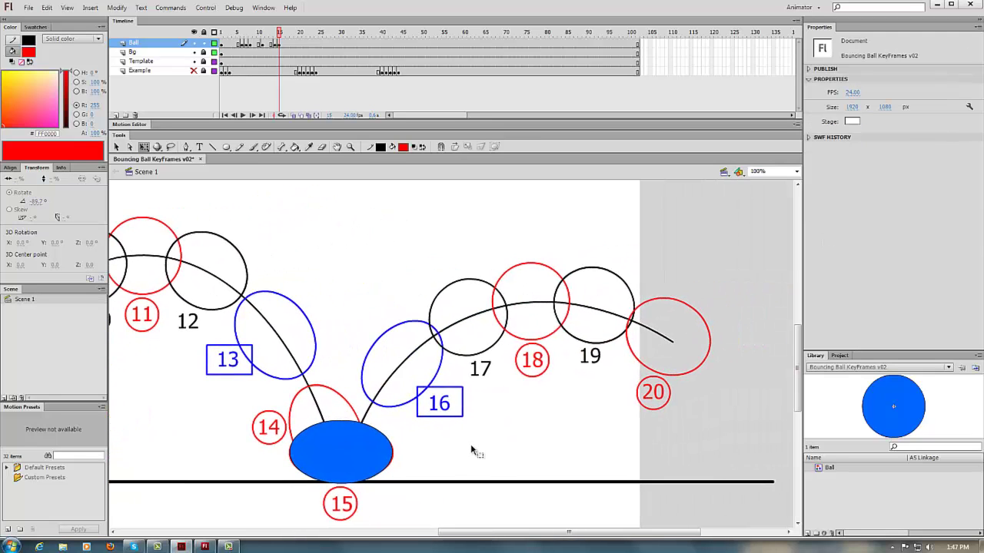
key(period)
key(period)
key(period)
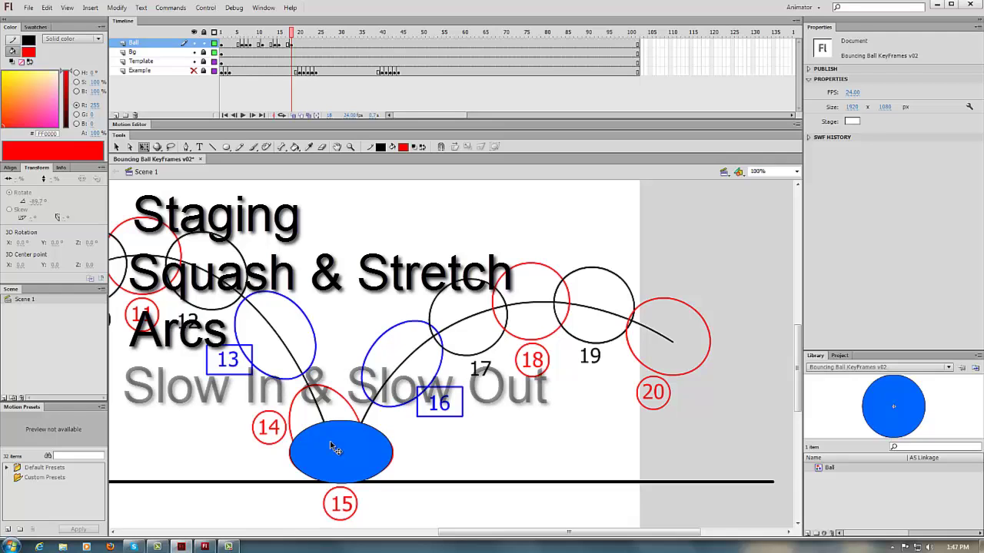
drag(336, 449, 528, 299)
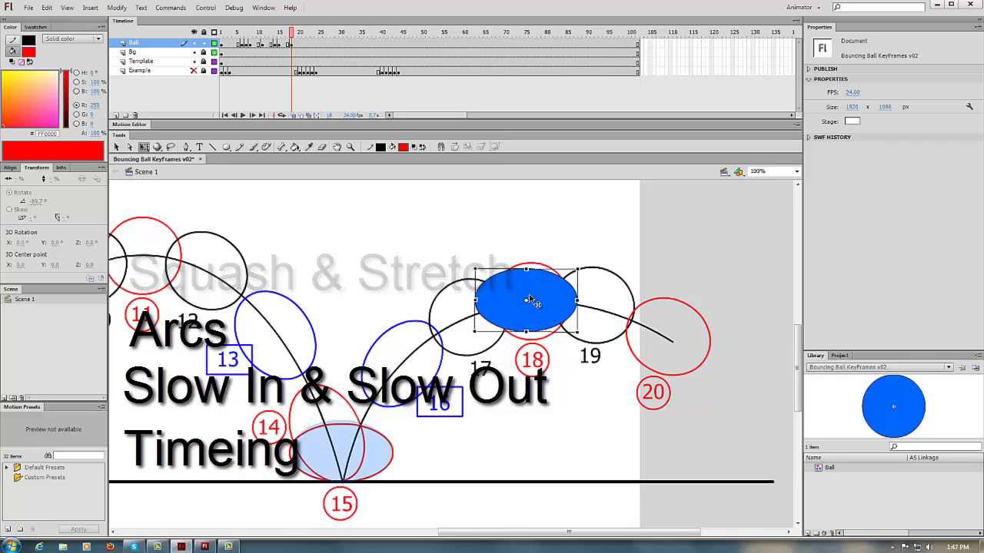
key(ctrl+shift+z)
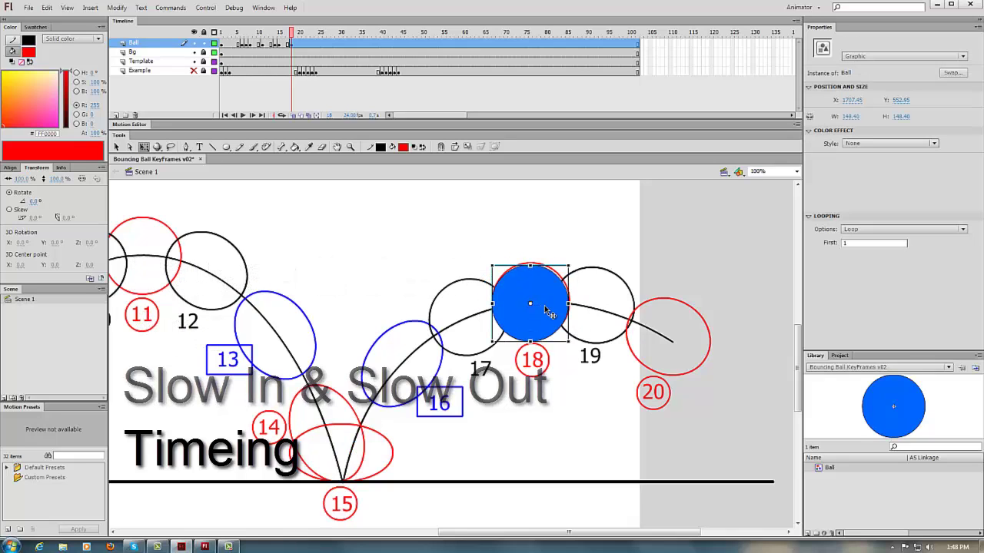
- Align the round Ball with circle 18 at about X 1709, Y 549
drag(547, 311, 550, 307)
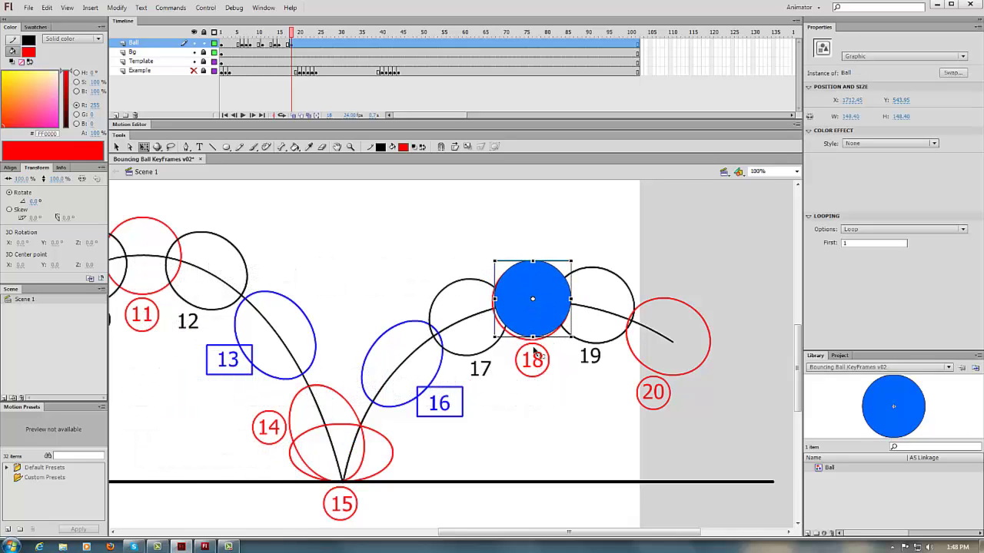
key(Left)
key(Left)
key(Left)
key(Down)
key(Down)
key(Down)
key(Down)
key(Down)
- Insert a keyframe at frame 20 and fit the Ball to ellipse 20 with about 94.6% width, 112.1% height and −62° rotation
key(.)
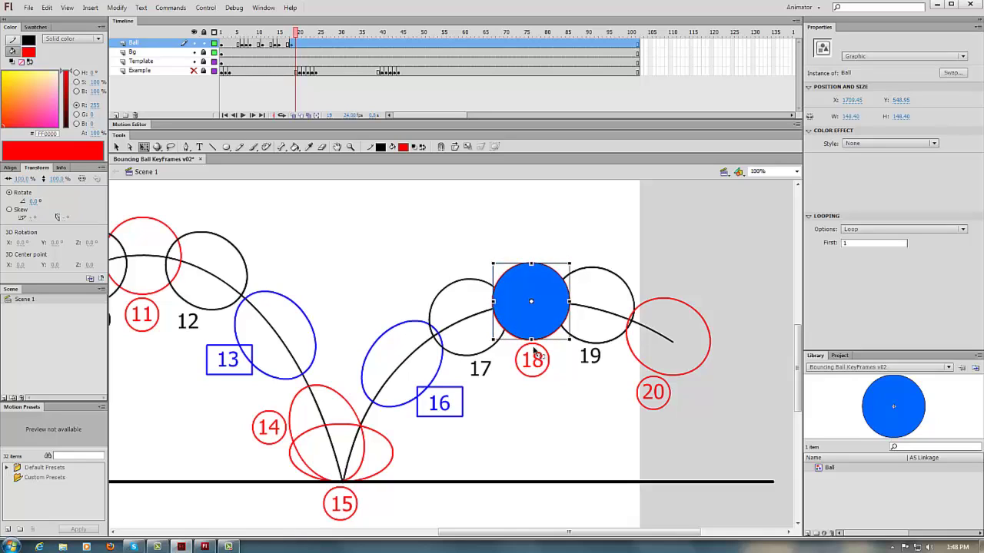
key(.)
drag(540, 326, 676, 361)
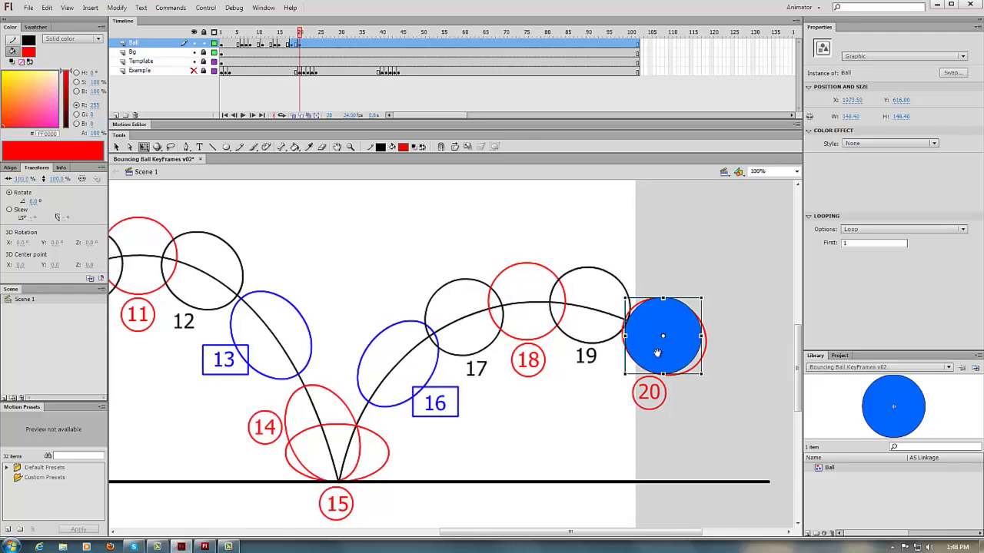
drag(681, 317, 554, 306)
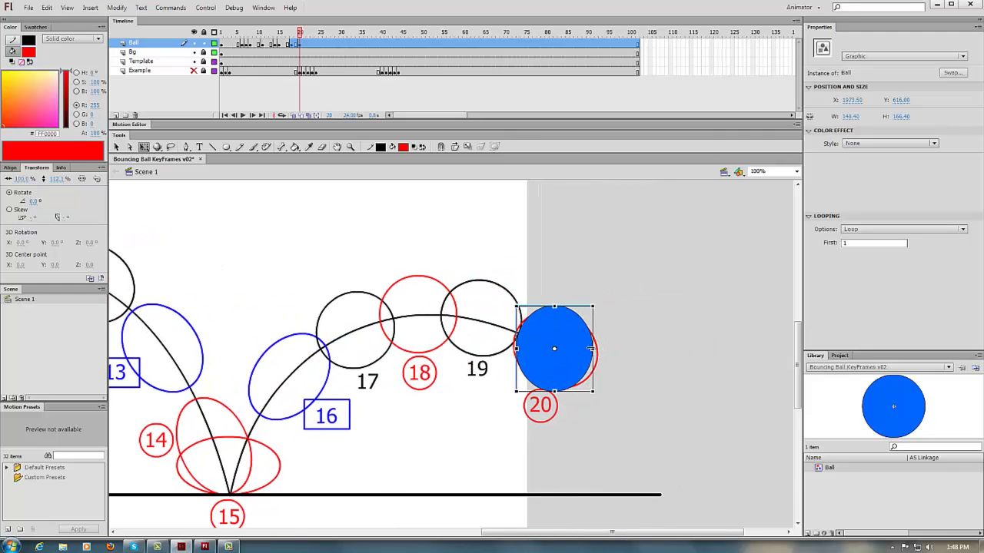
drag(591, 349, 591, 349)
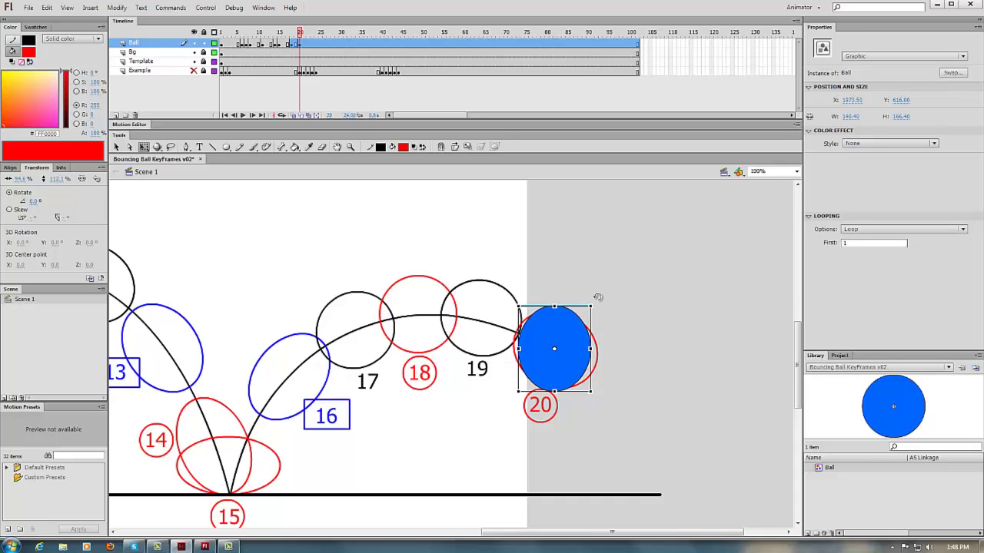
drag(597, 297, 542, 295)
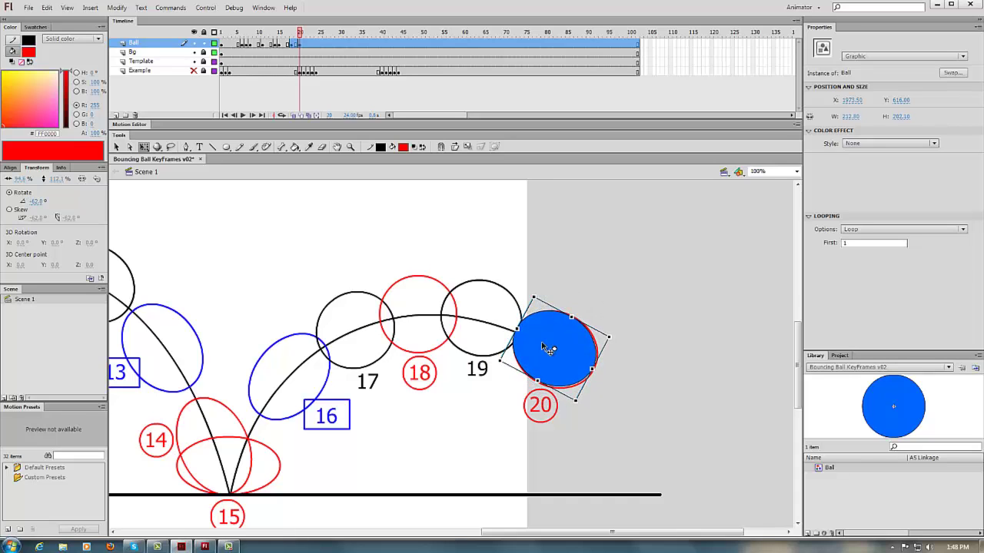
mouse_move(549, 345)
mouse_down()
mouse_move(559, 347)
mouse_move(551, 350)
mouse_up()
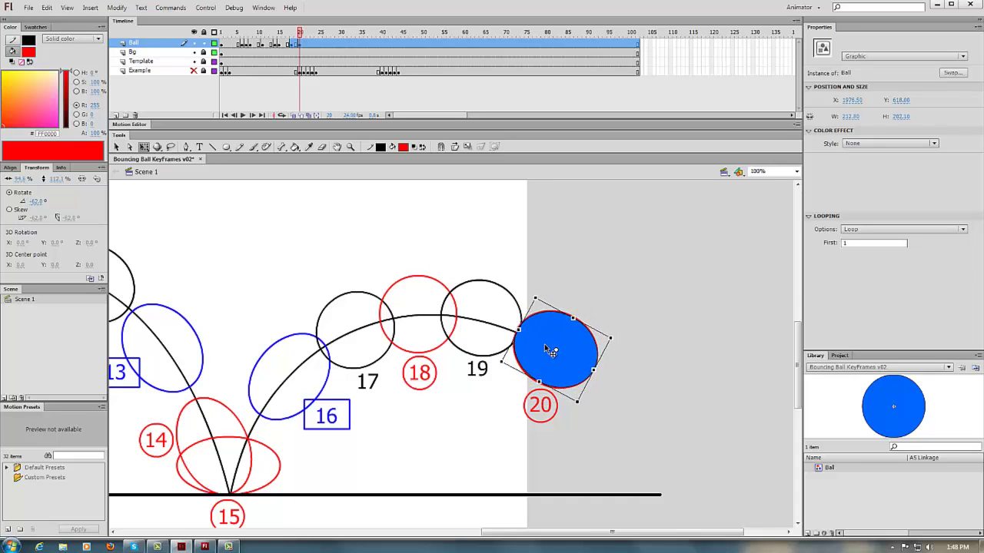
click(590, 269)
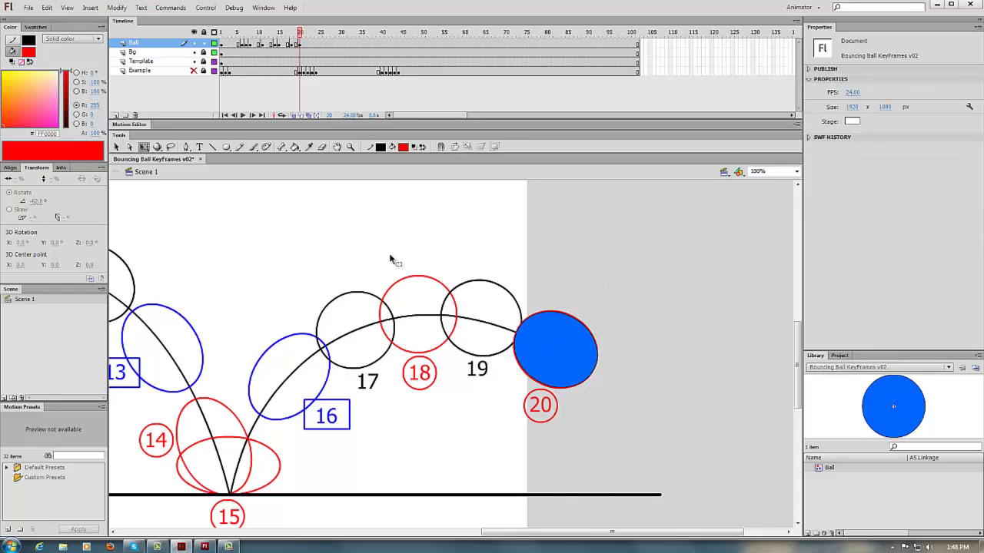
- Hide the Template layer and play the whole ball animation from frame 1
key(ctrl+minus)
drag(376, 234, 452, 259)
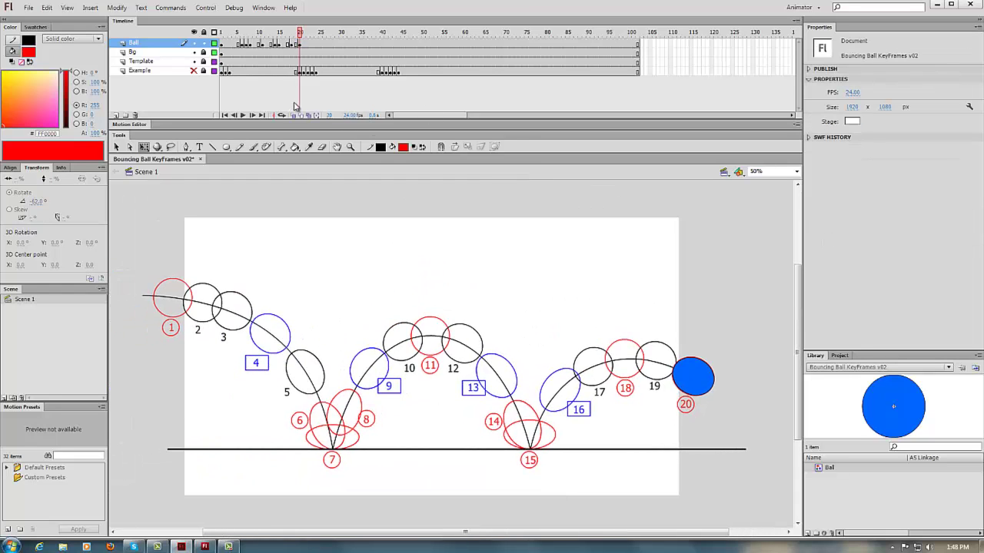
drag(292, 31, 222, 32)
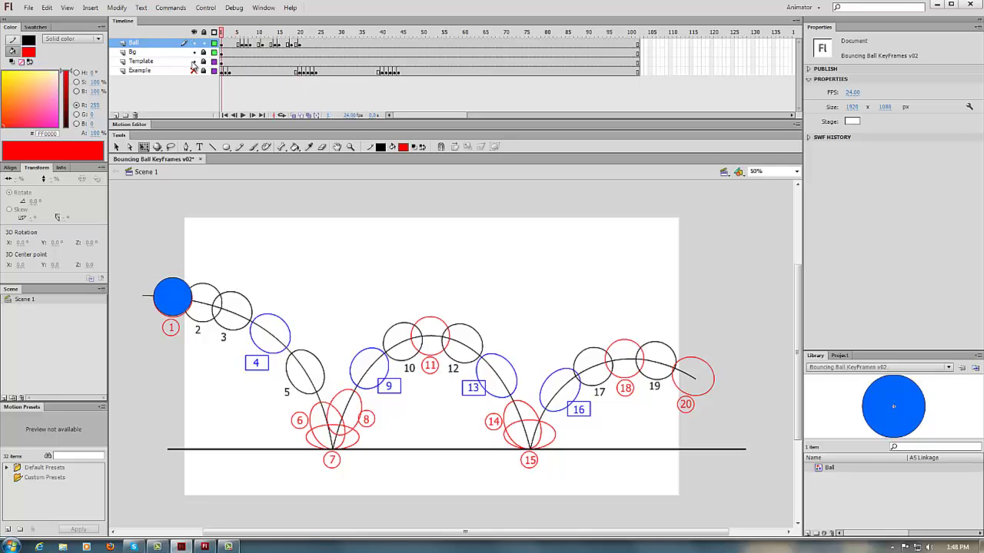
click(195, 61)
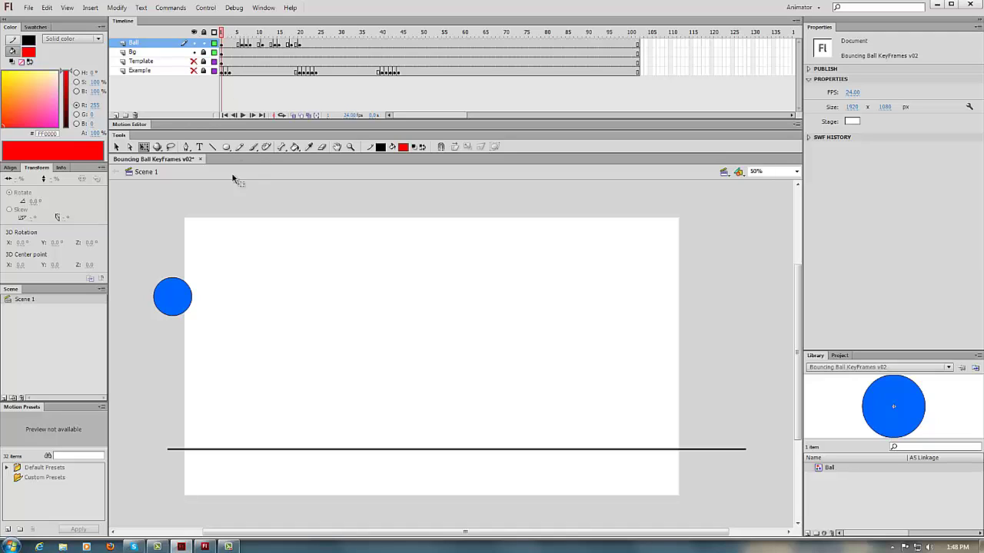
key(Return)
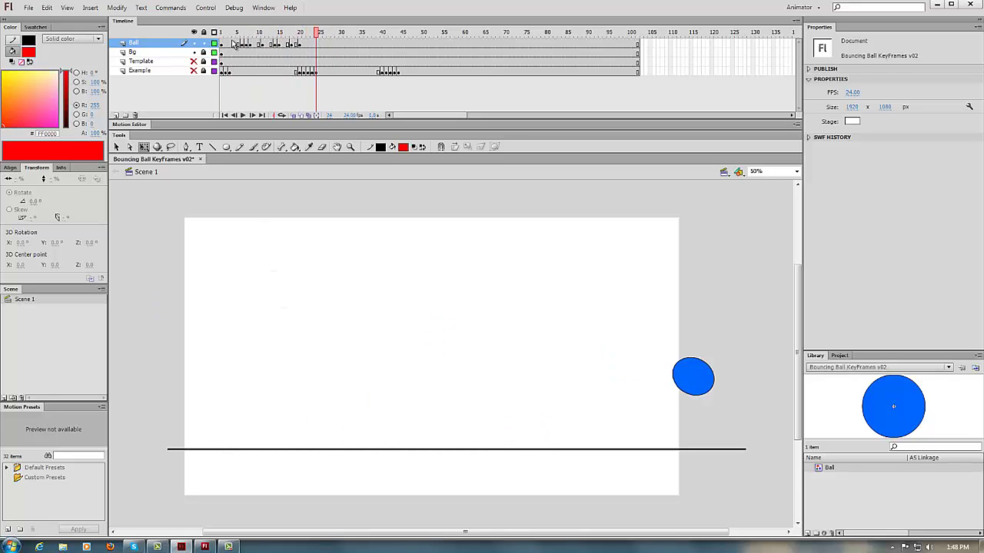
- Step through the Ball's key poses frame by frame from frame 4 to frame 22
mouse_move(222, 32)
mouse_down()
mouse_move(291, 35)
mouse_move(235, 32)
mouse_up()
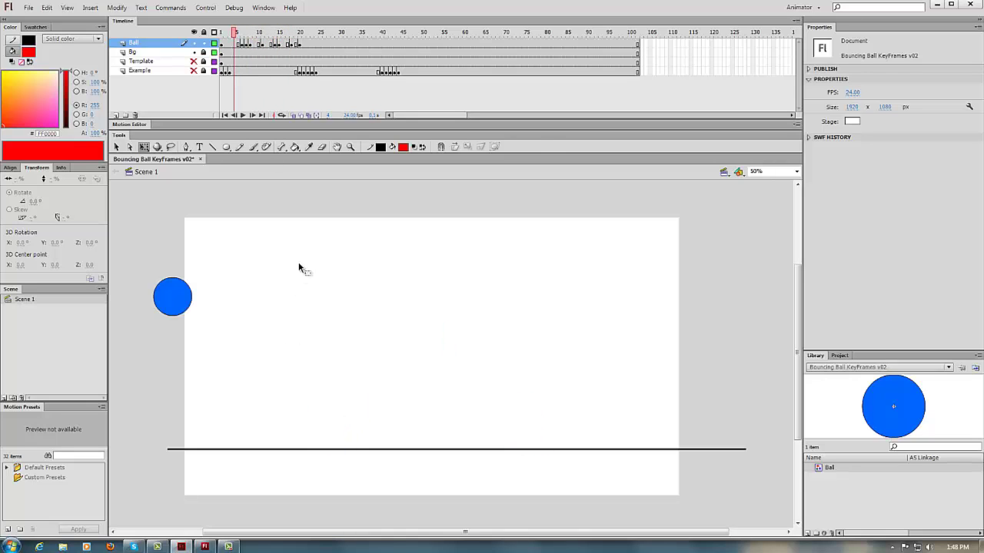
key(period)
key(period)
key(period)
key(period)
key(period)
key(period)
key(period)
key(period)
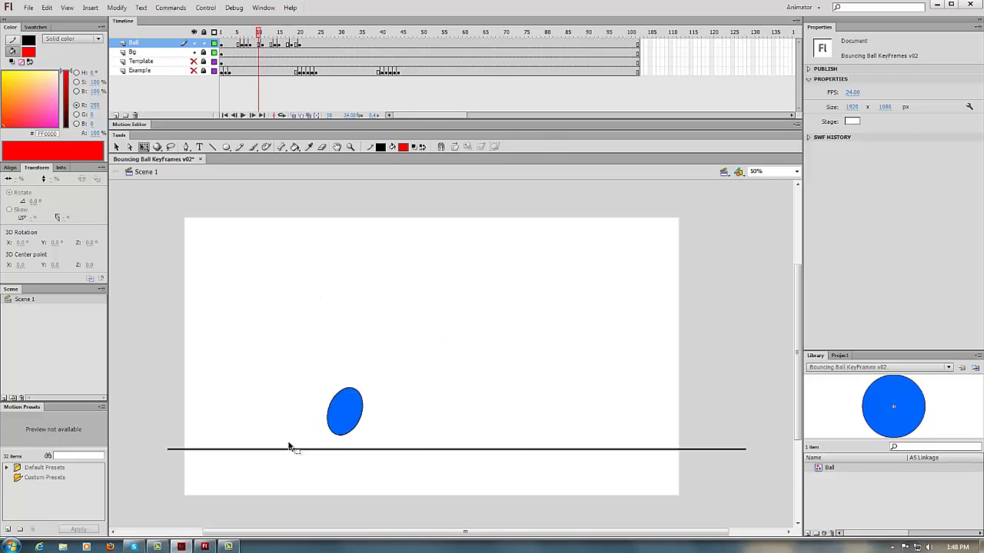
key(period)
key(period)
key(period)
key(period)
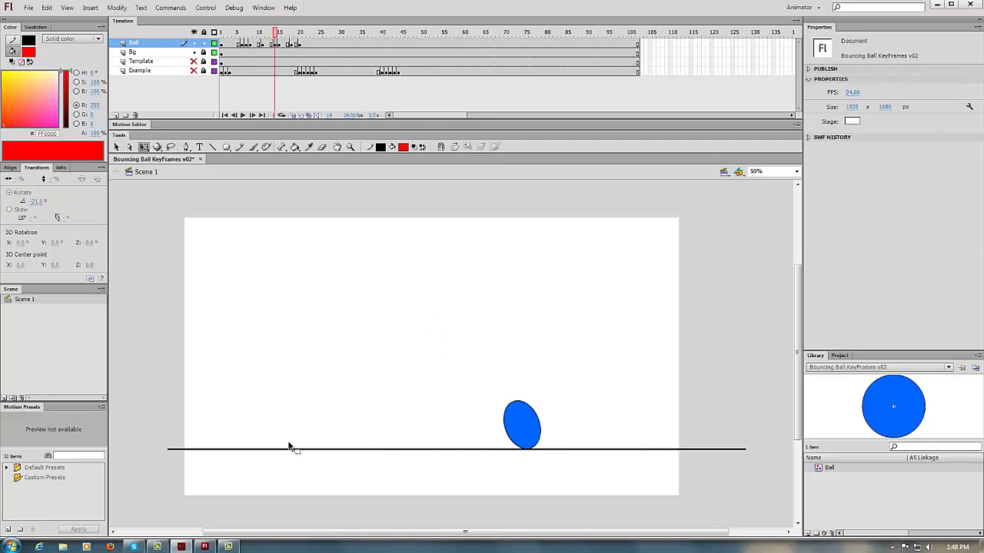
key(period)
key(period)
key(period)
key(period)
key(period)
key(period)
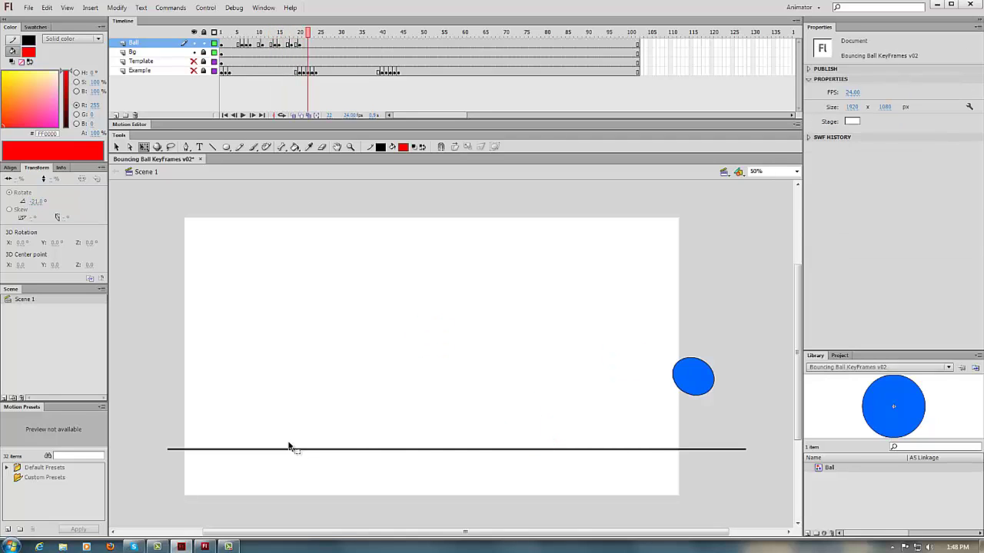
- Step the playhead back to frame 1 and show the Template layer again
key(comma)
key(comma)
key(comma)
key(comma)
key(comma)
key(comma)
key(comma)
key(comma)
key(comma)
key(comma)
key(comma)
key(comma)
key(comma)
key(comma)
key(comma)
key(comma)
key(comma)
key(comma)
key(comma)
key(comma)
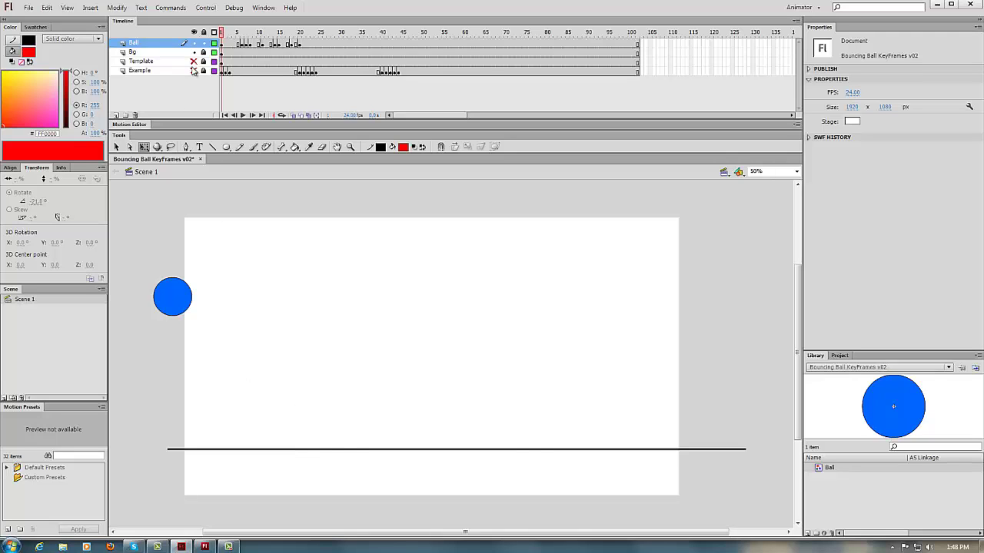
click(194, 69)
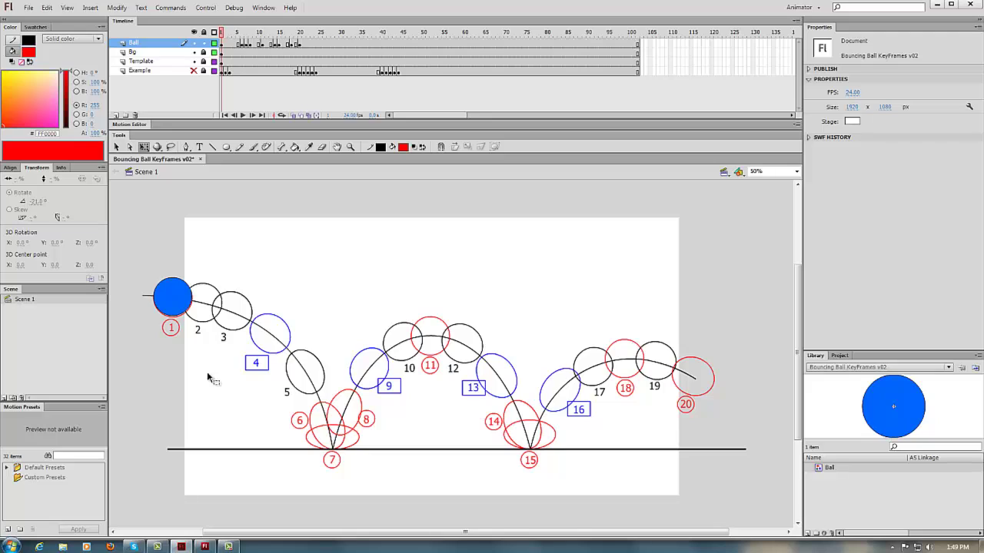
- Insert a keyframe at frame 4 and move the Ball onto ellipse 4
key(period)
key(period)
key(period)
key(F6)
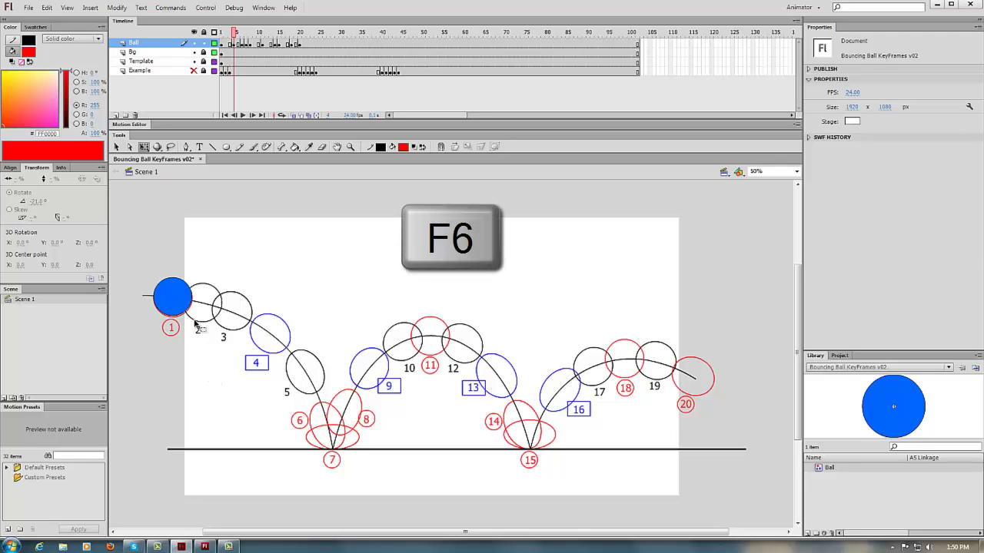
drag(183, 303, 285, 341)
key(ctrl+equal)
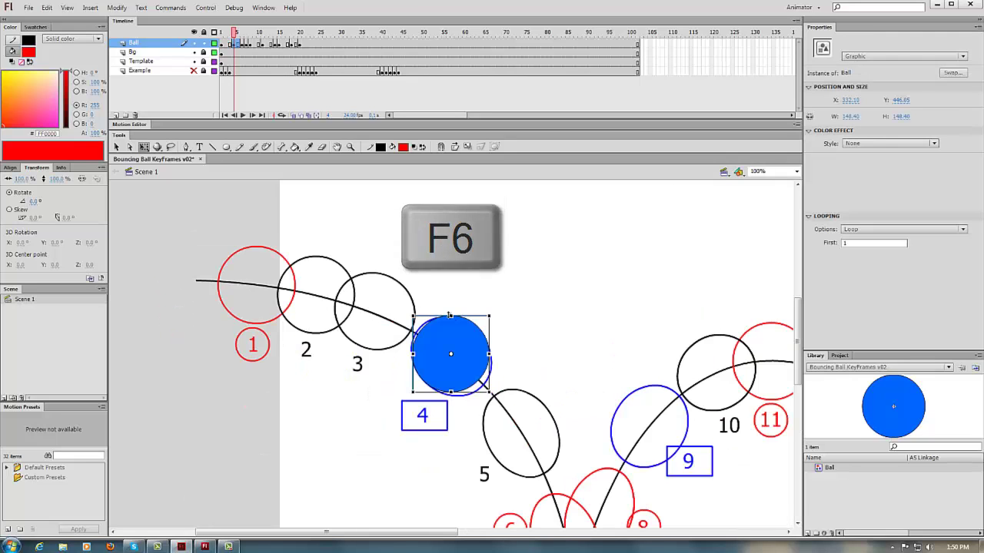
- Fit the Ball to ellipse 4 with about 94.6% width, 113.5% height and −45.2° rotation, and deselect it
drag(451, 316, 450, 310)
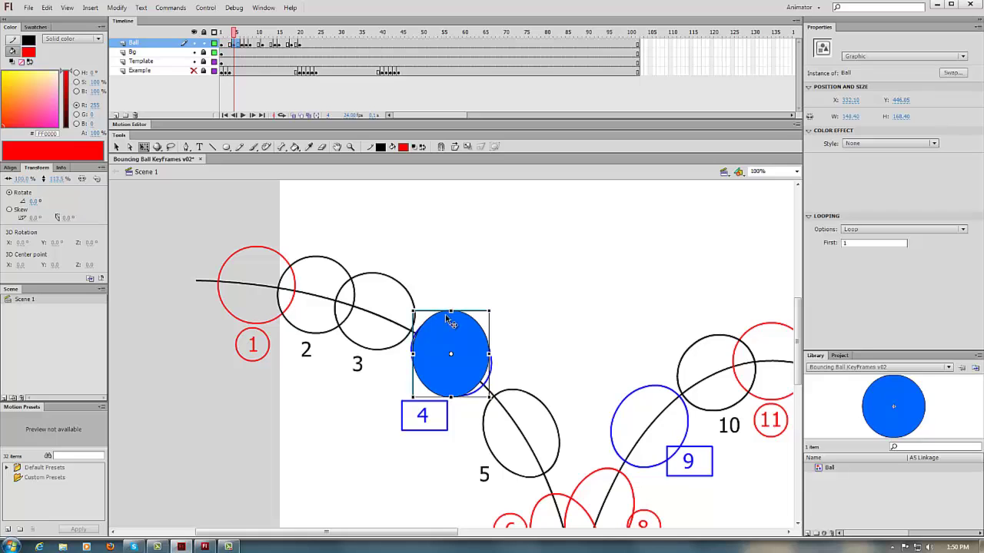
drag(412, 354, 416, 353)
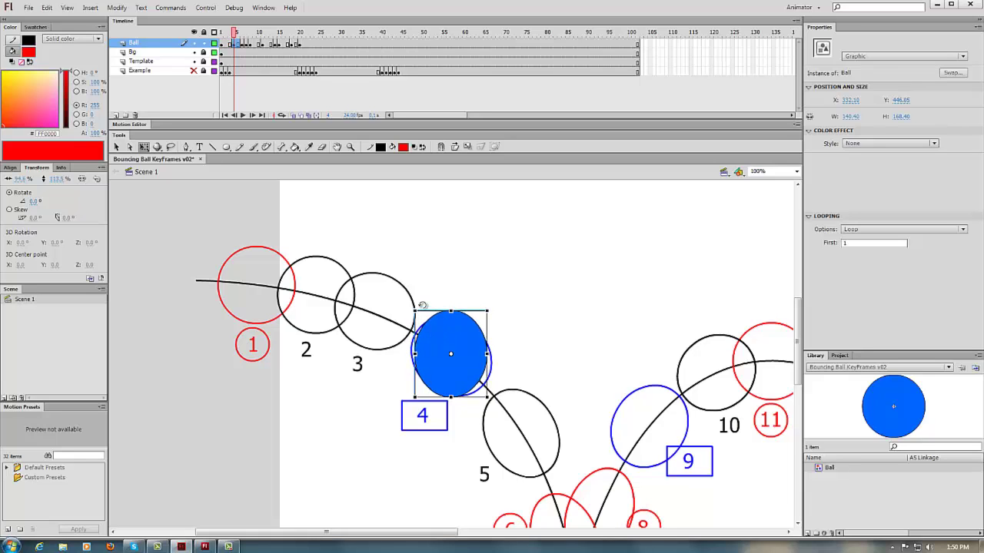
drag(422, 305, 373, 328)
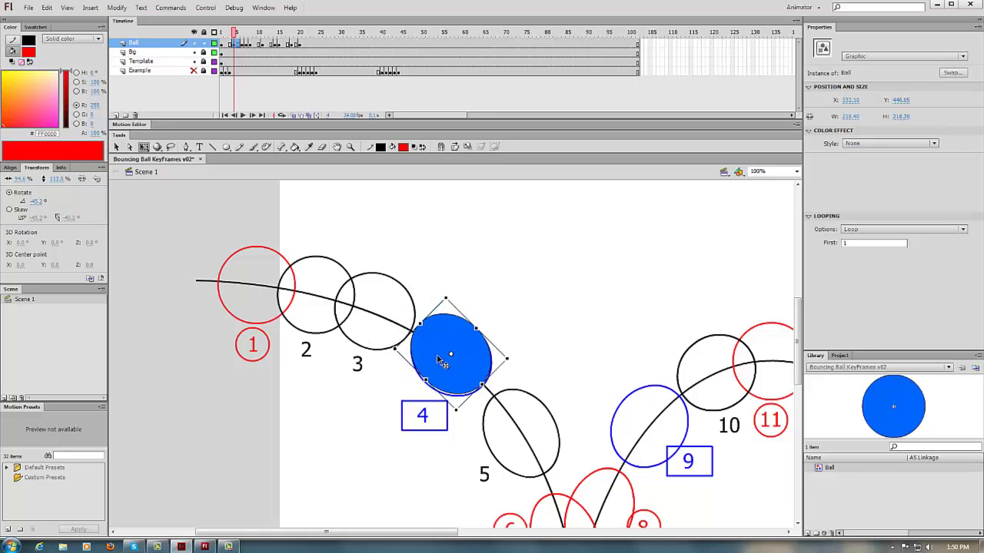
drag(442, 361, 444, 359)
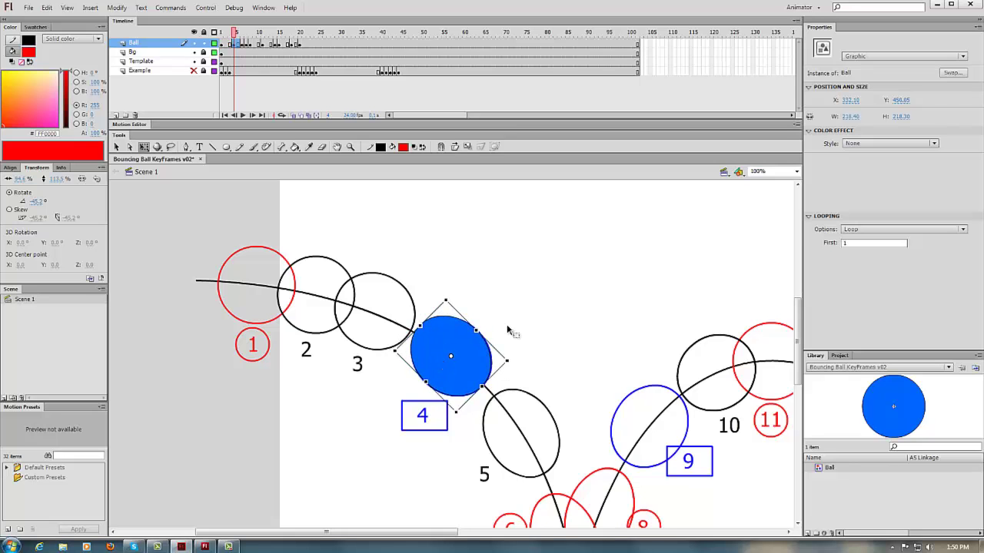
click(507, 330)
- Insert a keyframe at frame 9, move the Ball onto ellipse 9 and reset its transformation
drag(512, 362, 381, 288)
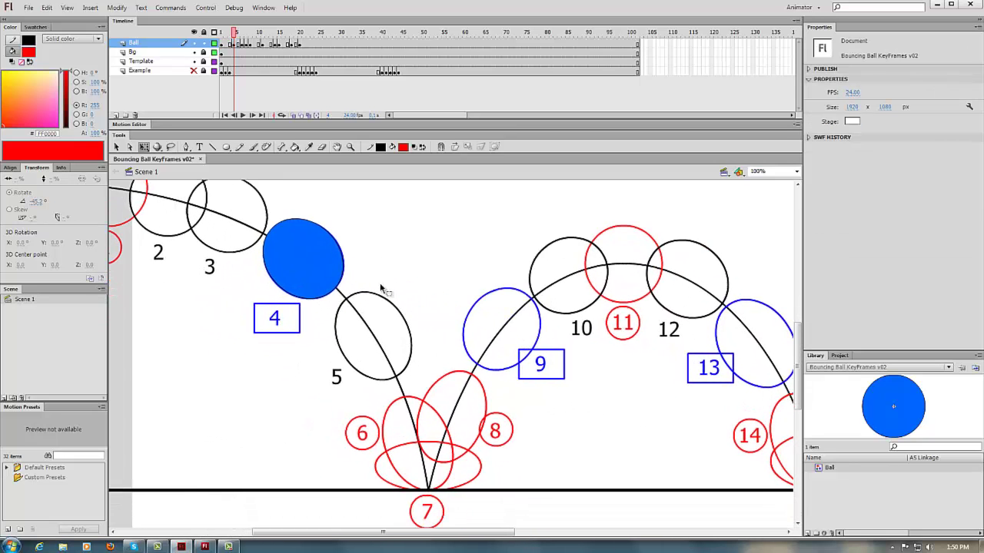
key(Return)
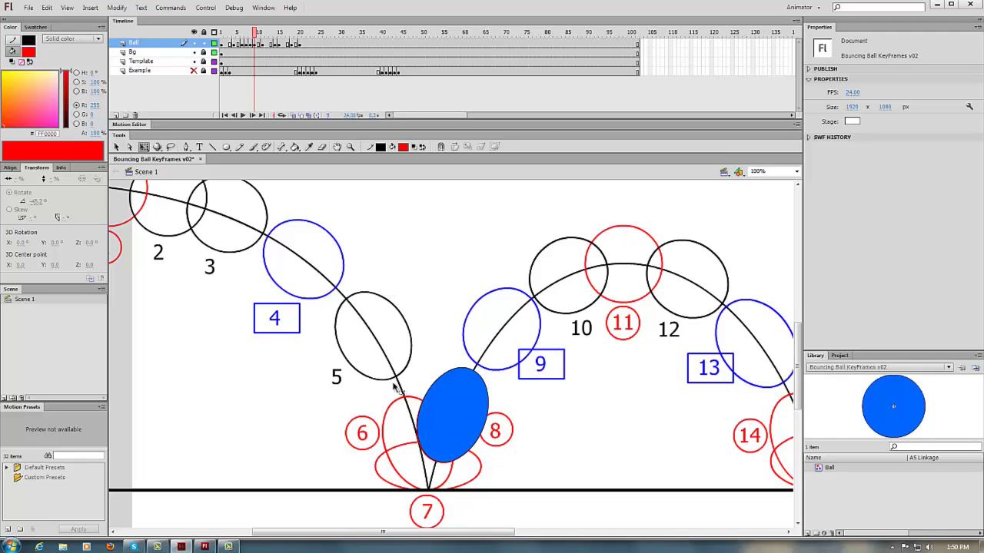
drag(457, 415, 504, 332)
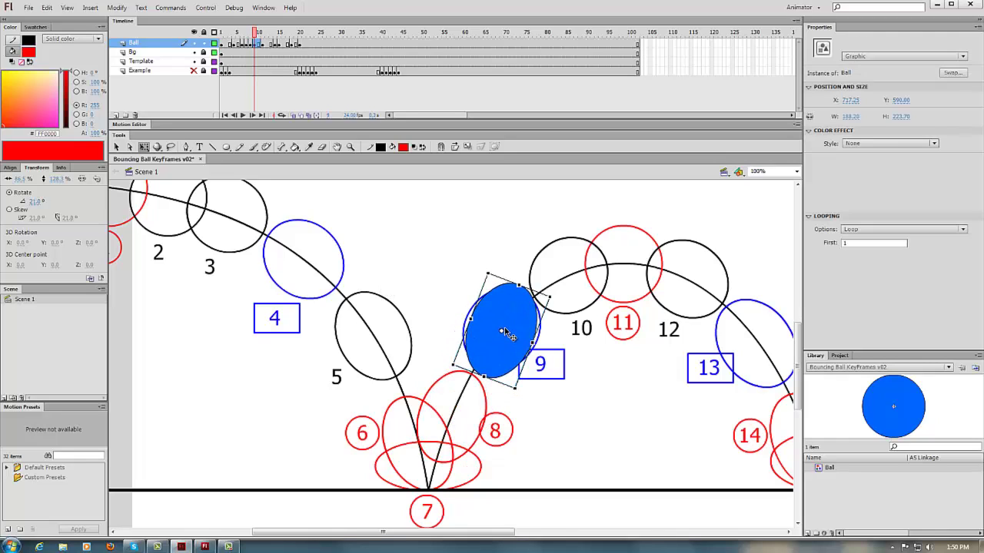
key(ctrl+shift+z)
- Stretch the Ball to about 116.2% height, narrow it slightly and rotate it to about 32.2° to match ellipse 9
drag(501, 292, 501, 283)
drag(462, 330, 465, 330)
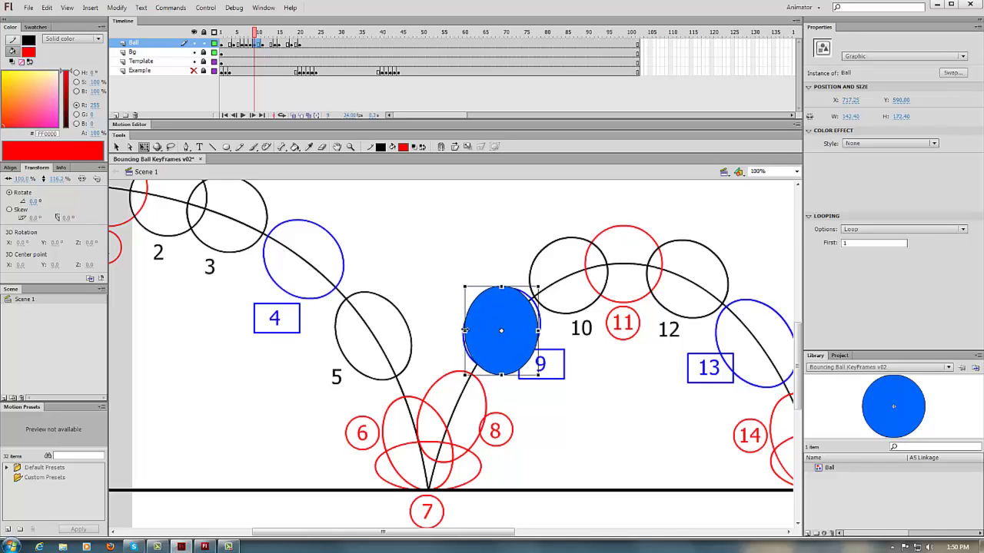
drag(478, 279, 498, 278)
click(497, 284)
- Insert a keyframe at frame 13 and move the Ball from circle 11 onto the template's blue ellipse 13
drag(592, 364, 401, 347)
drag(565, 381, 409, 367)
key(period)
key(period)
key(period)
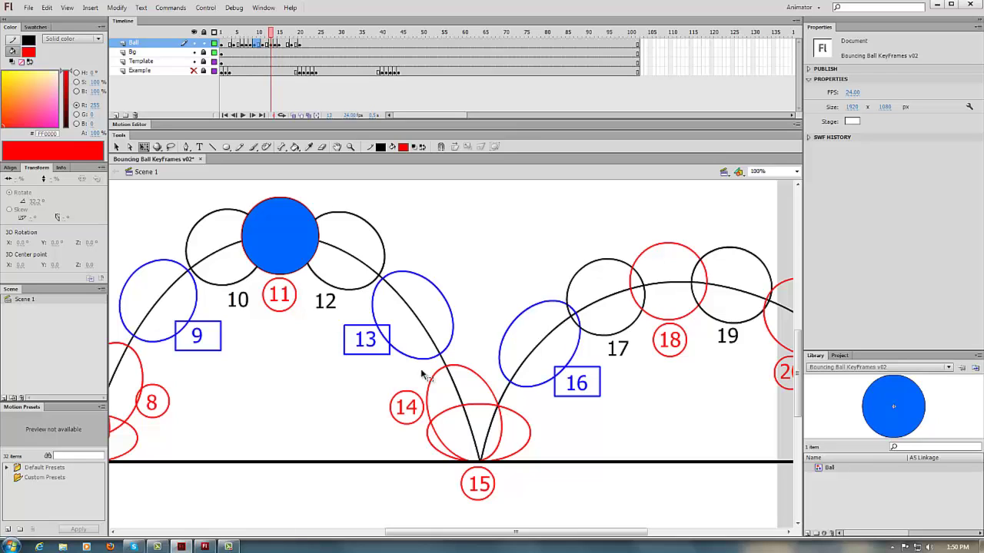
drag(289, 246, 415, 321)
- Fit the Ball to ellipse 13 with about 87.9% width, 121.6% height and −33.5° rotation, and deselect it
drag(412, 274, 412, 266)
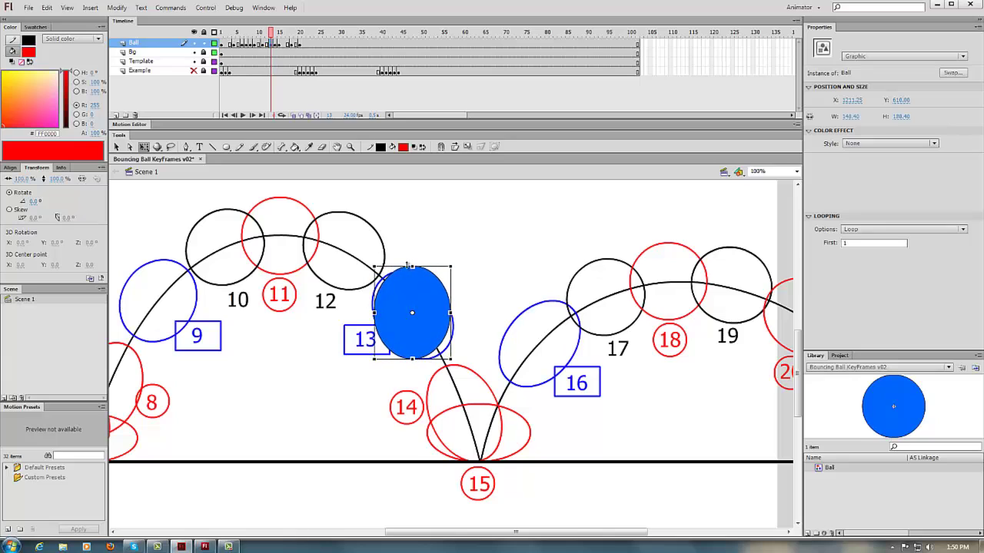
drag(375, 312, 380, 312)
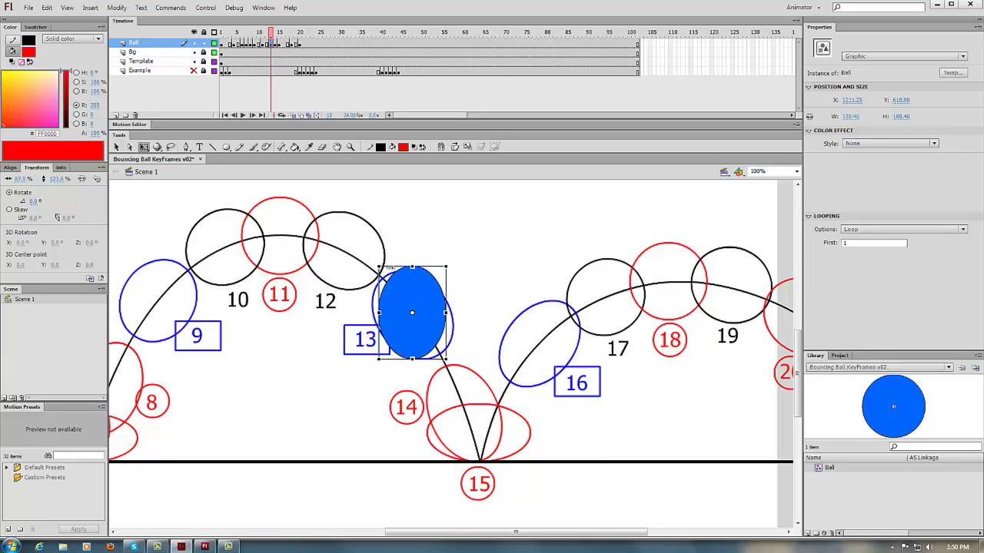
drag(384, 262, 397, 313)
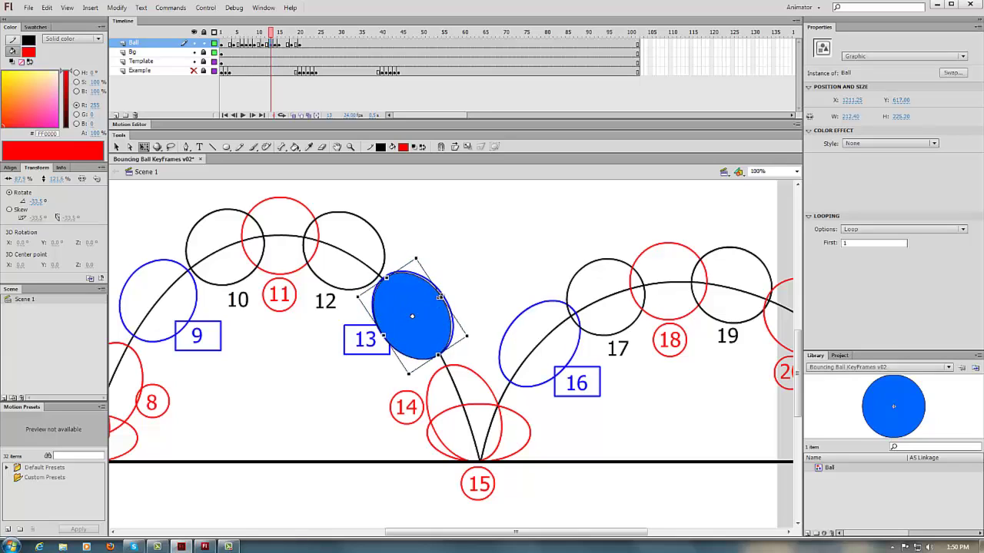
click(456, 333)
- Flip repeatedly between frames 12 and 13 with the Template layer hidden to compare the Ball's poses, and show the layer again
drag(455, 333, 411, 326)
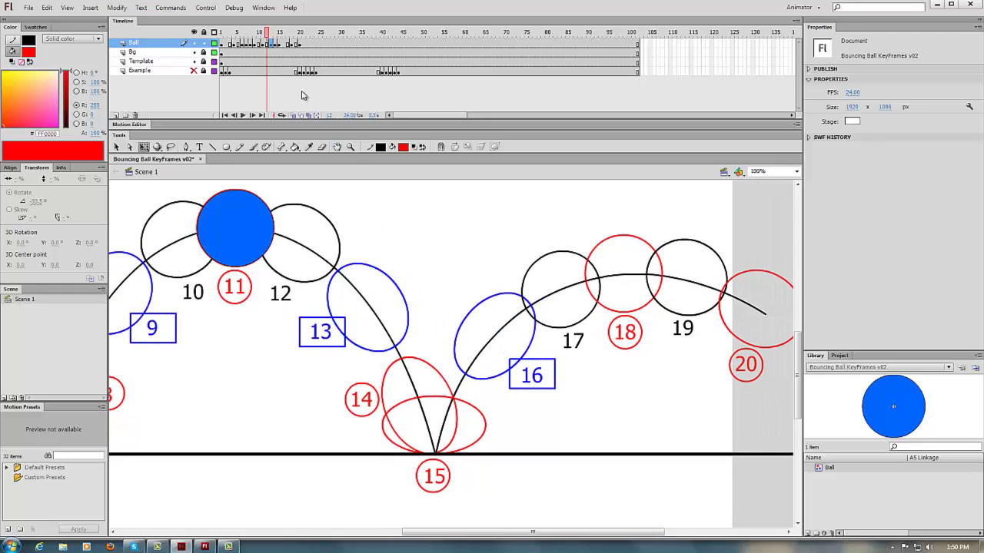
key(period)
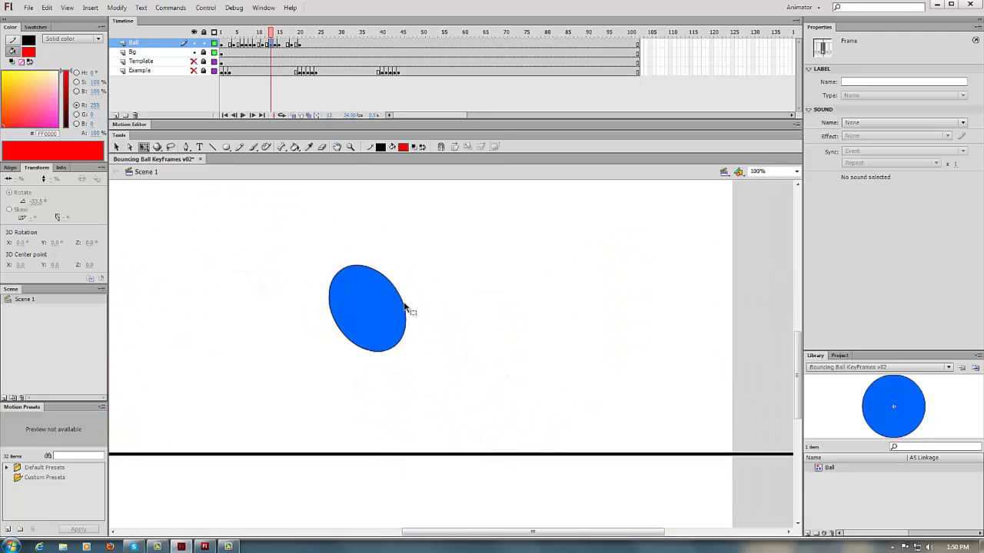
key(comma)
key(period)
key(comma)
key(period)
key(comma)
key(period)
key(comma)
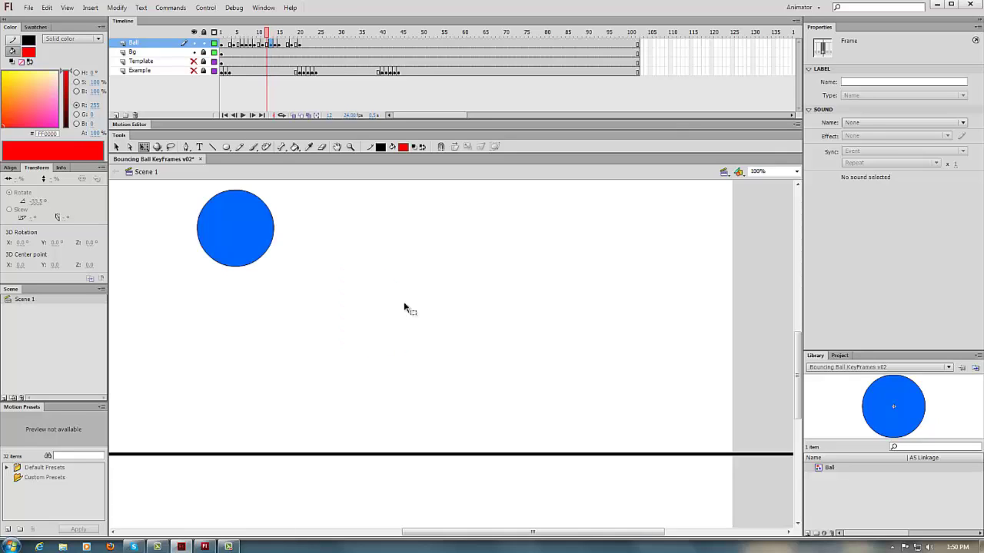
key(period)
key(comma)
key(period)
key(comma)
key(period)
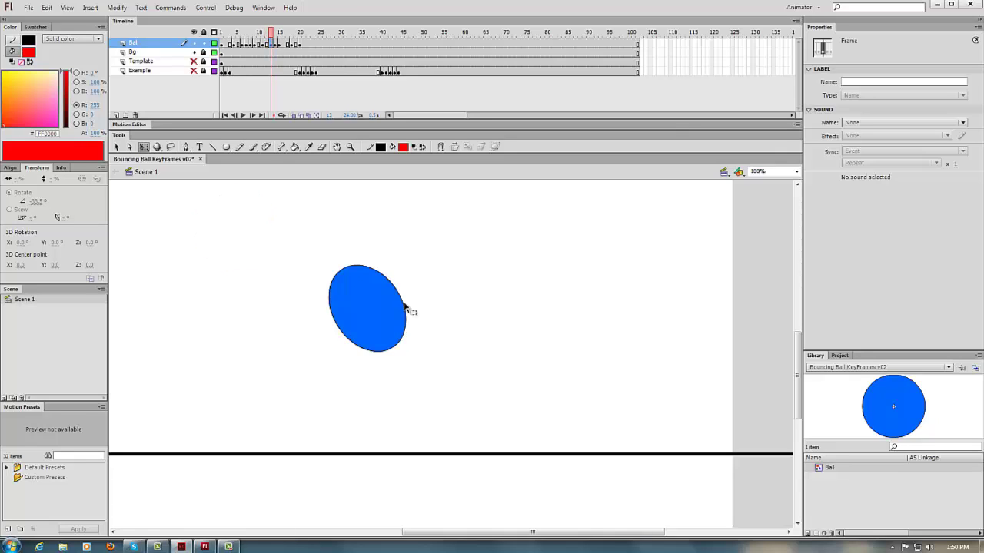
key(comma)
key(period)
key(comma)
key(period)
key(comma)
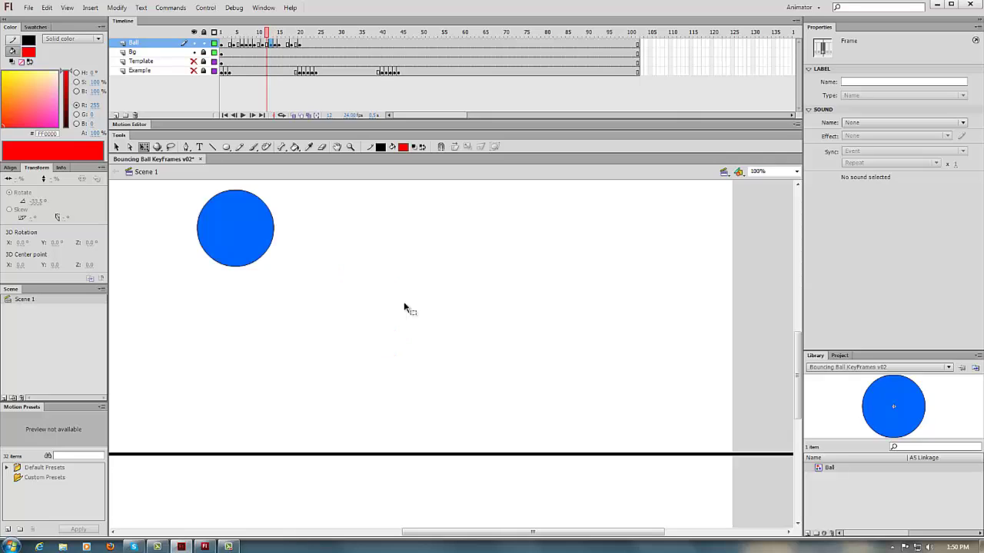
key(period)
key(comma)
key(period)
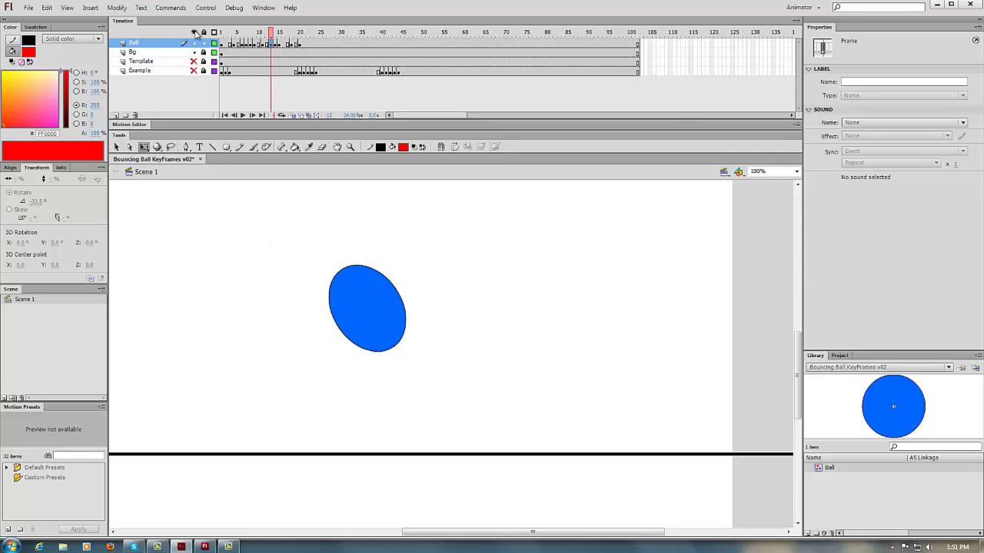
click(193, 61)
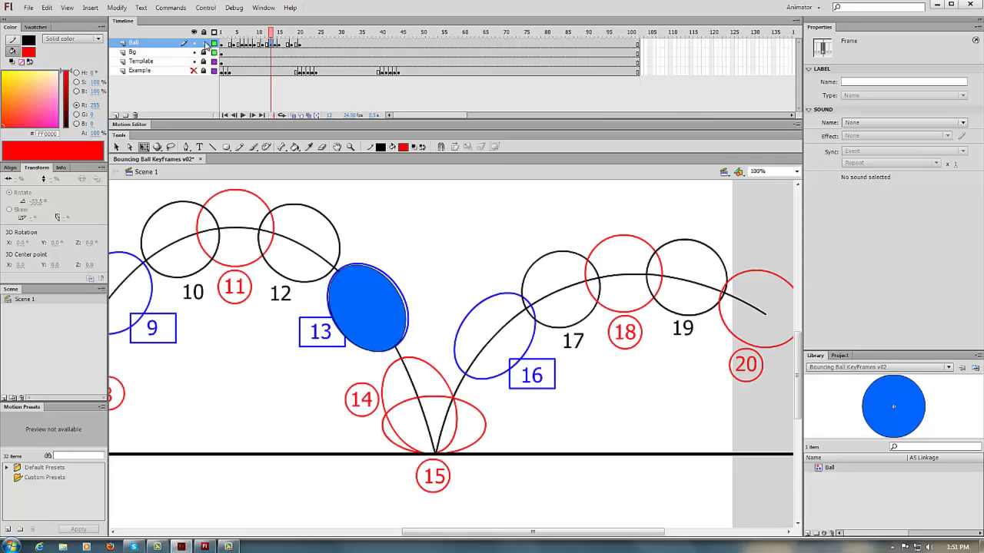
- Insert a keyframe at frame 16 and move the squashed Ball onto the template's blue ellipse 16
click(360, 313)
key(period)
key(period)
key(period)
key(period)
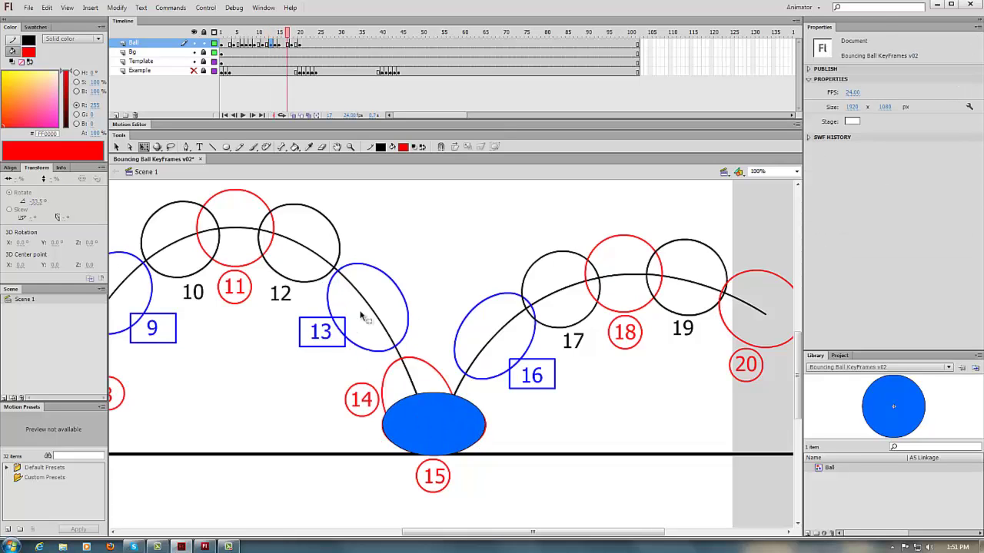
key(period)
key(comma)
key(comma)
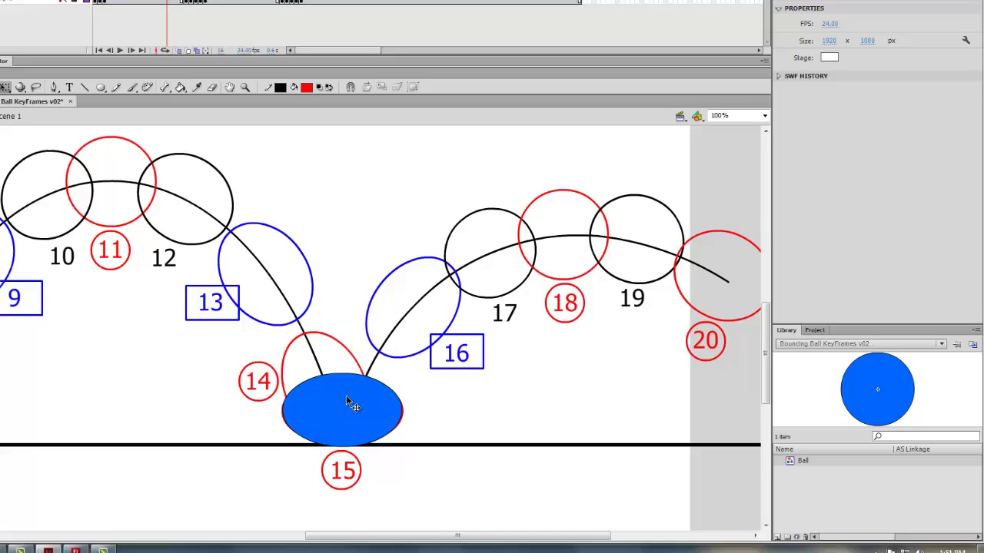
drag(443, 419, 480, 335)
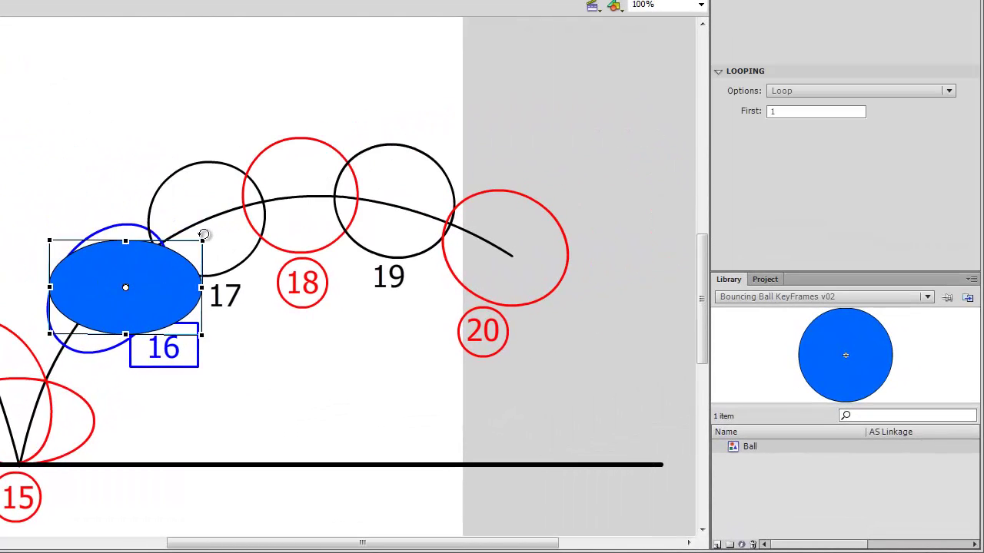
- Rotate the Ball to about −143.2° and resize it in both directions to match ellipse 16, leaving it deselected
drag(204, 228, 145, 237)
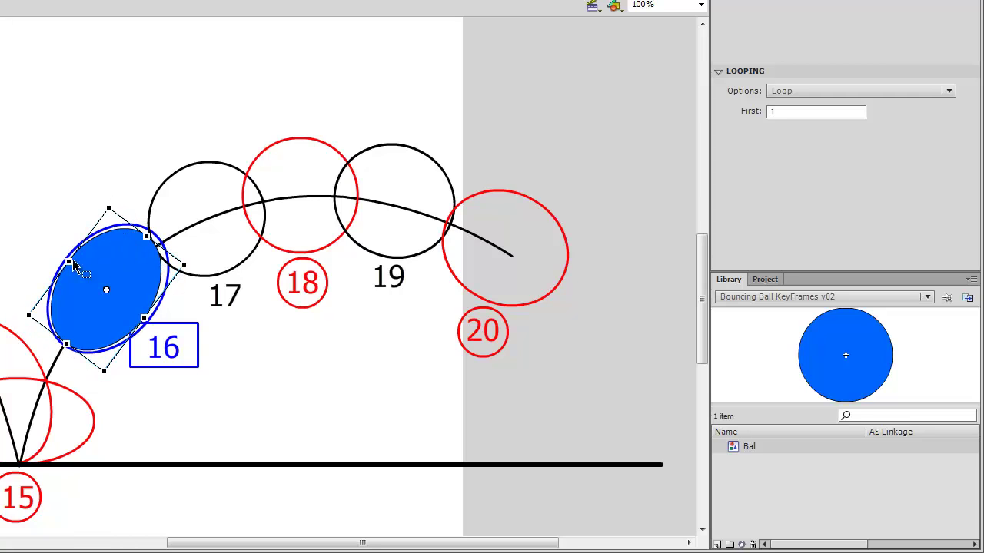
drag(69, 264, 66, 260)
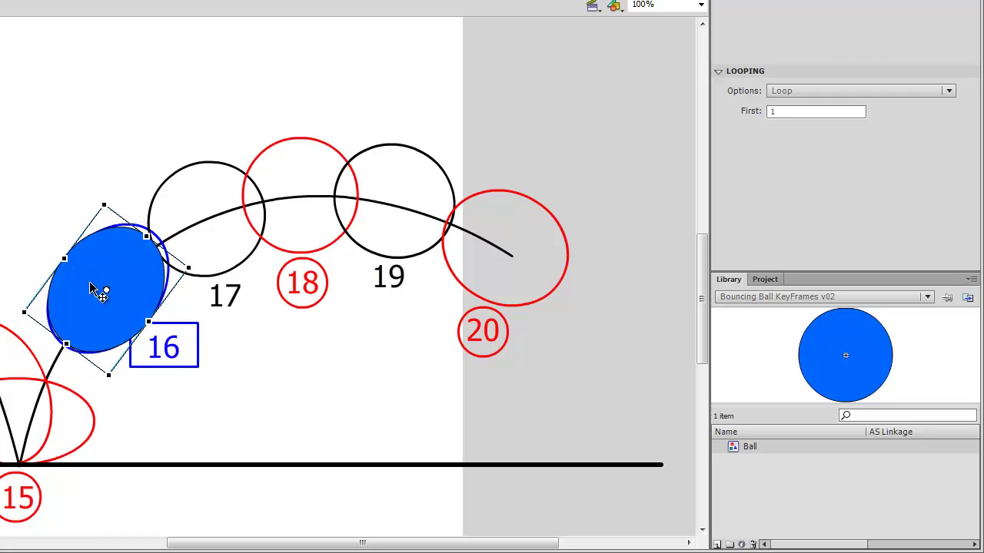
key(.)
key(.)
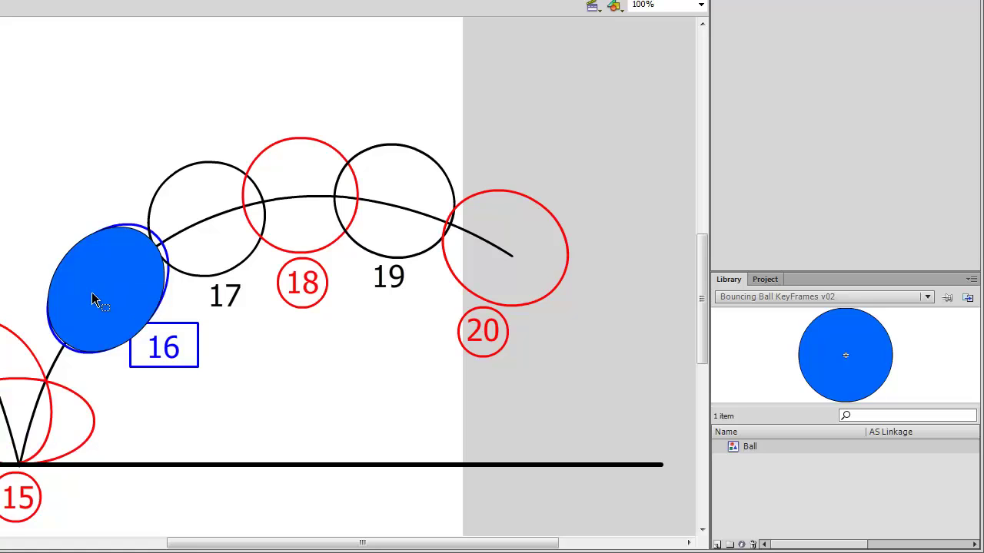
key(.)
click(94, 298)
drag(145, 240, 147, 236)
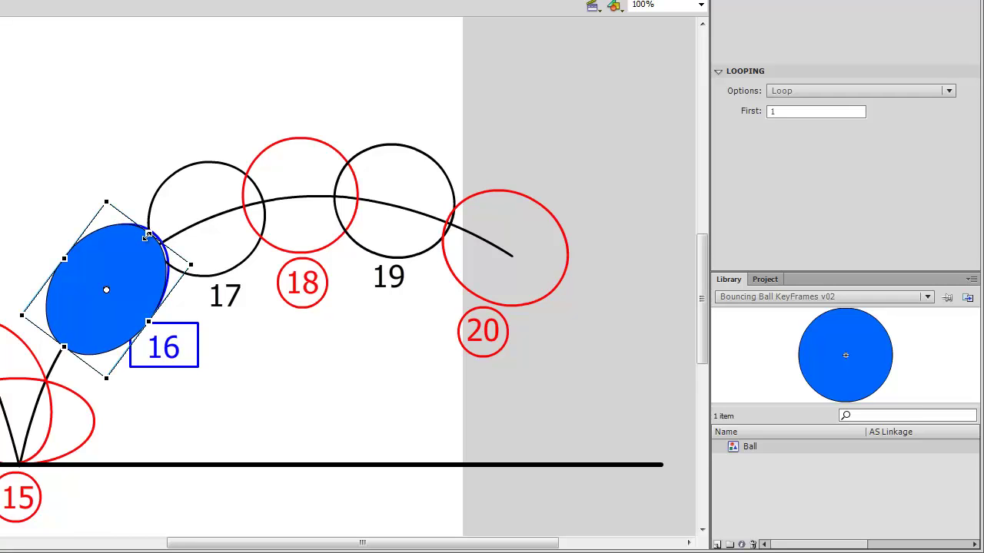
key(.)
drag(144, 133, 93, 181)
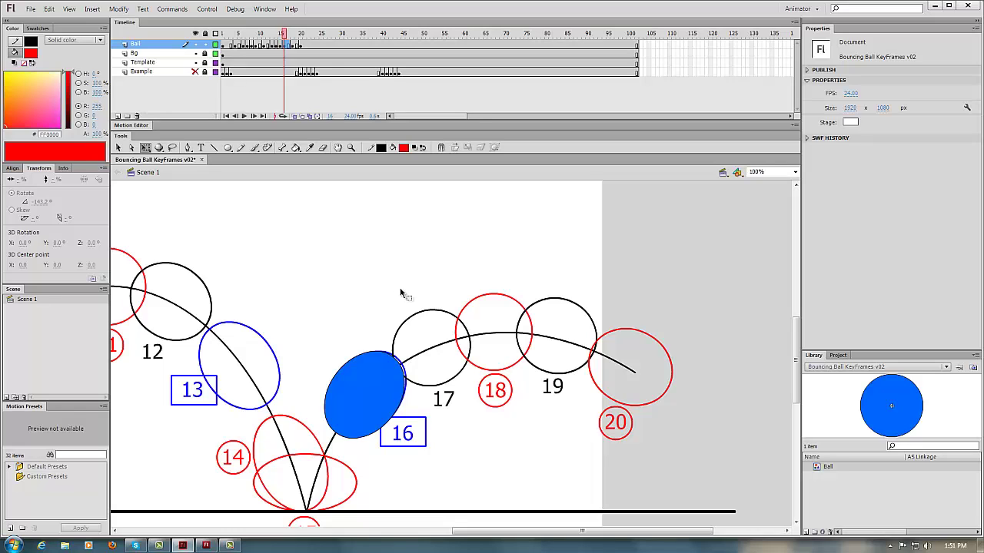
- Step through the remaining poses, play the animation from frame 1 with the Template layer hidden, and return to frame 1 with the template shown
key(period)
key(period)
key(period)
key(period)
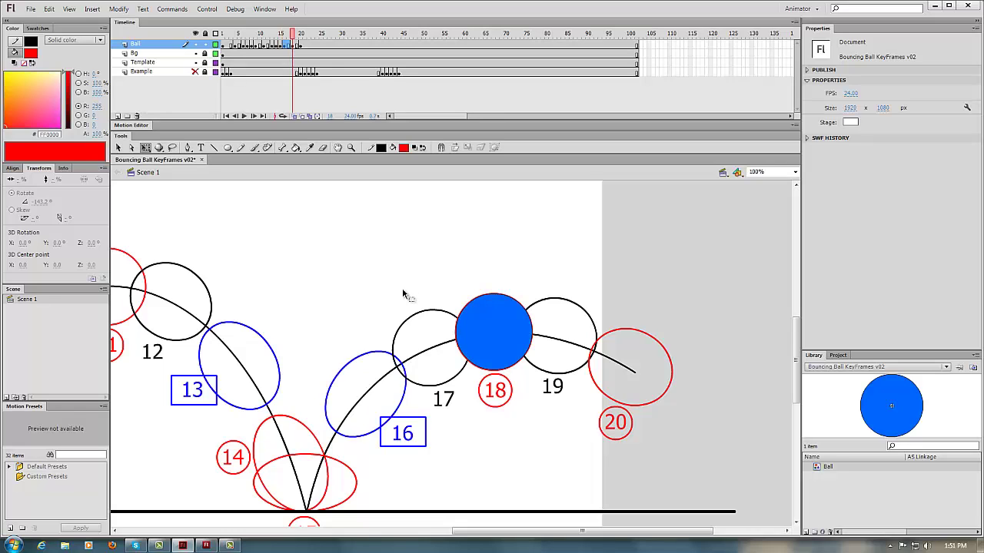
key(ctrl+minus)
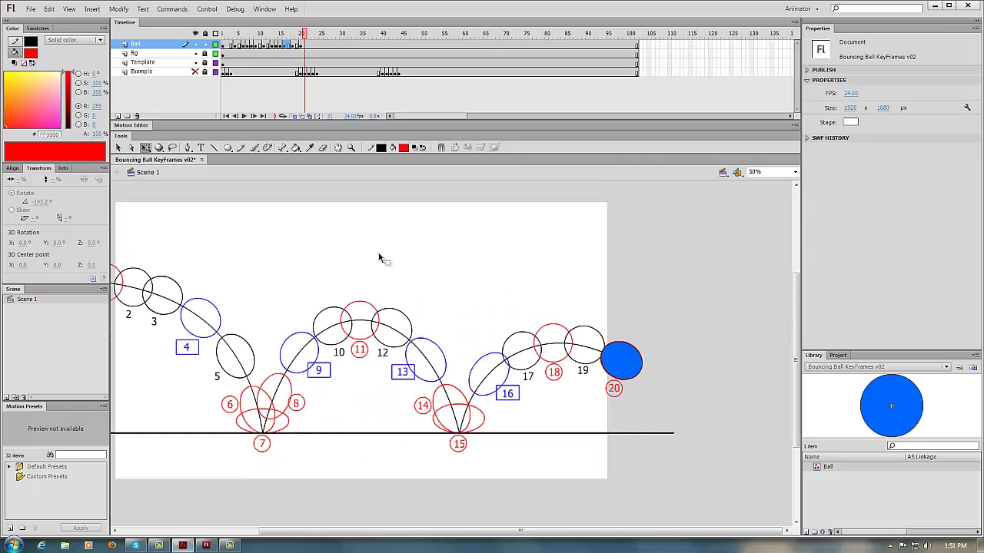
drag(305, 34, 208, 40)
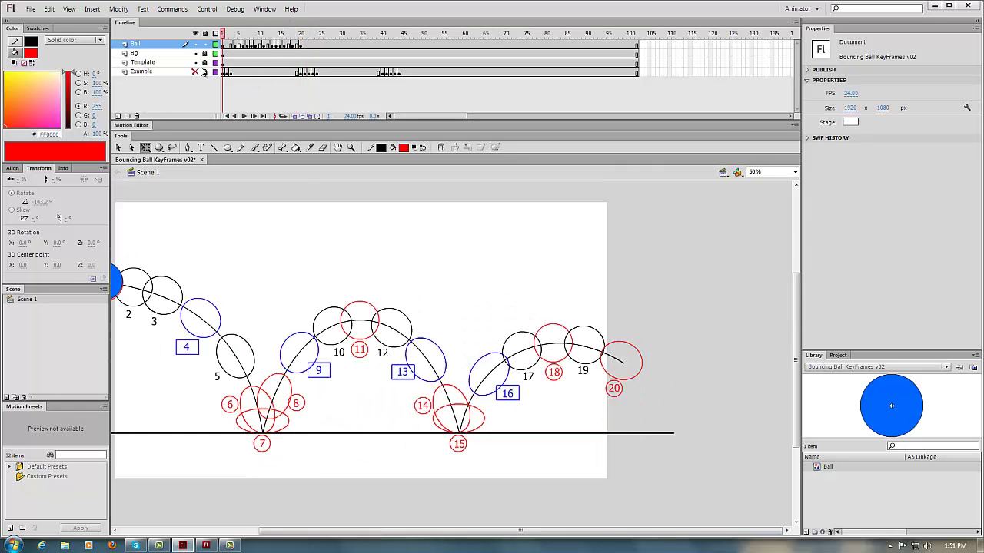
click(195, 62)
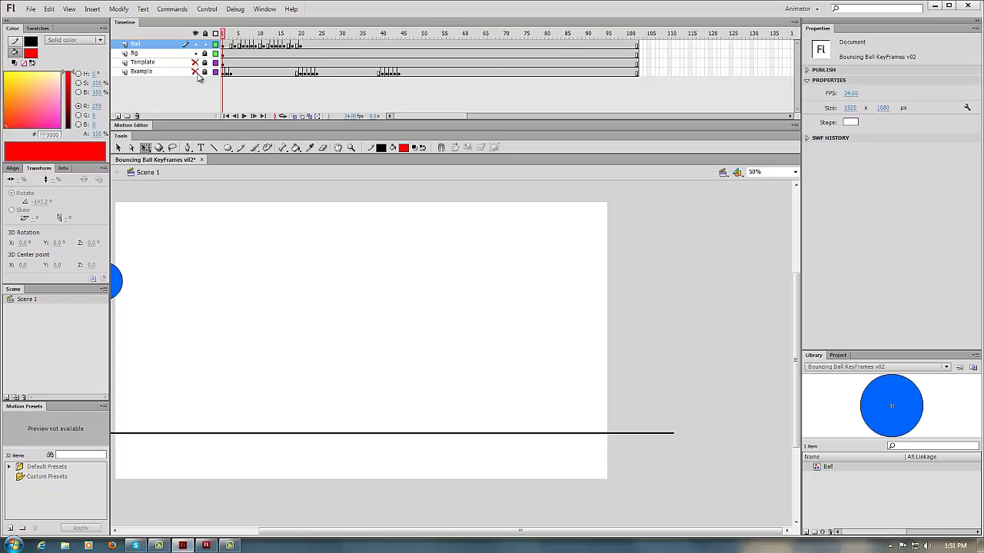
key(Return)
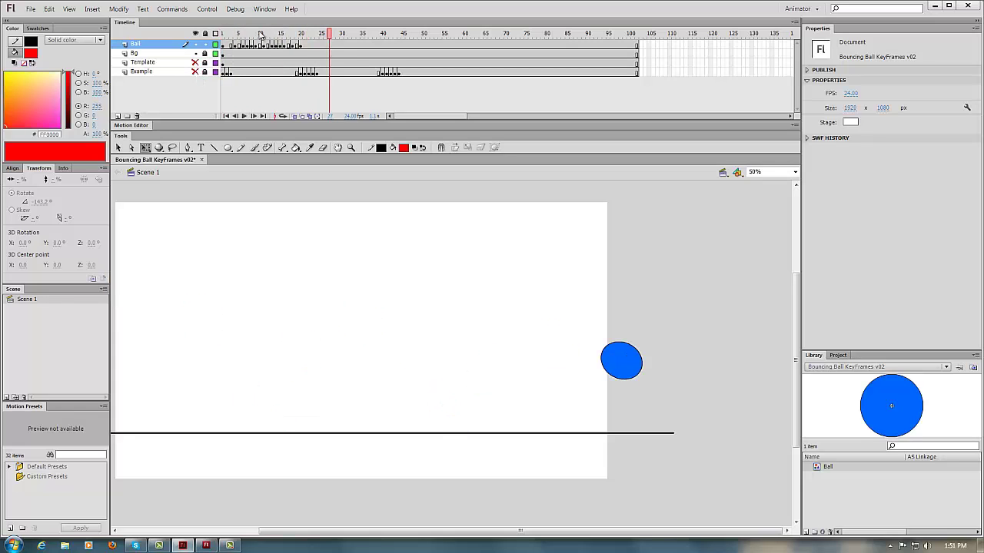
click(230, 34)
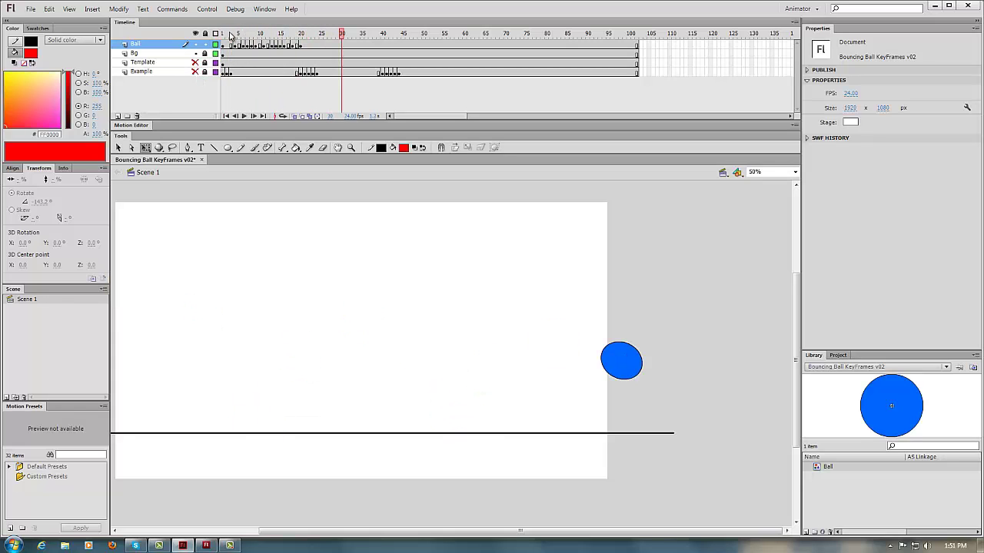
click(222, 34)
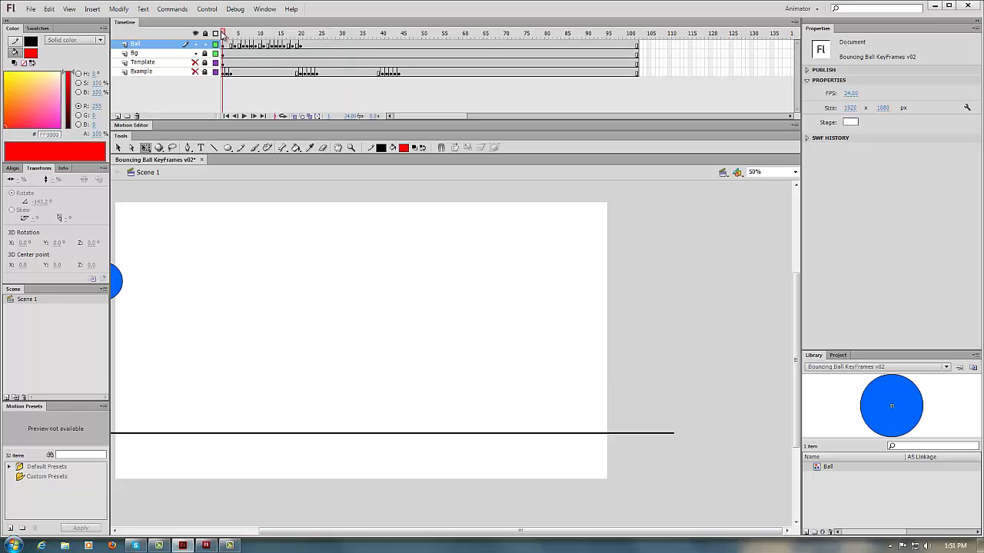
click(195, 63)
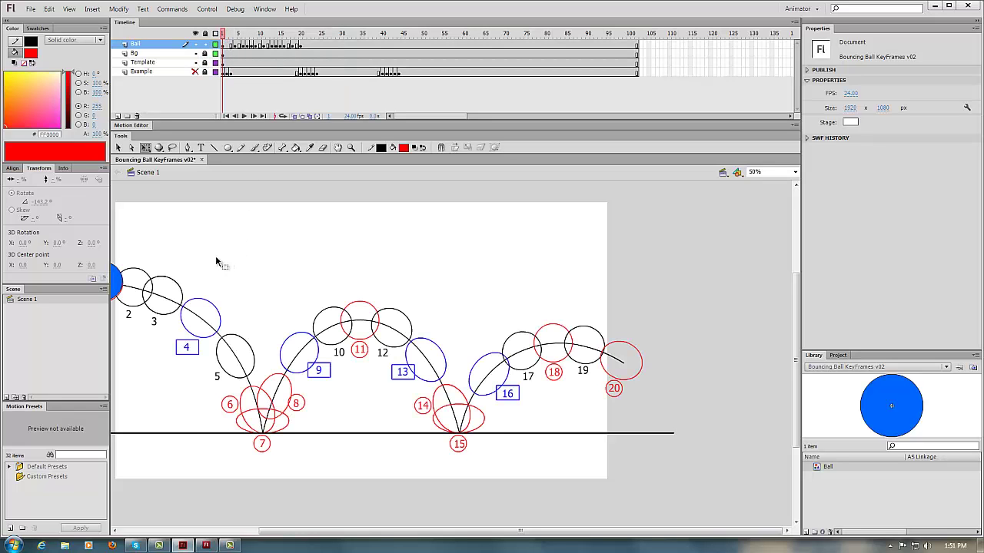
- Insert a keyframe at frame 2 and move the Ball onto circle 2 at about X 70.05, Y 330.05
drag(173, 286, 291, 299)
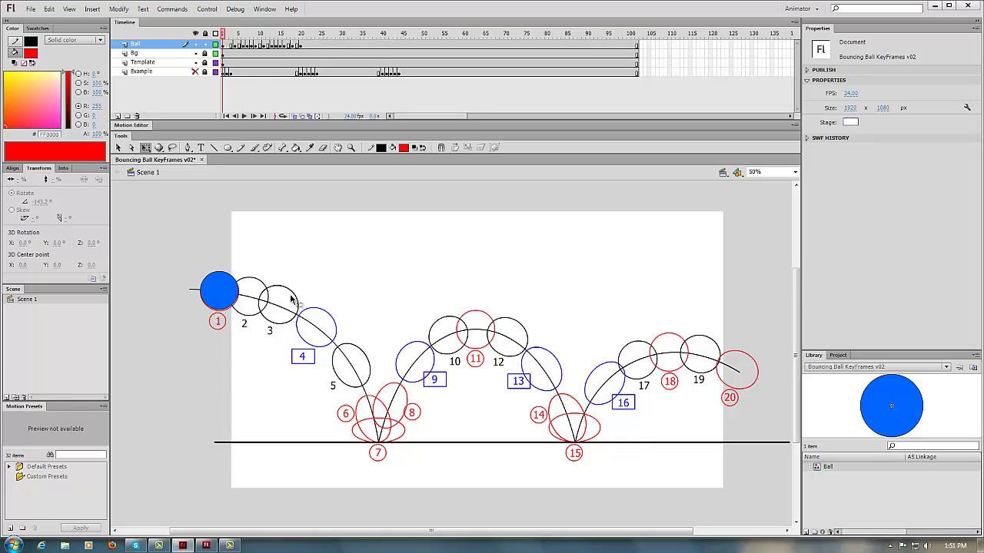
key(ctrl+equal)
key(ctrl+minus)
drag(243, 310, 286, 315)
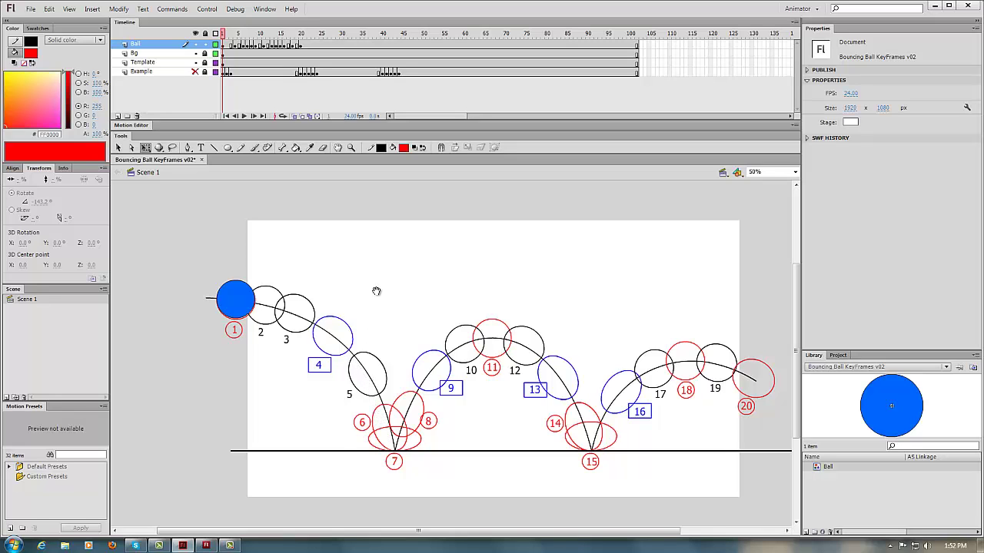
drag(376, 291, 329, 292)
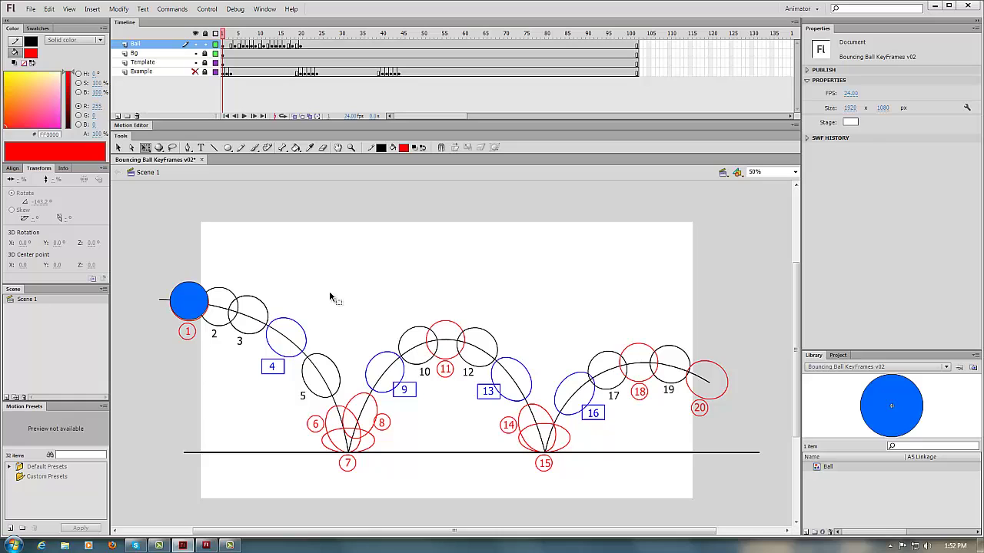
key(period)
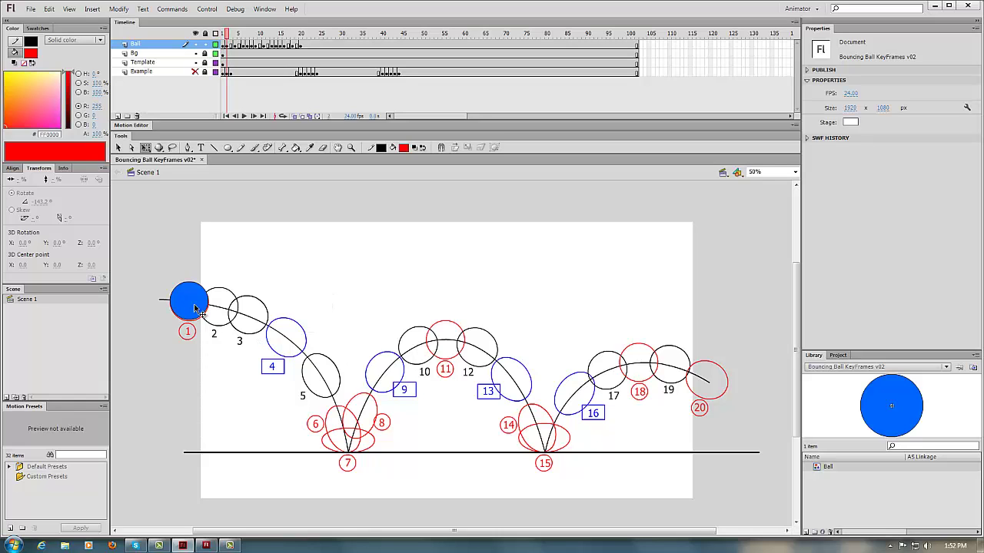
drag(187, 307, 218, 315)
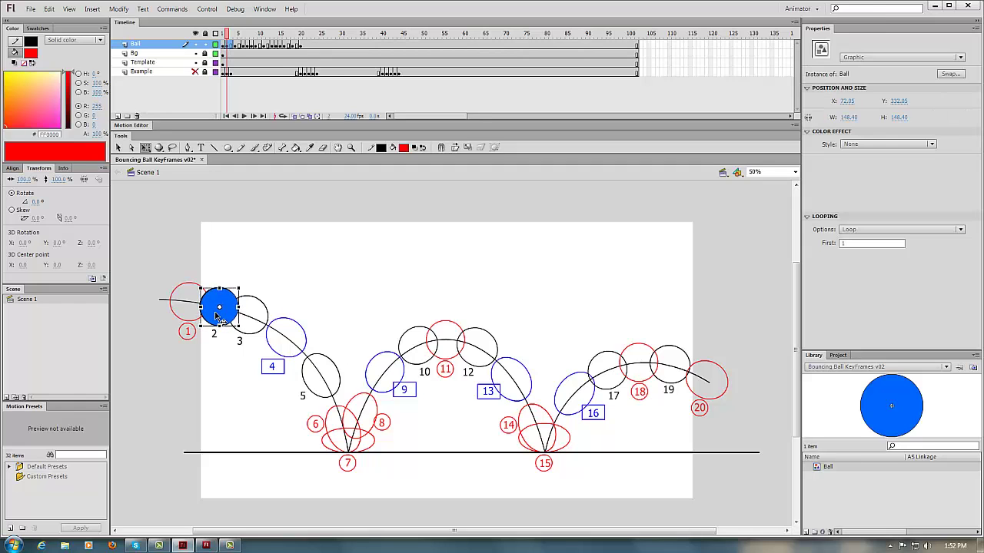
key(Left)
key(Left)
key(Up)
key(Up)
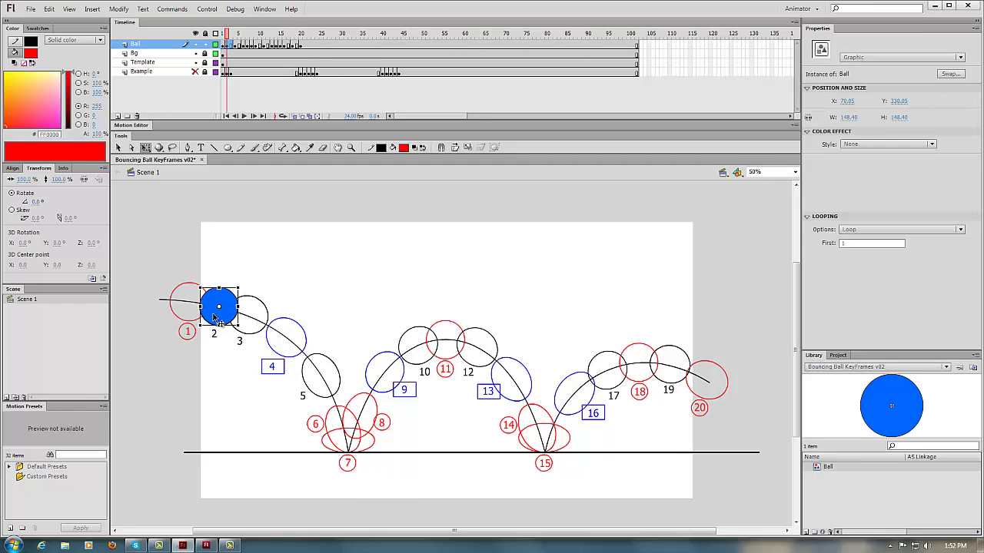
- Insert a keyframe at frame 3 and move the Ball onto circle 3 at about X 183.10, Y 367.05
key(ctrl+equal)
key(period)
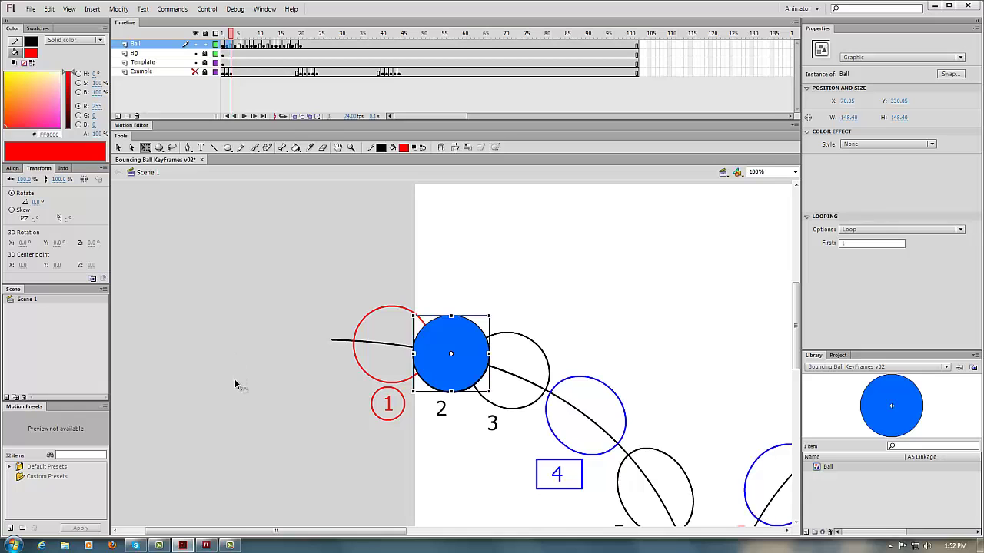
drag(427, 442, 300, 380)
drag(338, 311, 392, 309)
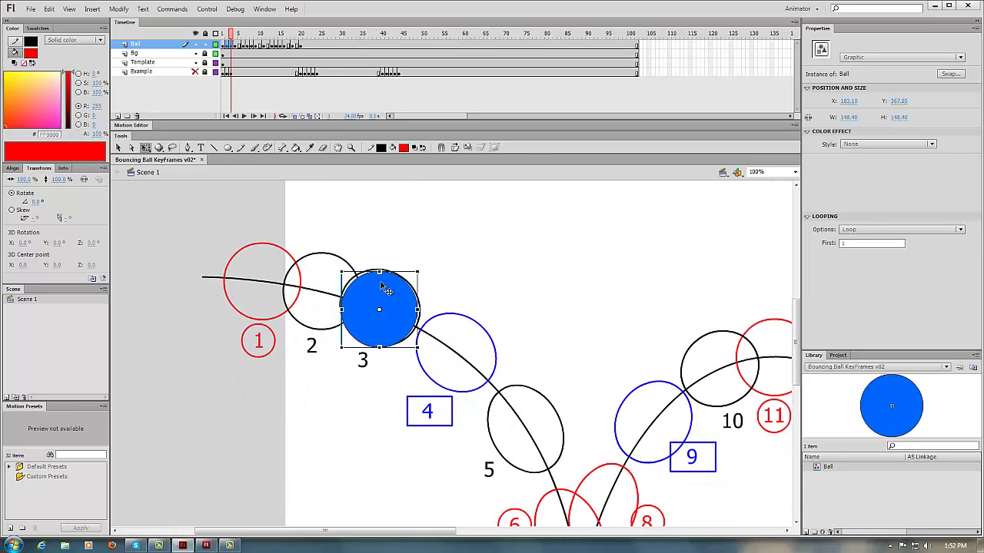
- Scale the frame 3 Ball to about 96.0% by 106.7%, rotate it to about −56.2° and align it at about X 184.10, Y 365.05
drag(379, 271, 379, 269)
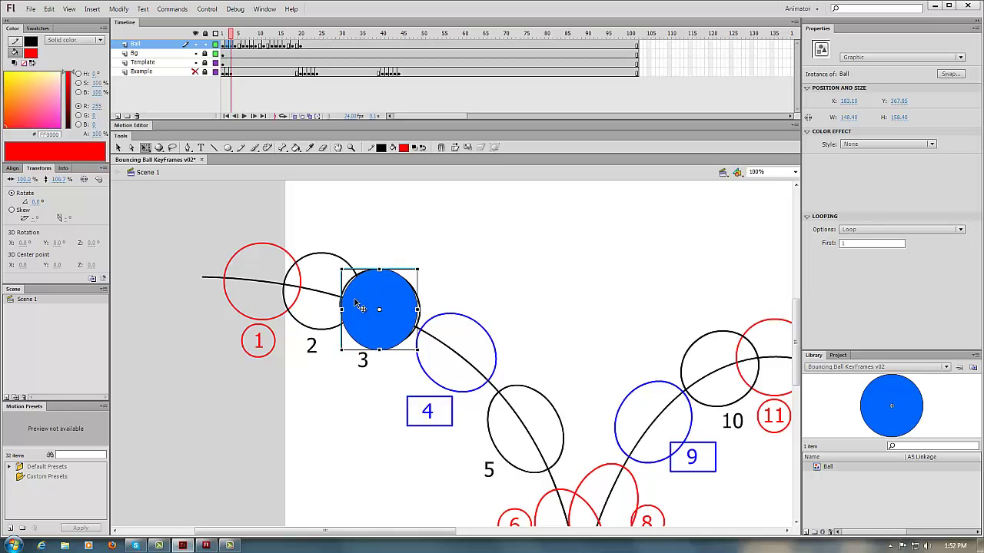
drag(341, 307, 343, 308)
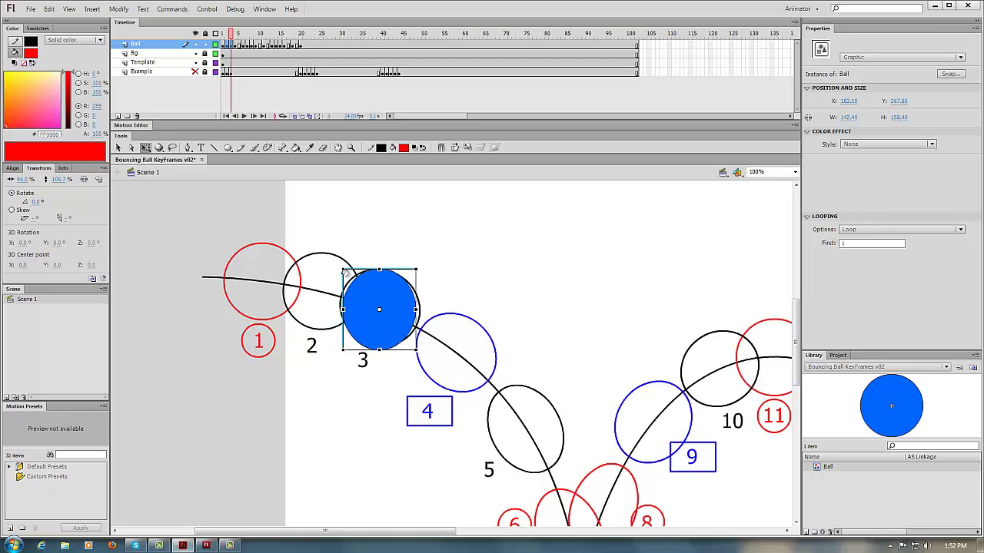
drag(347, 261, 303, 319)
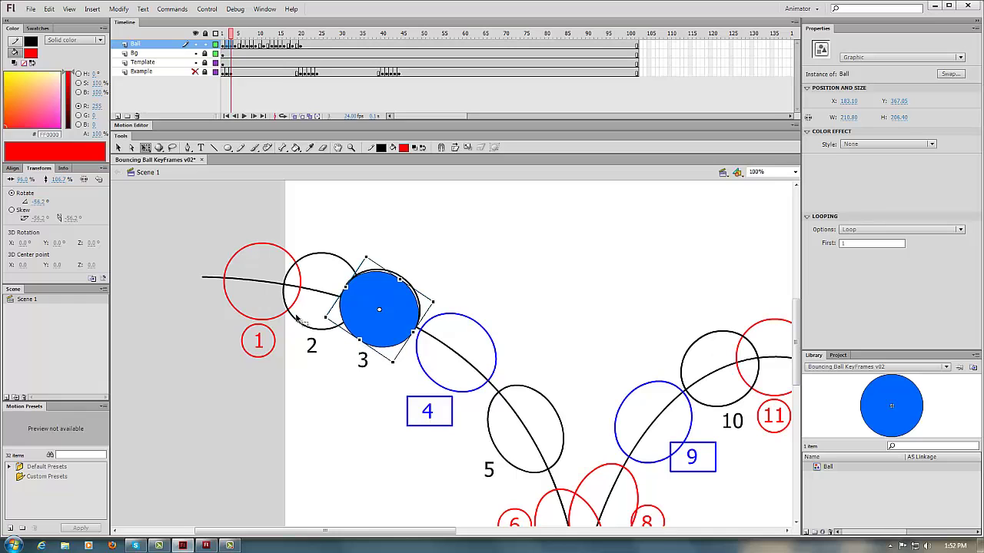
key(Up)
key(Up)
key(Up)
key(Up)
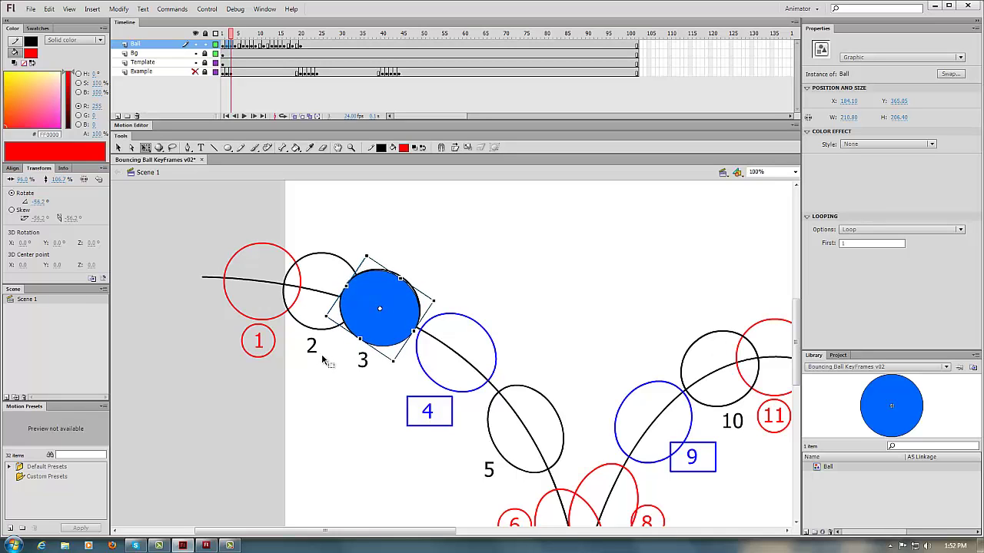
key(Right)
click(361, 406)
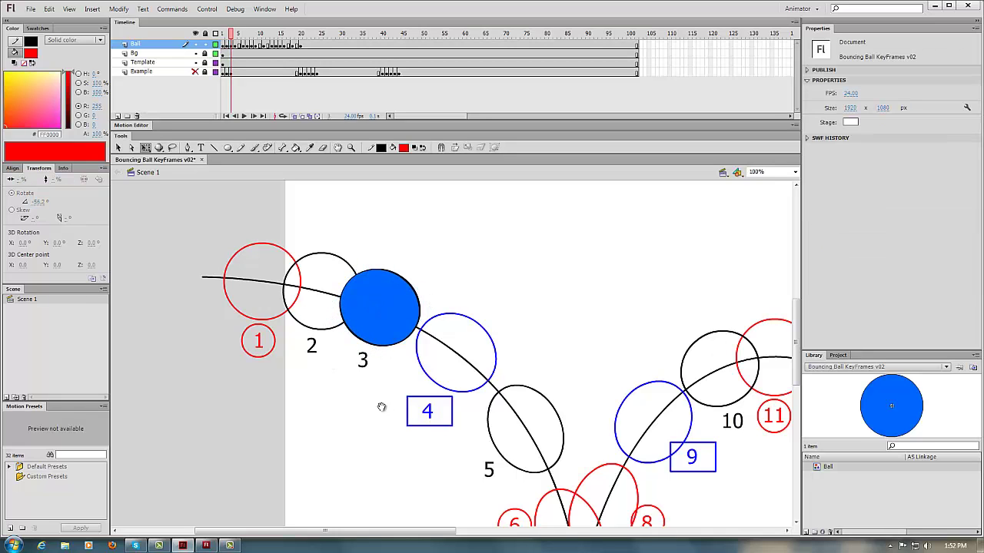
- Compare the Ball's poses across frames 3 to 5, checking its scale and rotation at ellipse 4
drag(380, 406, 278, 360)
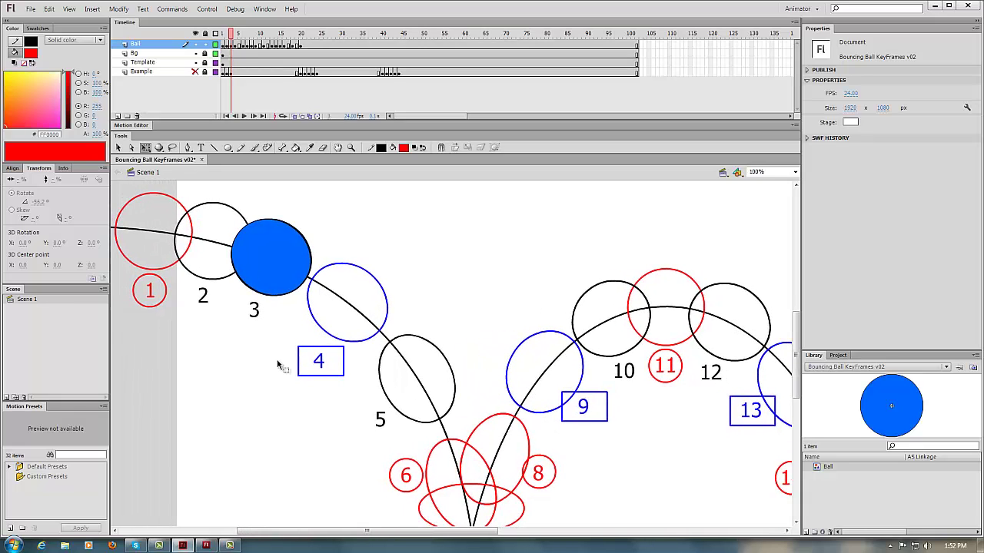
key(period)
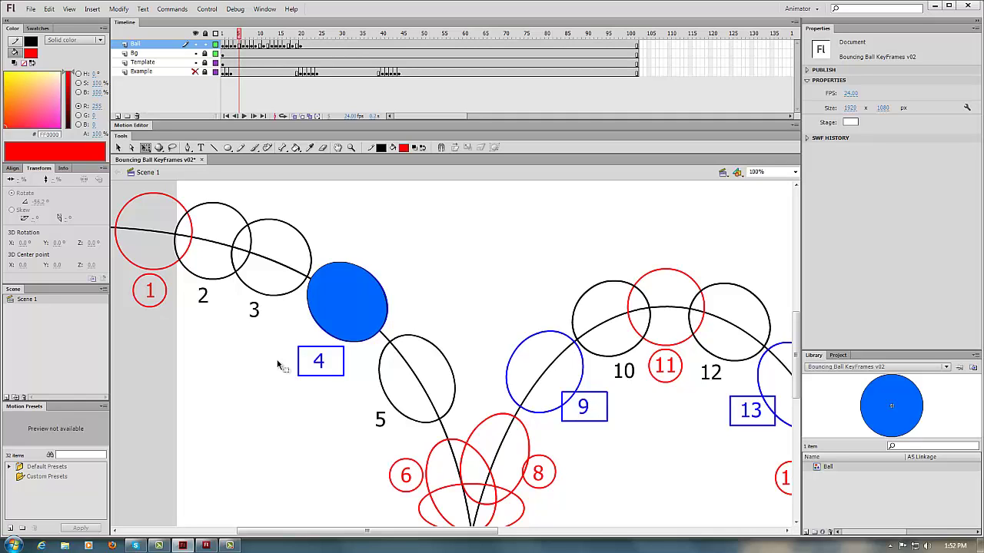
click(342, 298)
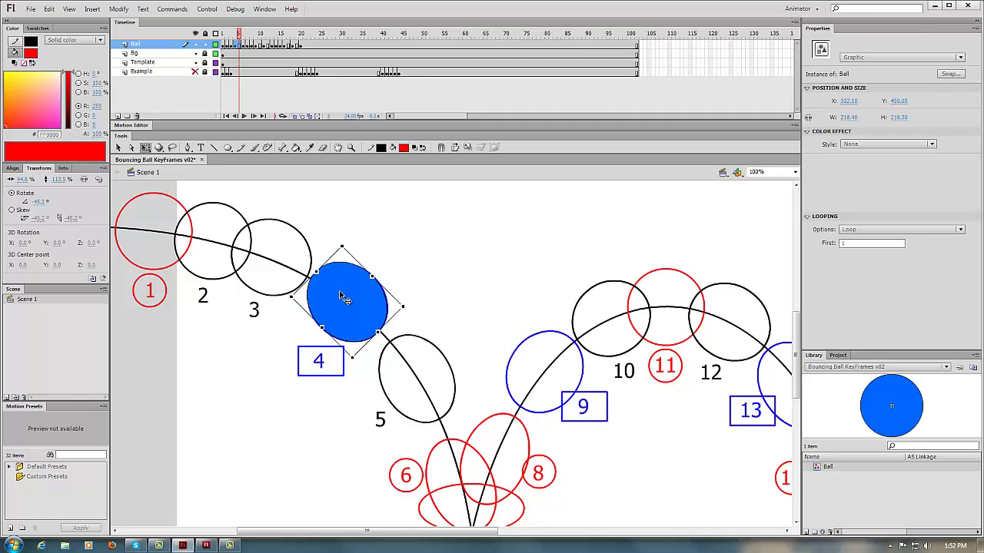
key(comma)
key(Escape)
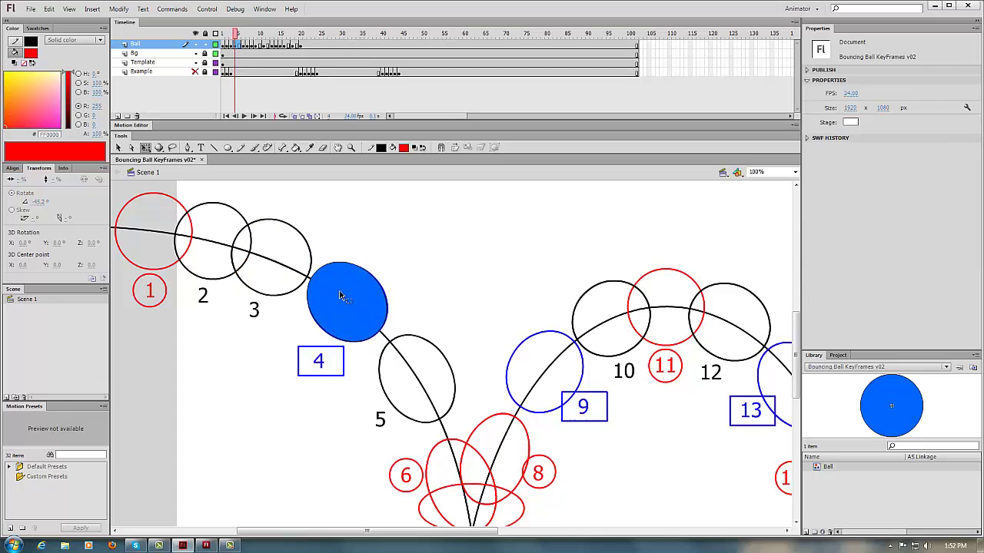
key(period)
click(342, 296)
drag(352, 307, 359, 350)
key(comma)
key(comma)
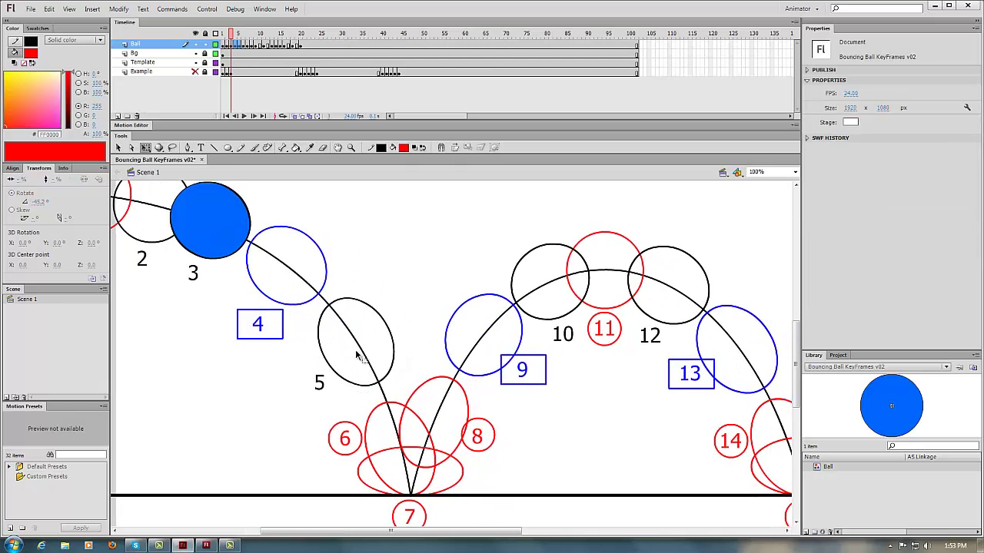
- Keyframe the Ball at frame 5 and fit it to ellipse 5, stretched to about 126.5% in height and rotated to about −32.2°
key(period)
key(period)
click(353, 331)
drag(353, 278, 332, 299)
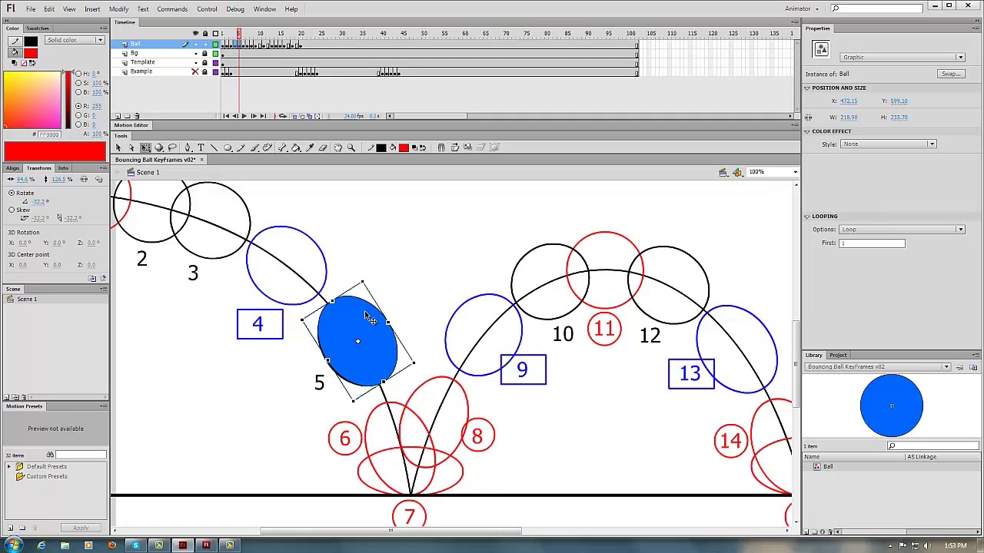
drag(390, 323, 383, 339)
key(comma)
key(period)
key(period)
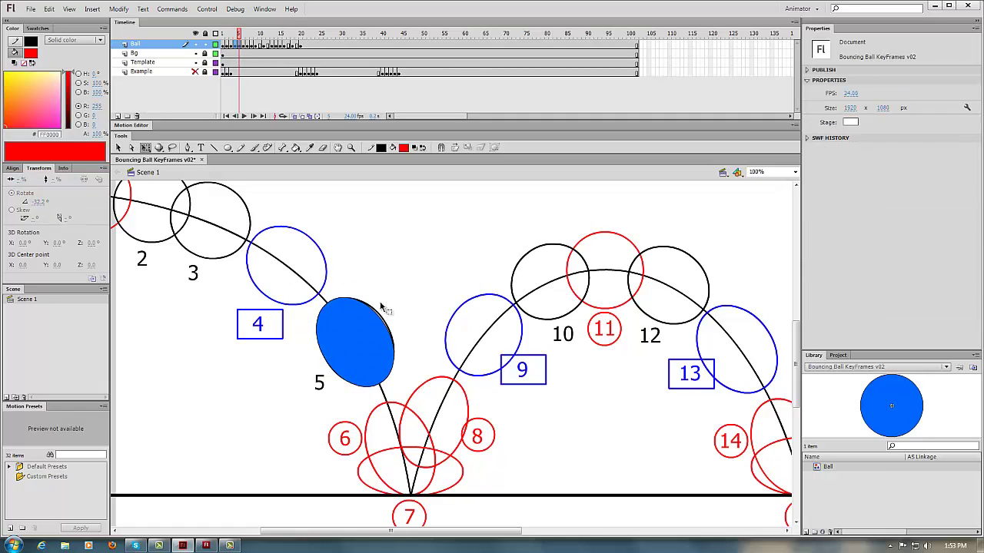
- Insert a keyframe at frame 10 and fit the Ball to circle 10, rotated to about 55.4° at about X 845.30, Y 485.95
key(period)
key(period)
key(period)
key(period)
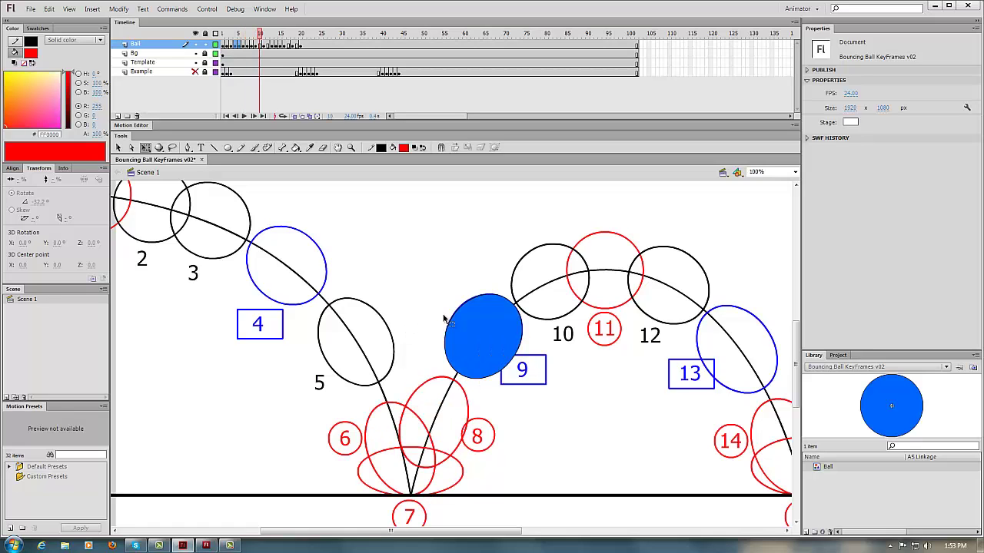
drag(477, 268, 417, 291)
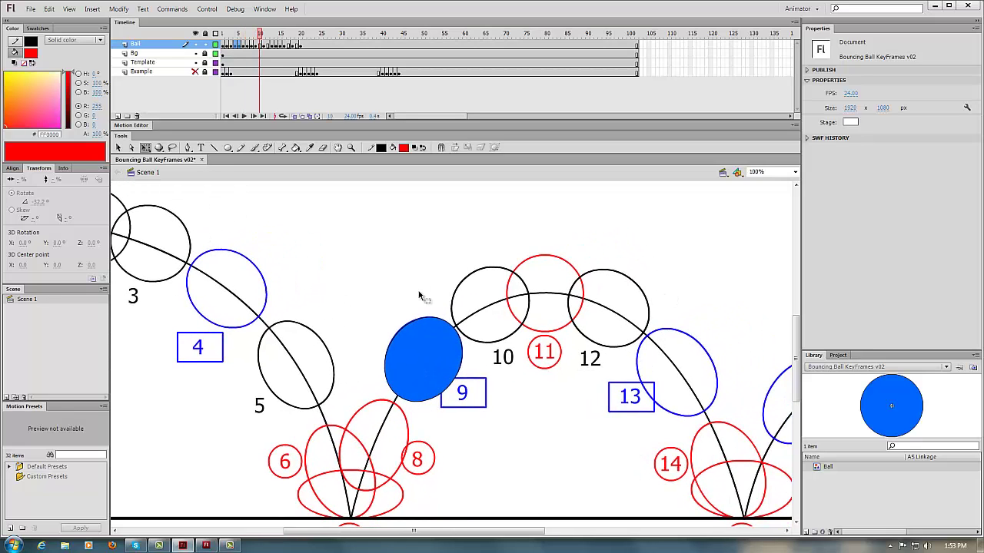
drag(415, 350, 437, 350)
drag(433, 284, 415, 316)
key(comma)
key(period)
key(period)
key(comma)
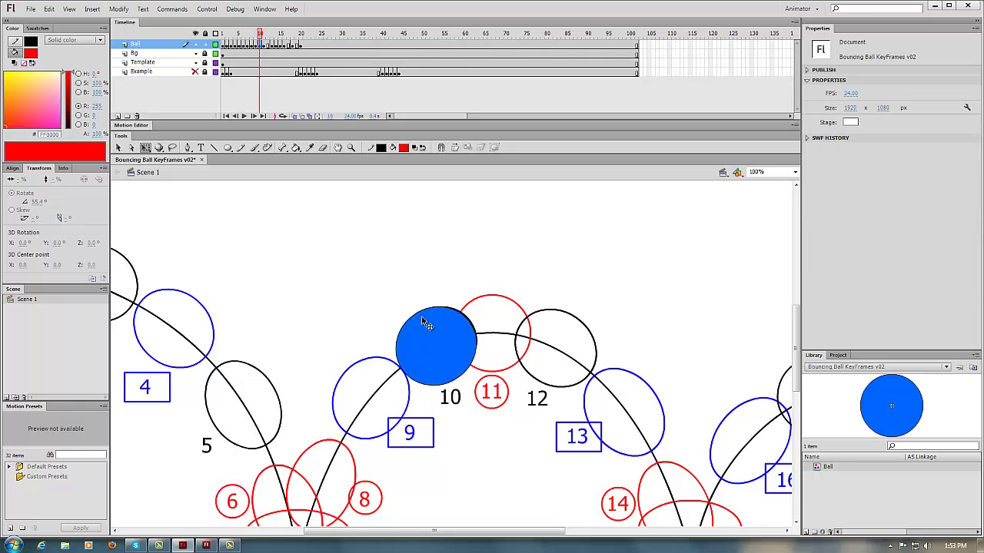
- Flip between frames 10 and 11 with the Template layer hidden to compare the Ball's size, ending with the template shown again
key(period)
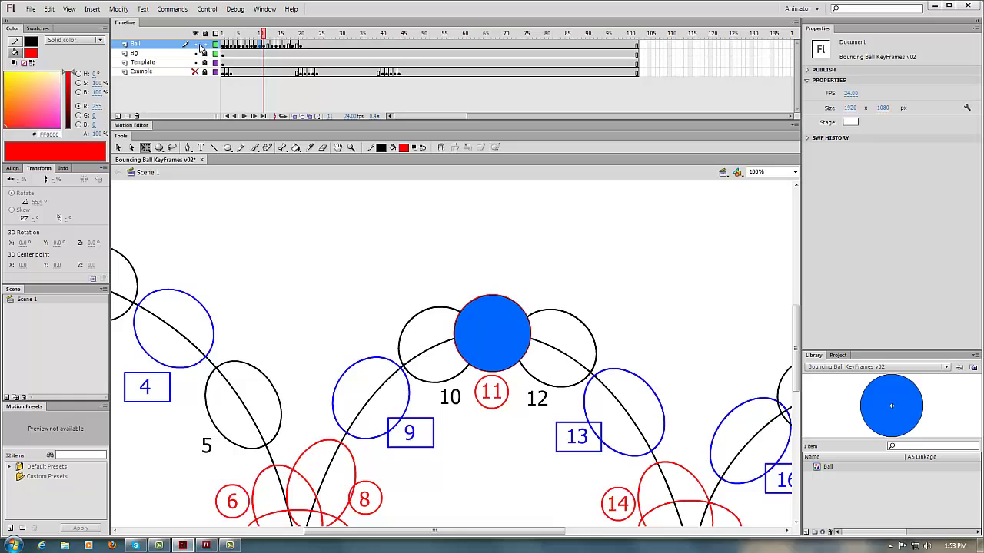
key(comma)
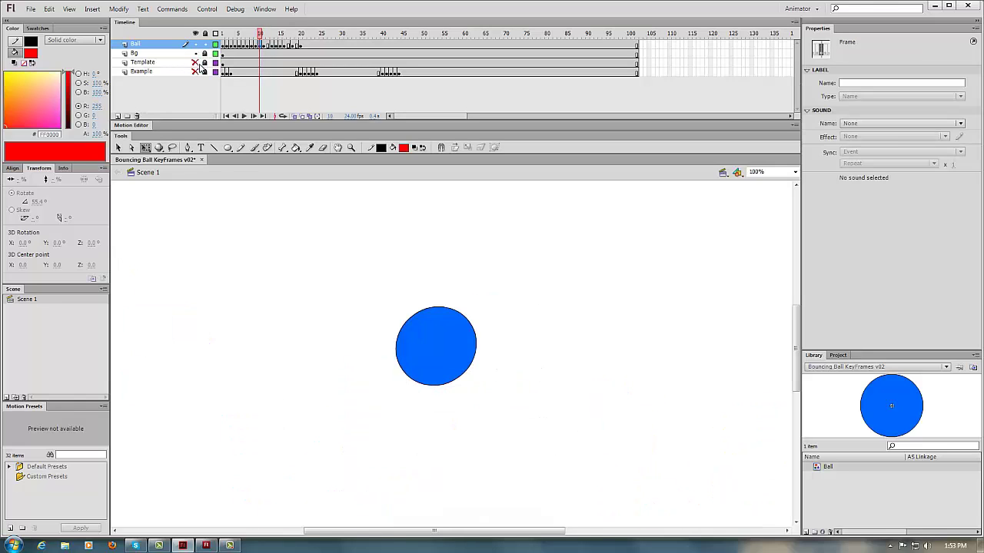
key(period)
key(comma)
key(period)
key(comma)
click(438, 338)
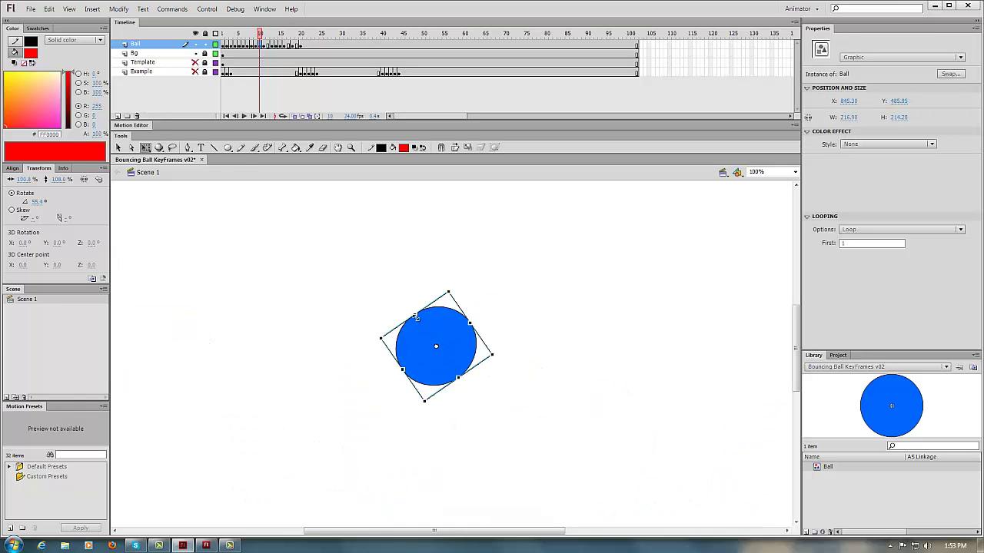
key(period)
key(comma)
key(period)
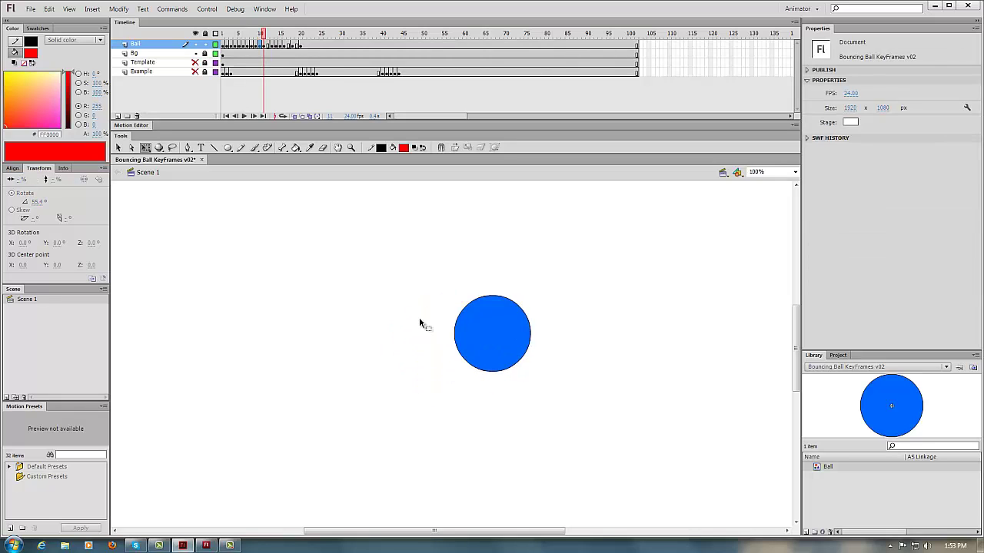
key(comma)
key(period)
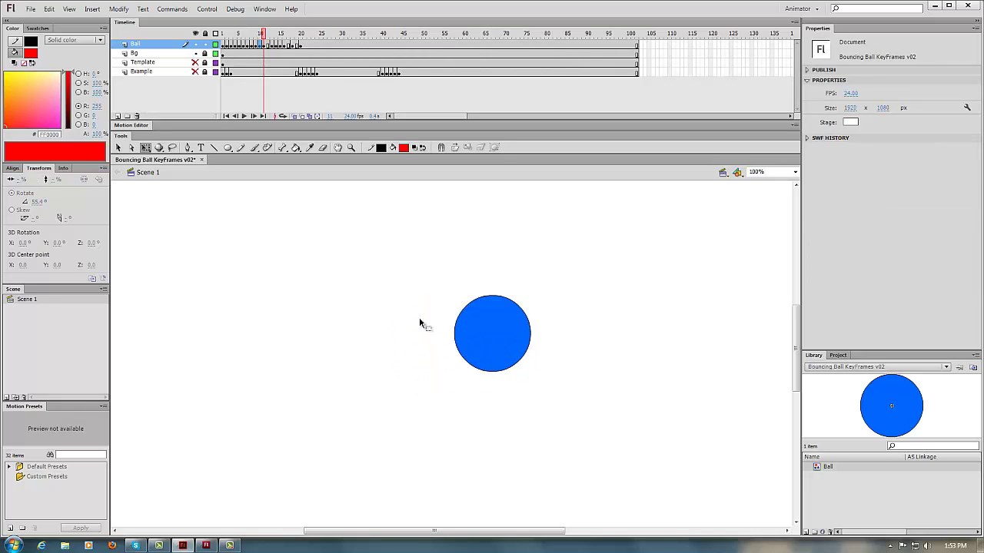
click(196, 63)
- Keyframe the Ball on circle 12 at frame 12, scaled to about 93.3% by 112.1% and rotated to about −51.0°
key(period)
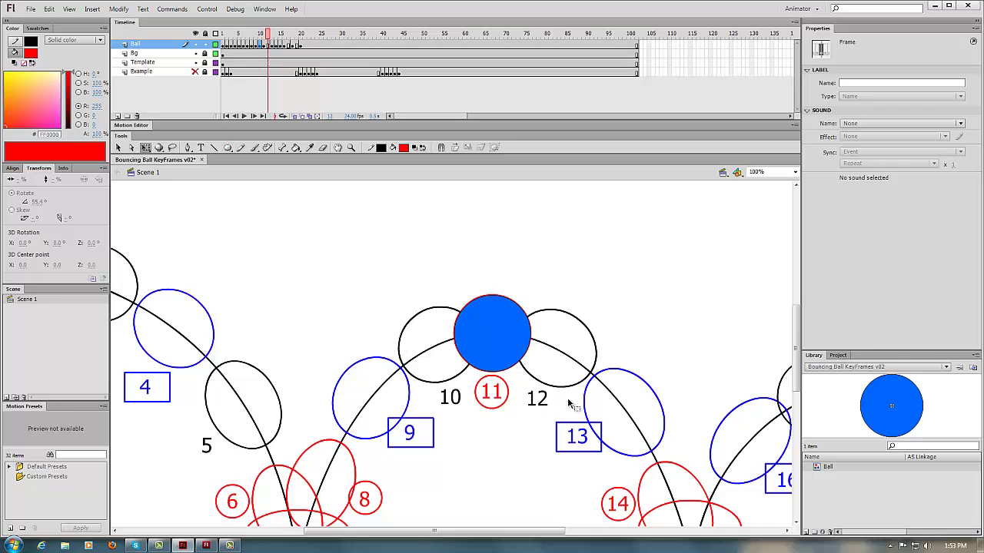
drag(566, 402, 461, 382)
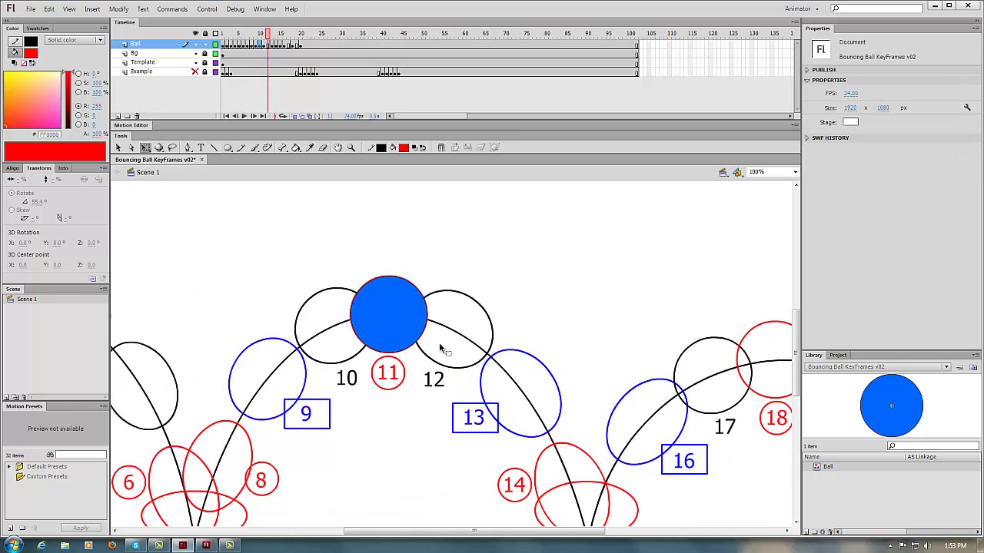
drag(387, 315, 450, 331)
drag(452, 291, 452, 286)
drag(488, 329, 484, 328)
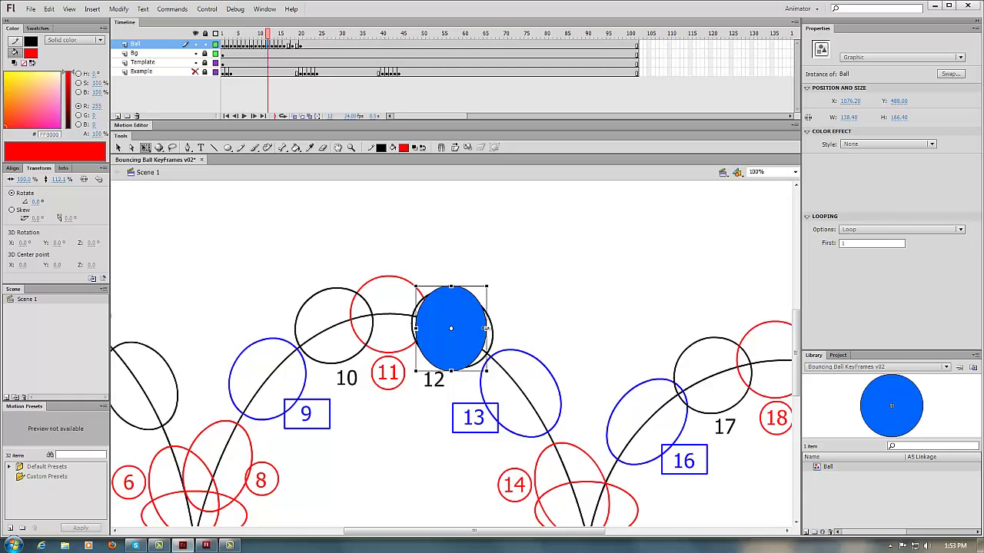
drag(491, 276, 444, 271)
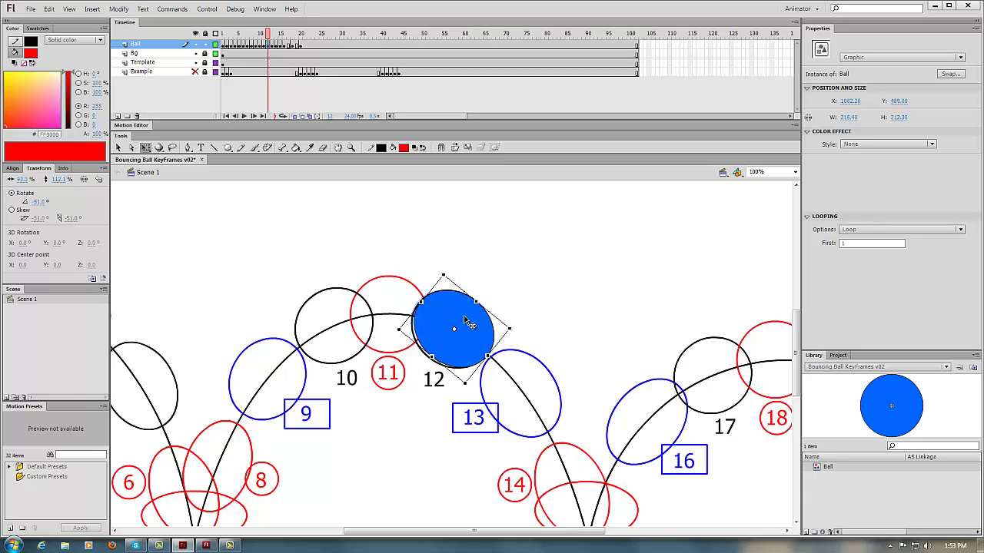
- Insert a keyframe at frame 17 and fit the Ball to circle 17, scaled to about 97.9% by 114.1% and rotated to about −126.0°
key(.)
key(.)
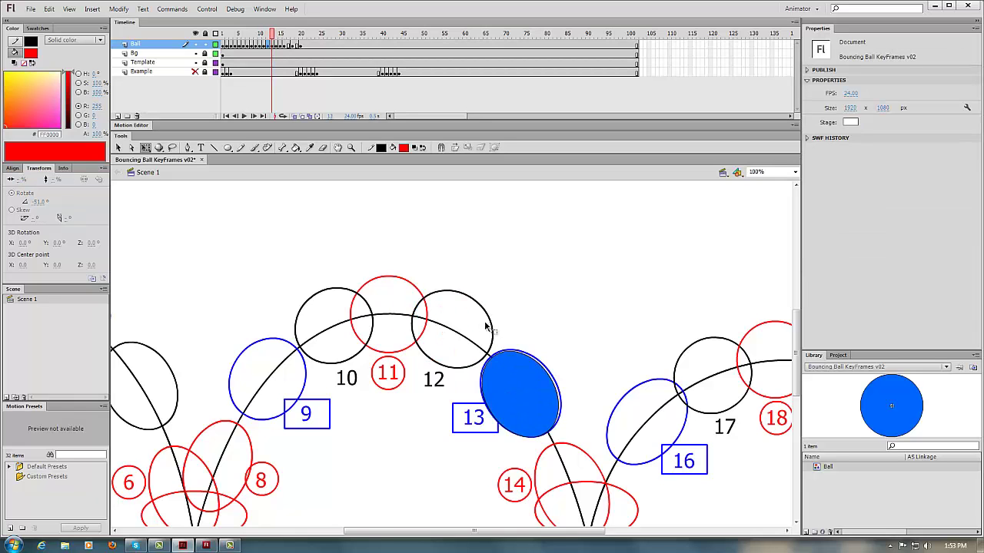
scroll(492, 330, down, 2)
scroll(491, 331, right, 3)
key(.)
key(.)
key(.)
key(.)
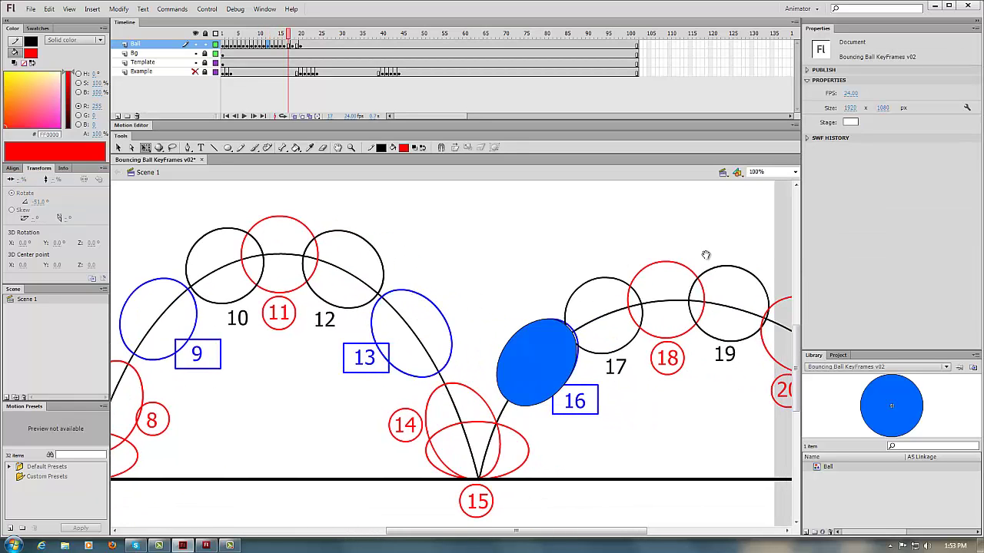
drag(701, 267, 581, 329)
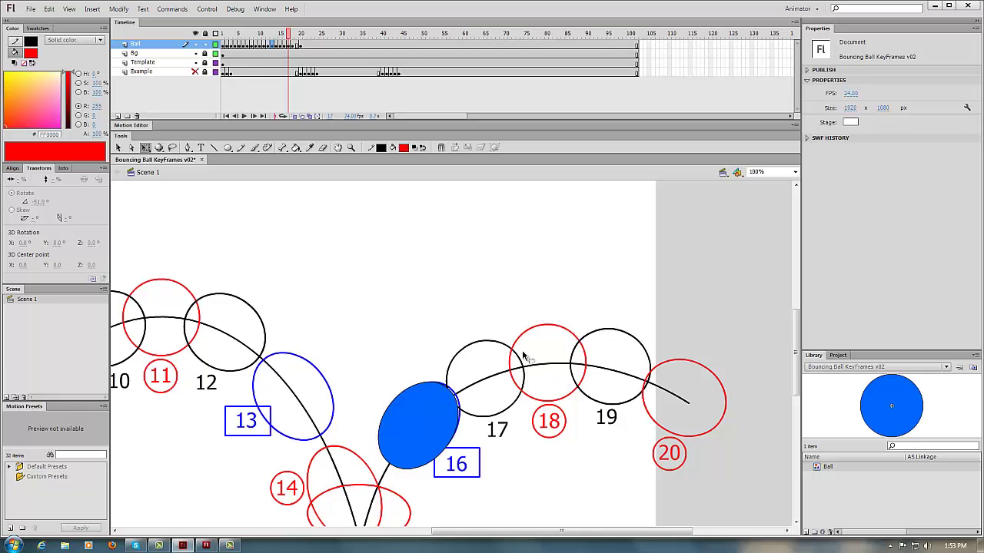
mouse_move(430, 435)
mouse_down()
mouse_move(469, 389)
mouse_move(486, 387)
mouse_move(441, 421)
mouse_up()
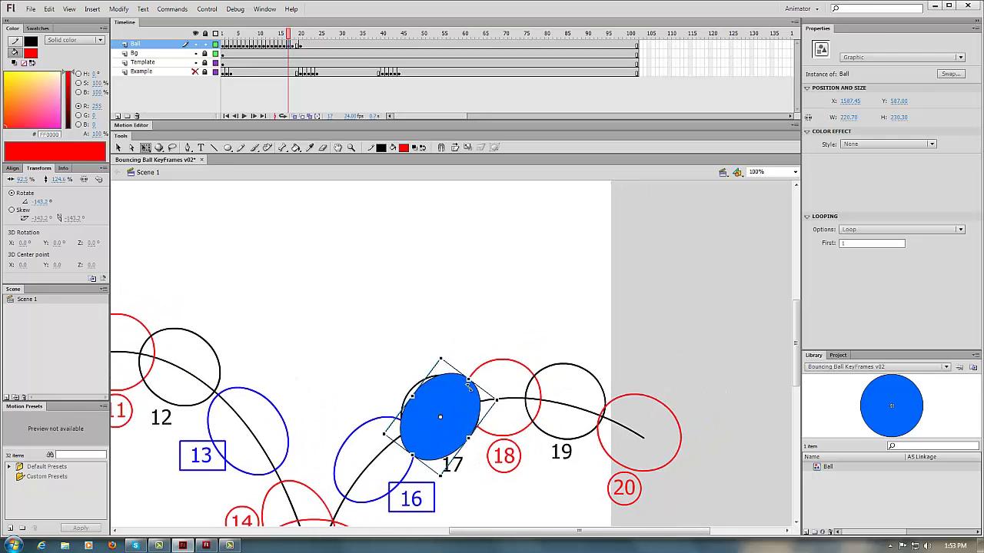
drag(468, 380, 408, 391)
drag(435, 355, 451, 352)
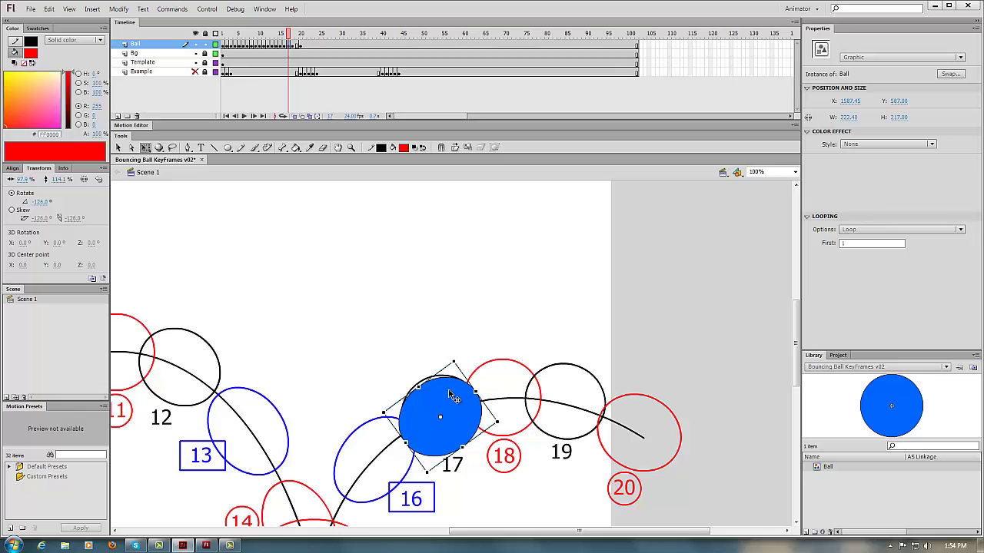
drag(454, 394, 457, 396)
- Insert a keyframe at frame 19 and fit the Ball to circle 19, scaled to about 97.3% by 105.4% and rotated to about −72.7°
key(period)
key(period)
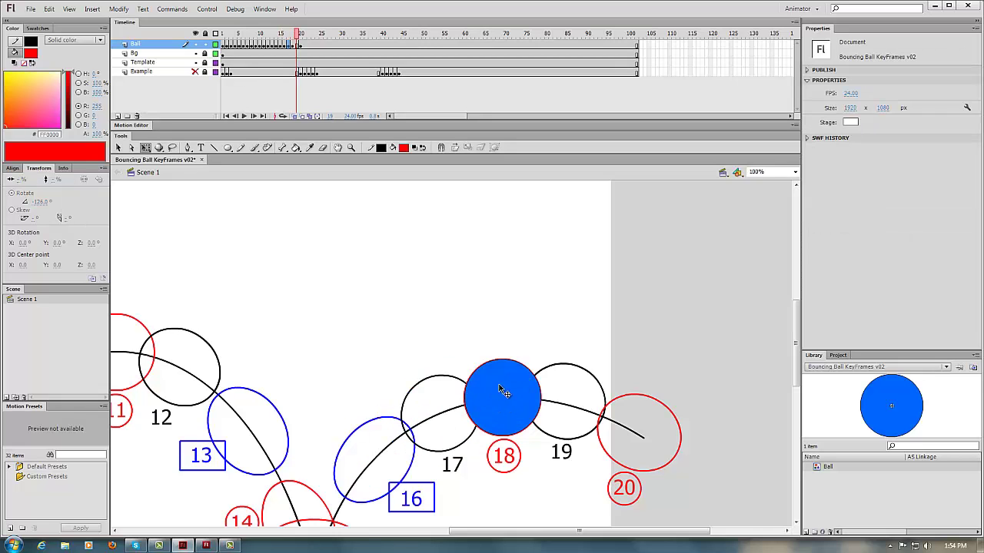
drag(518, 333, 450, 342)
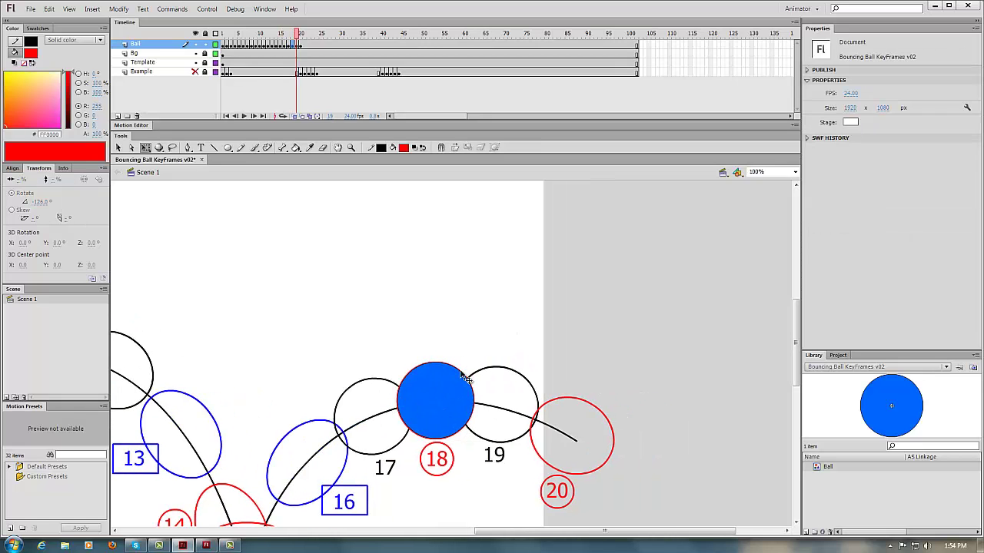
drag(450, 395, 499, 364)
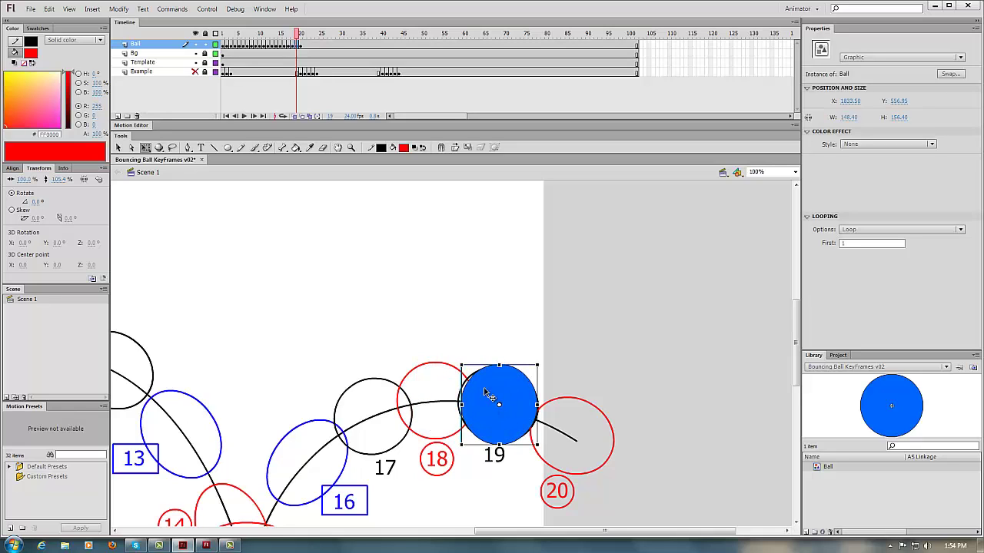
drag(460, 404, 462, 404)
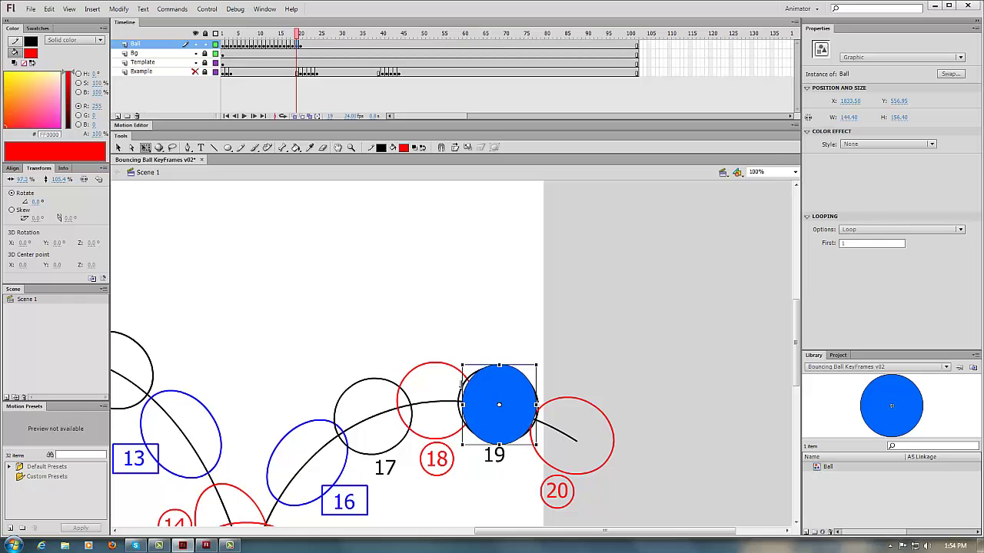
drag(472, 362, 439, 442)
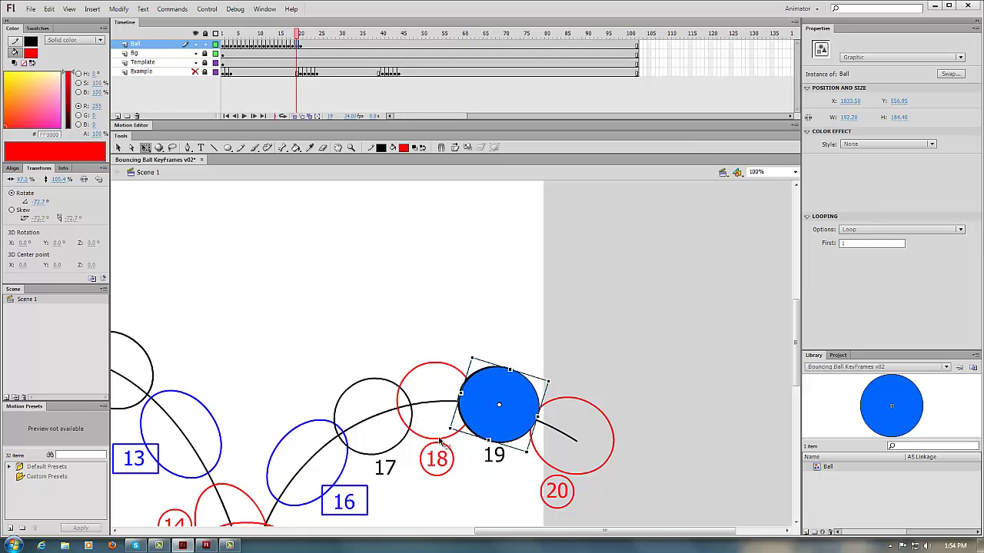
key(Left)
key(Left)
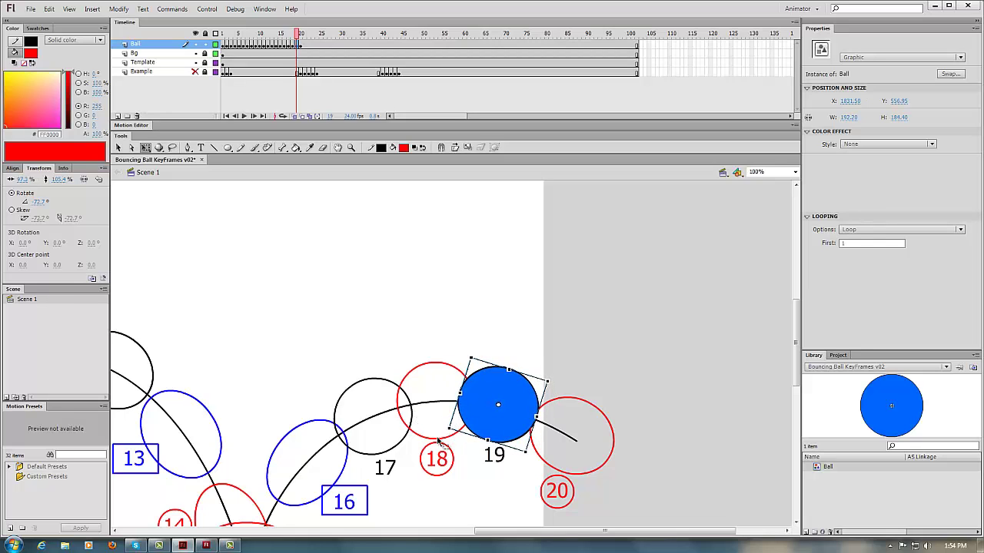
- Nudge the Ball at frame 19 by 1 pixel and by 10 pixels, returning it onto circle 19 each time
drag(471, 345, 398, 345)
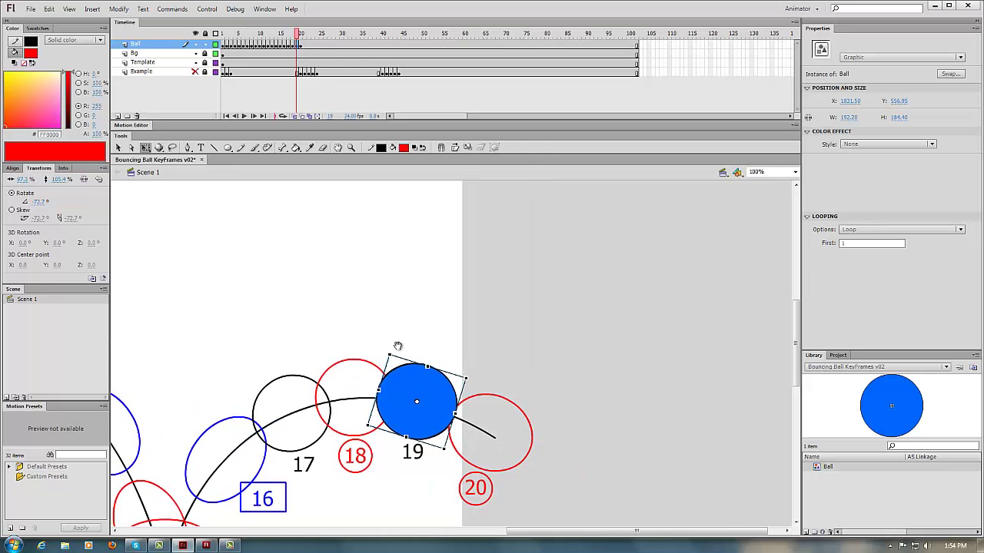
key(Left)
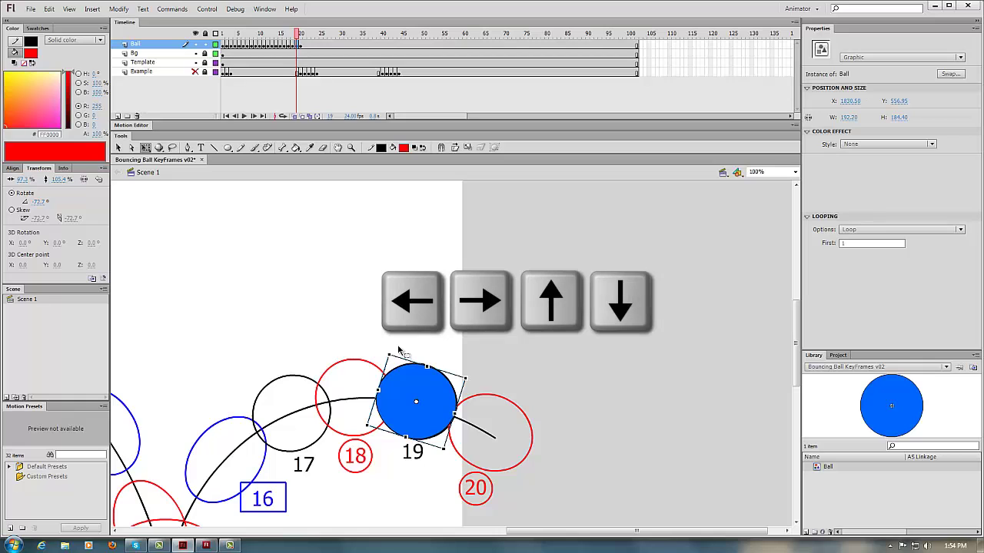
key(Right)
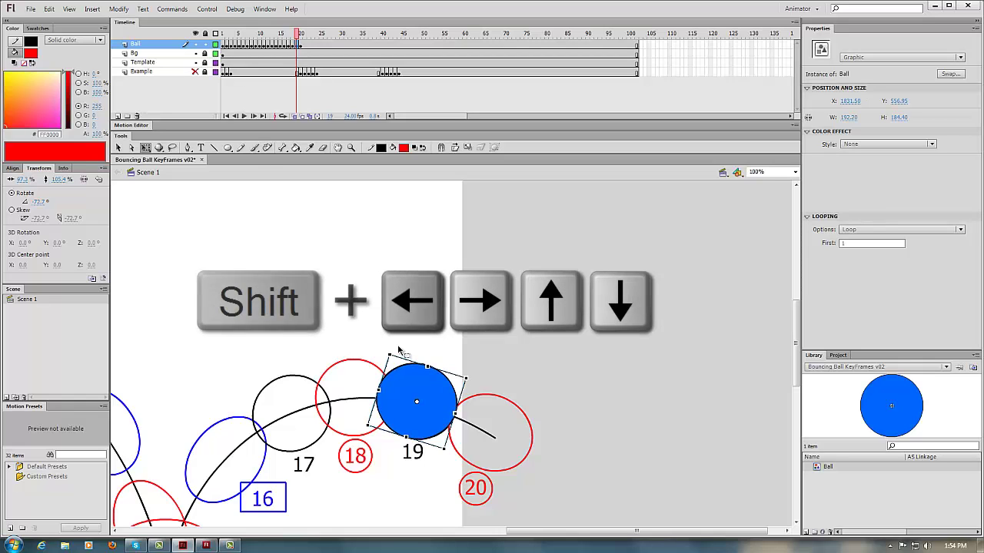
key(shift+Left)
key(shift+Up)
key(shift+Right)
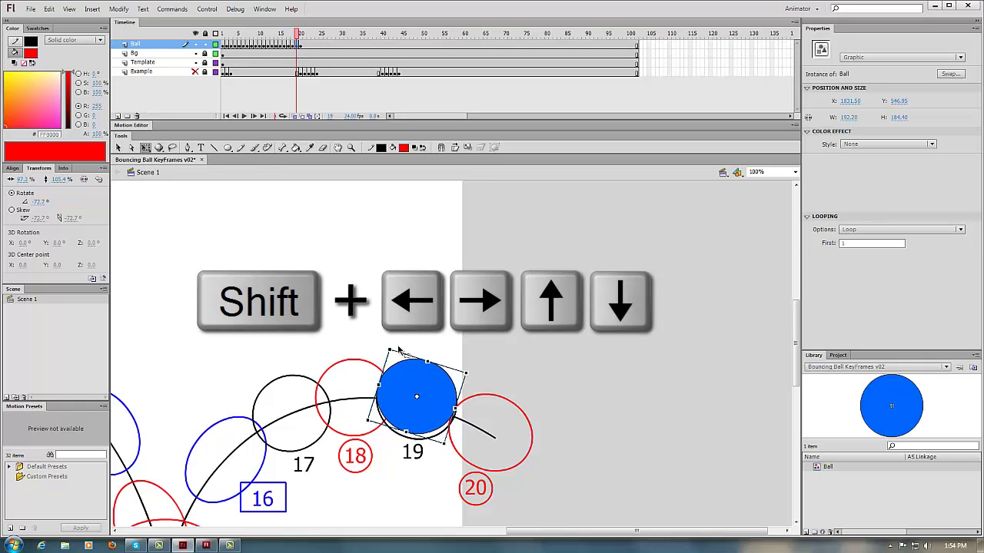
key(shift+Down)
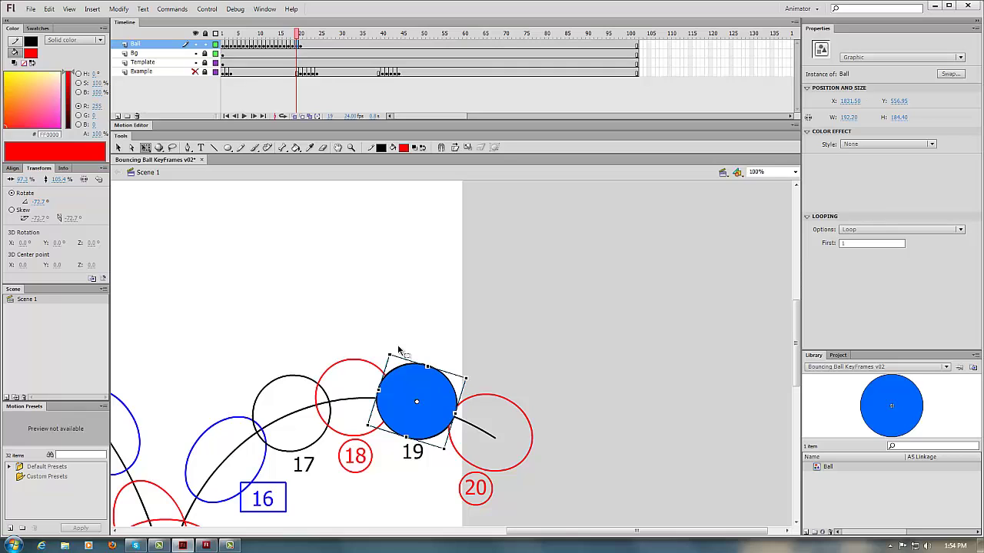
- Hide the Template layer and play the bouncing ball animation from frame 1 several times, ending back at frame 1
key(period)
key(comma)
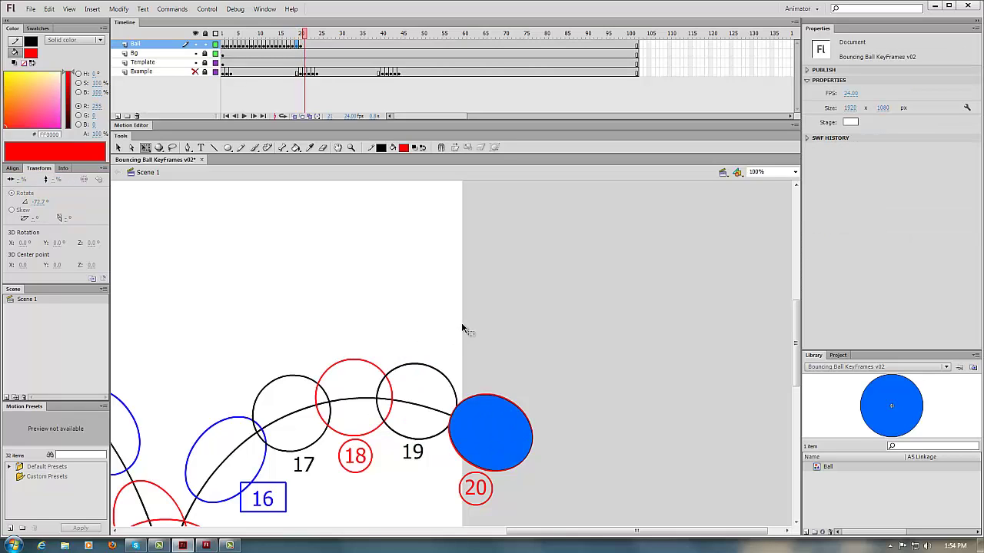
key(ctrl+minus)
key(ctrl+minus)
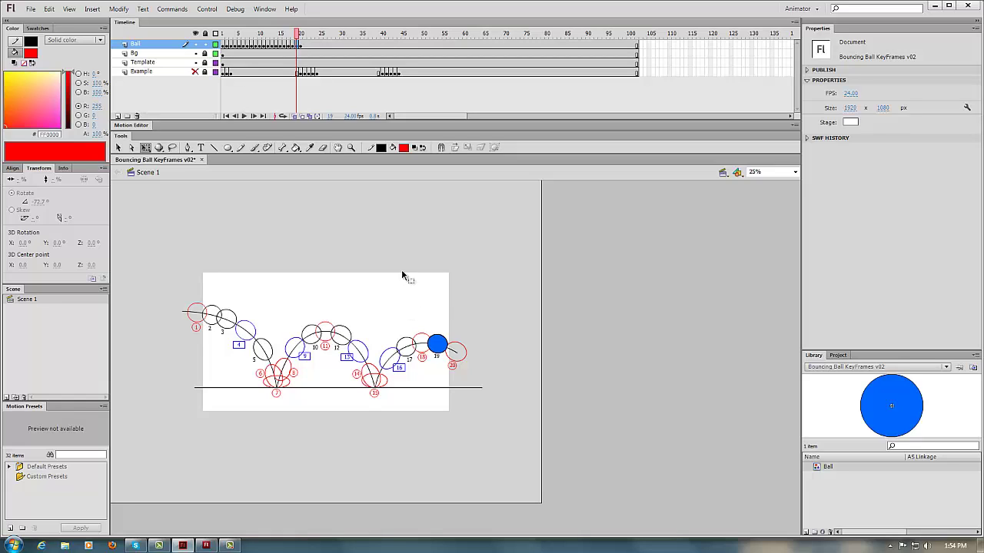
drag(301, 39, 206, 52)
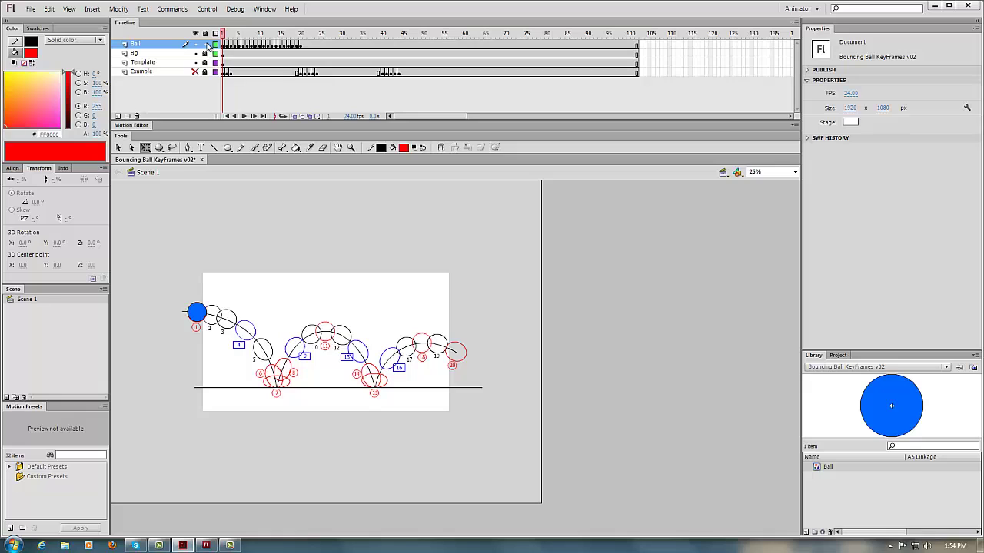
click(195, 63)
key(Return)
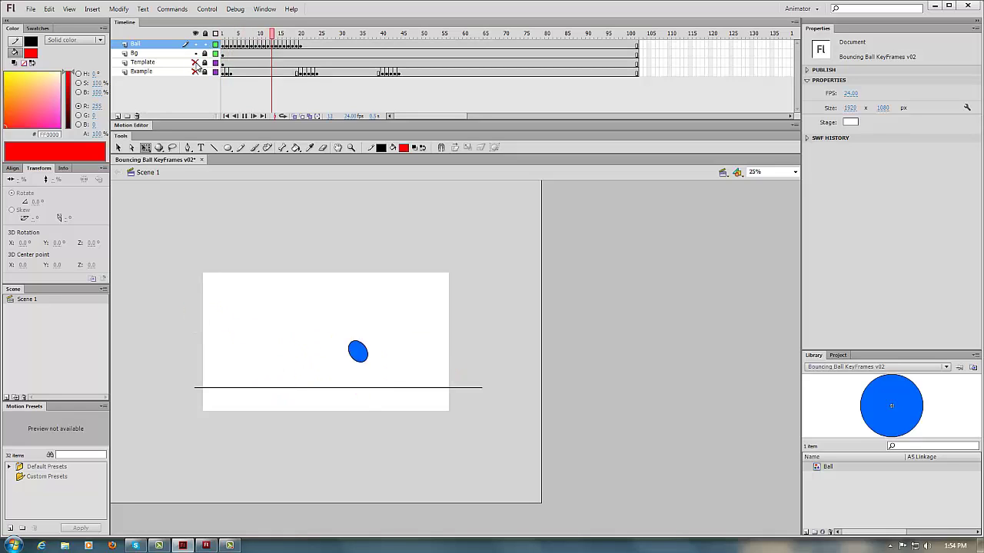
drag(324, 32, 221, 49)
key(Return)
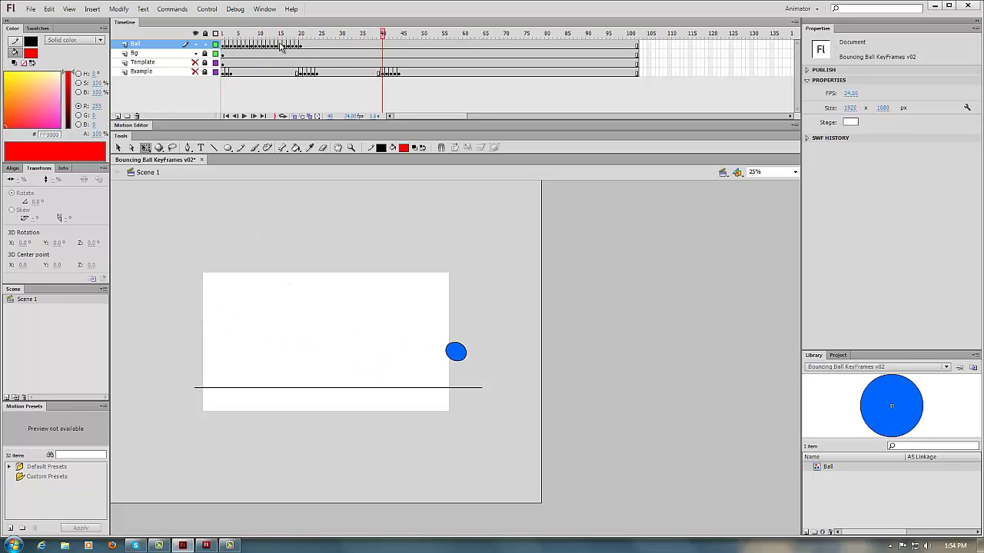
drag(278, 34, 206, 50)
key(Return)
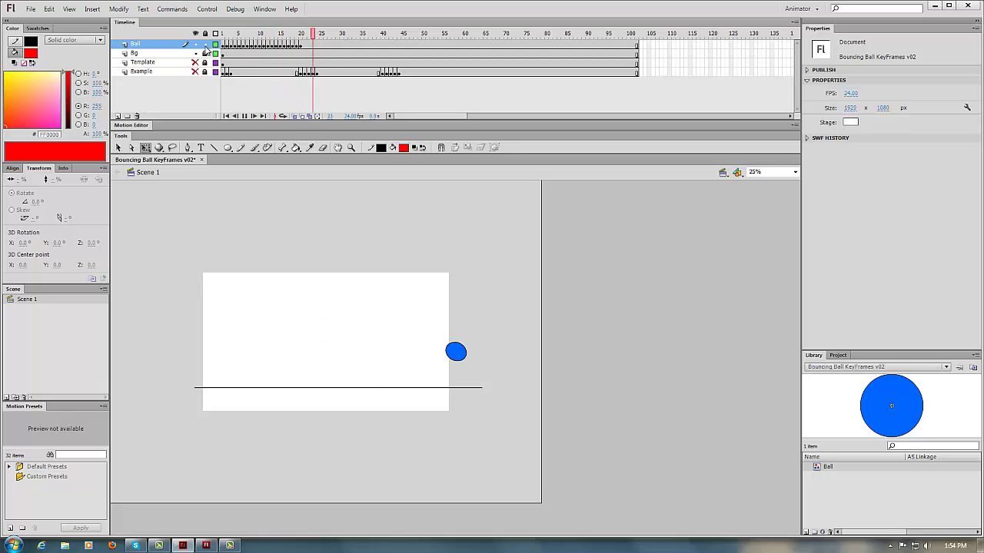
drag(270, 36, 225, 51)
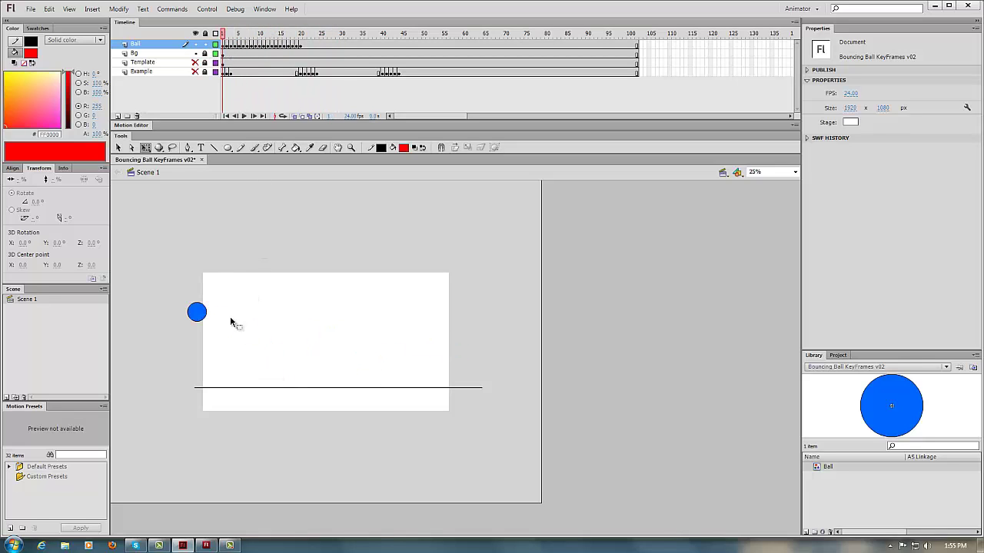
- Shift the Ball layer's keyframes 1 to 20 one frame later and insert a blank keyframe at frame 22
click(198, 315)
key(ctrl+equal)
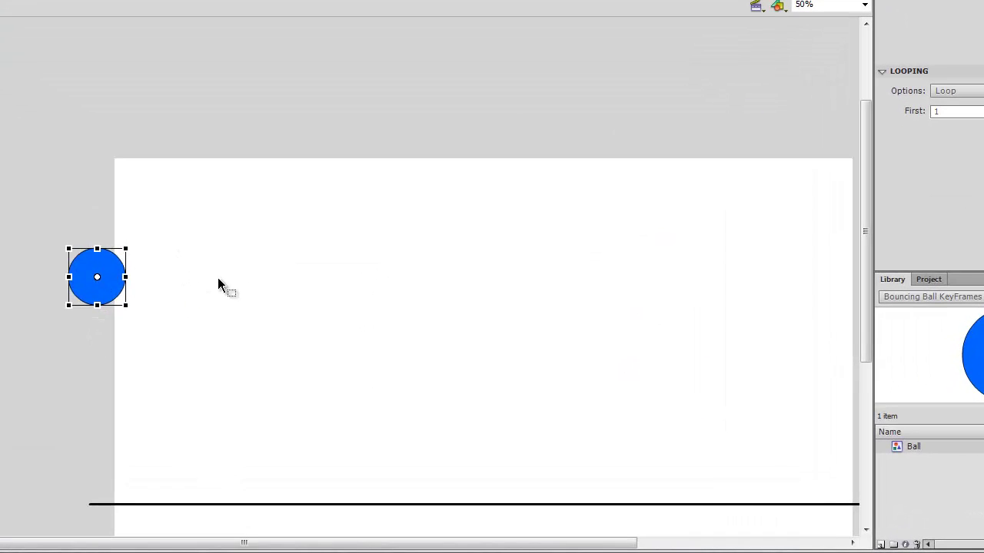
drag(304, 331, 242, 277)
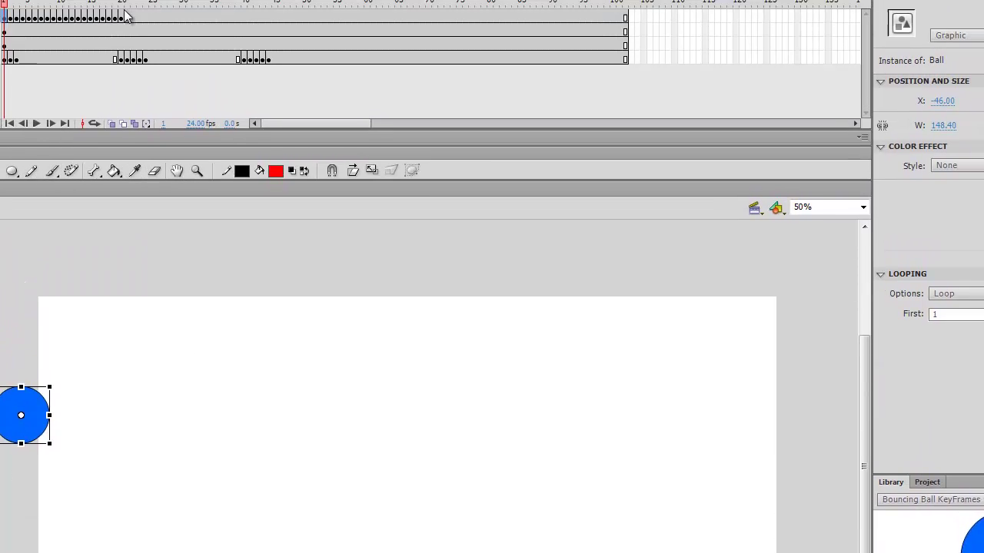
click(134, 52)
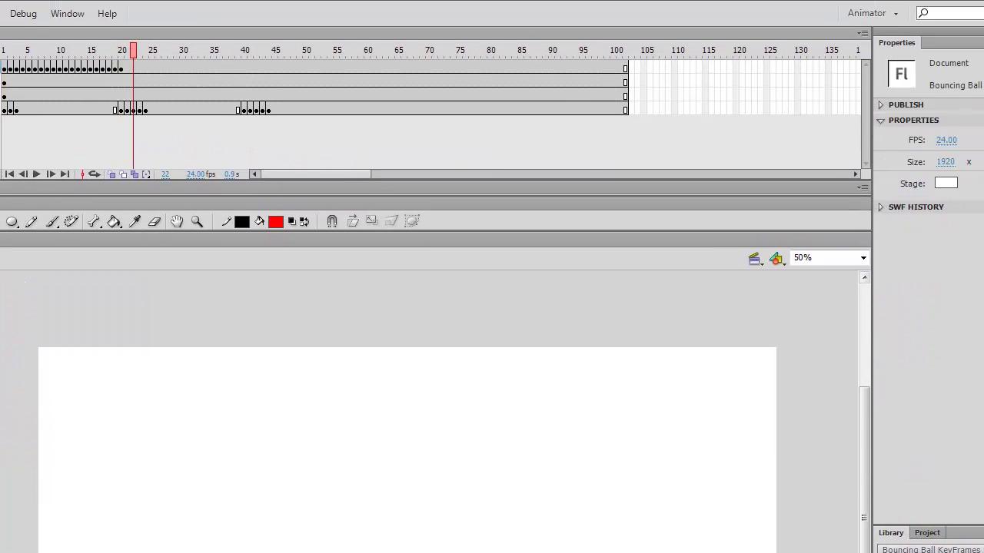
click(6, 70)
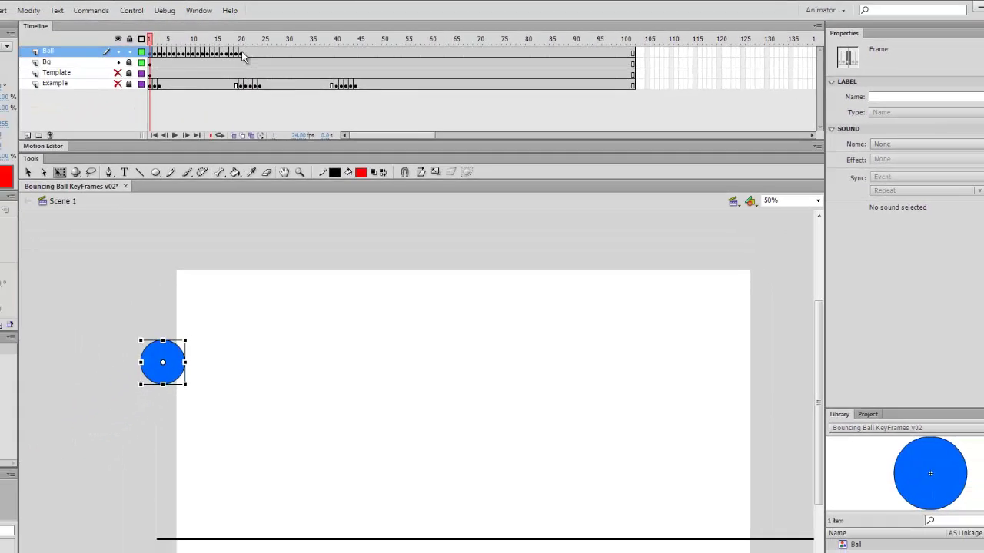
drag(150, 67, 49, 71)
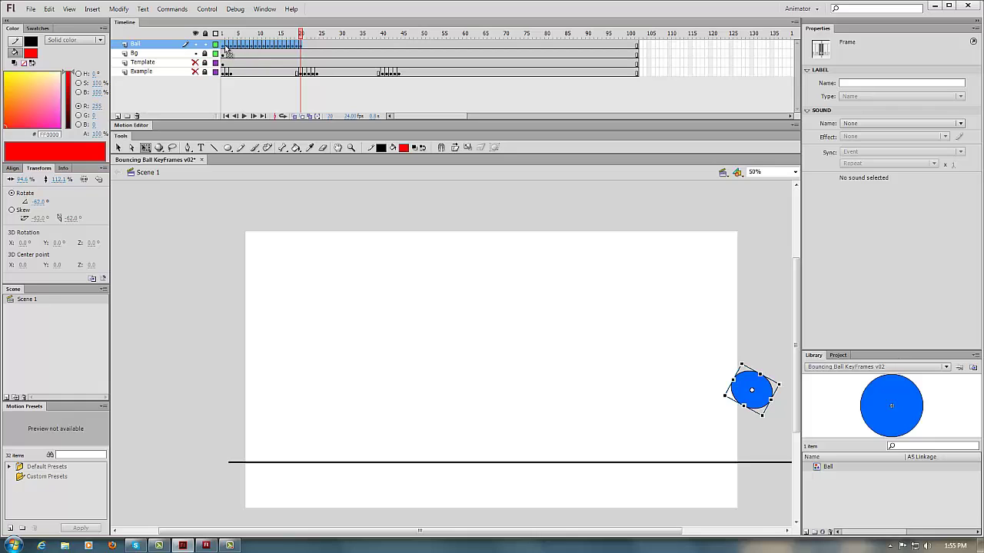
drag(226, 47, 306, 34)
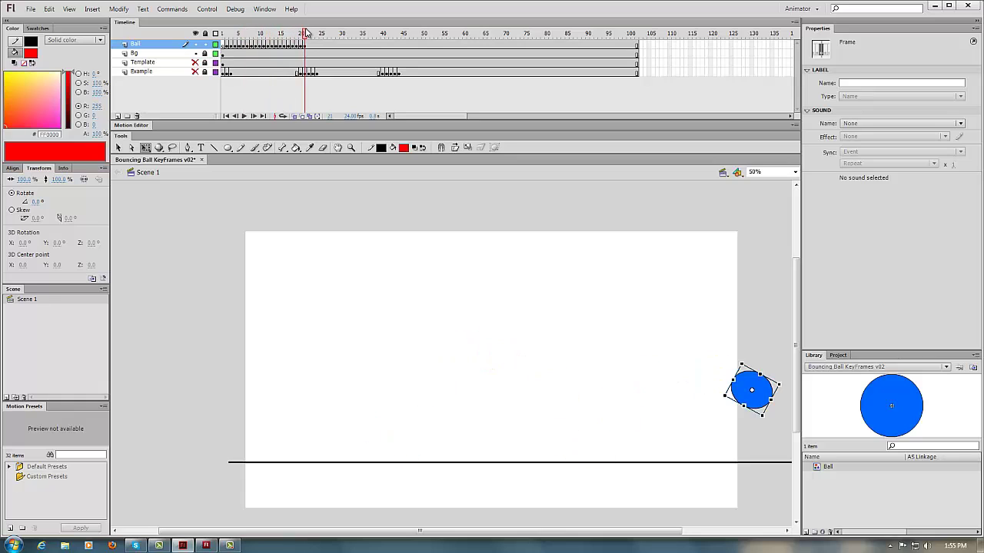
click(310, 48)
key(F7)
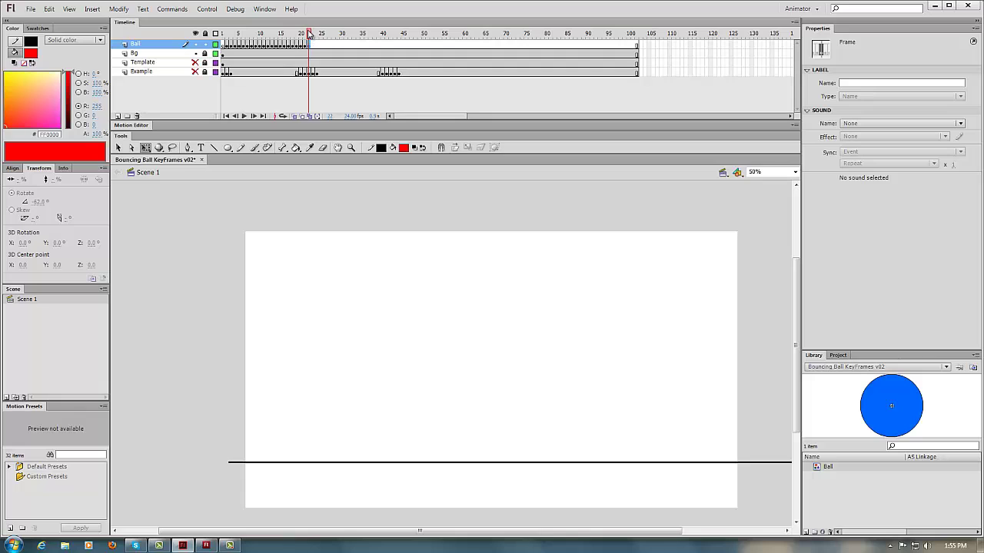
- Turn off the pasteboard around the stage and review the animation from frame 1 at 25% zoom
drag(310, 34, 200, 43)
drag(458, 360, 380, 332)
key(ctrl+shift+w)
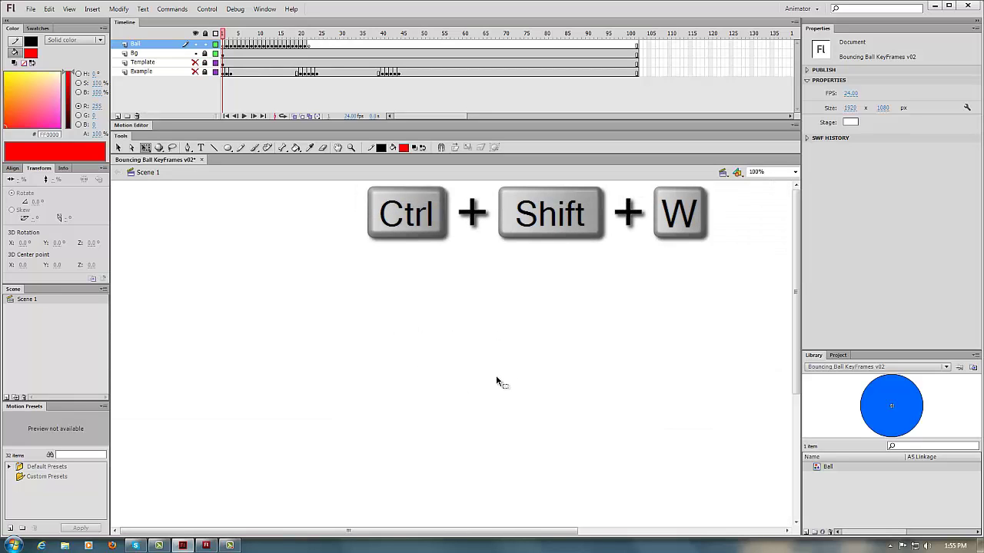
key(ctrl+minus)
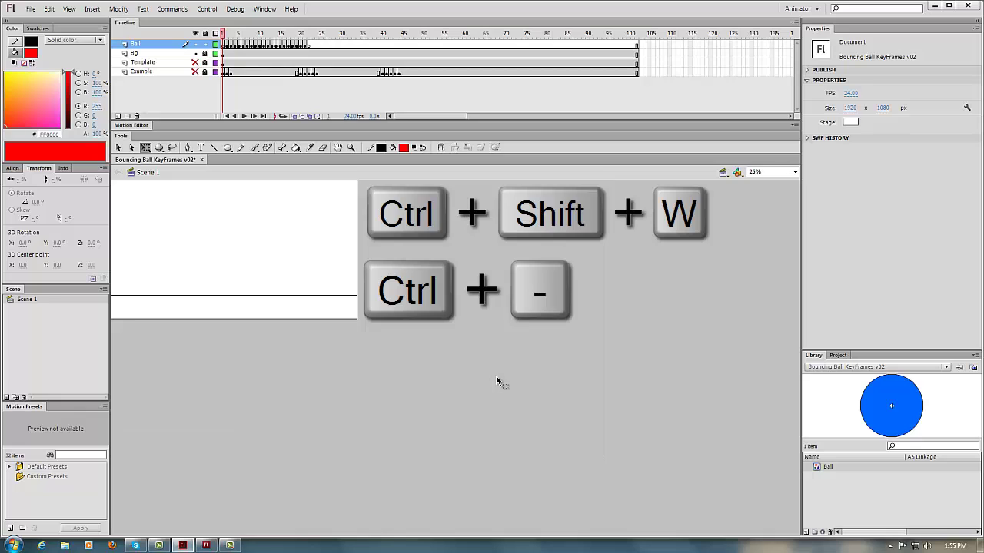
key(Return)
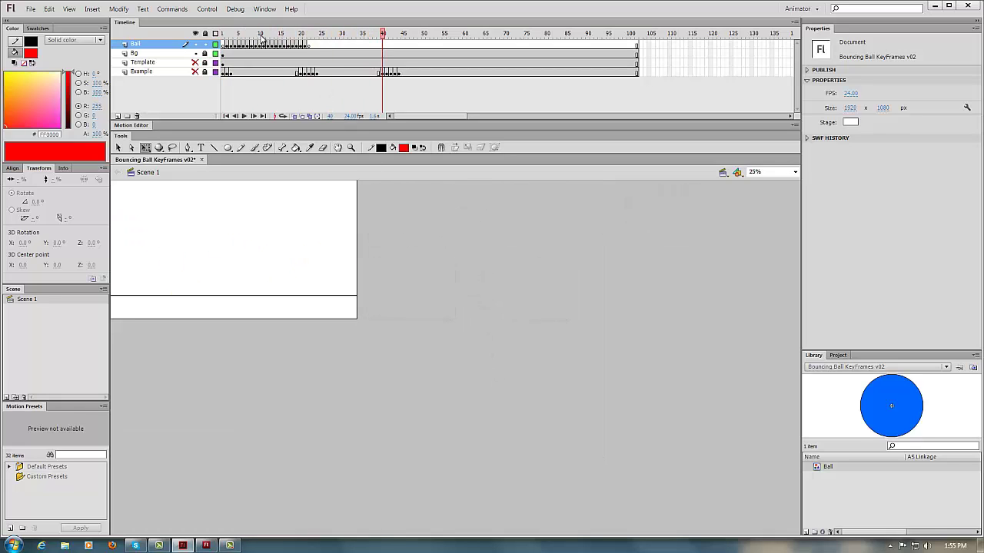
drag(262, 39, 217, 33)
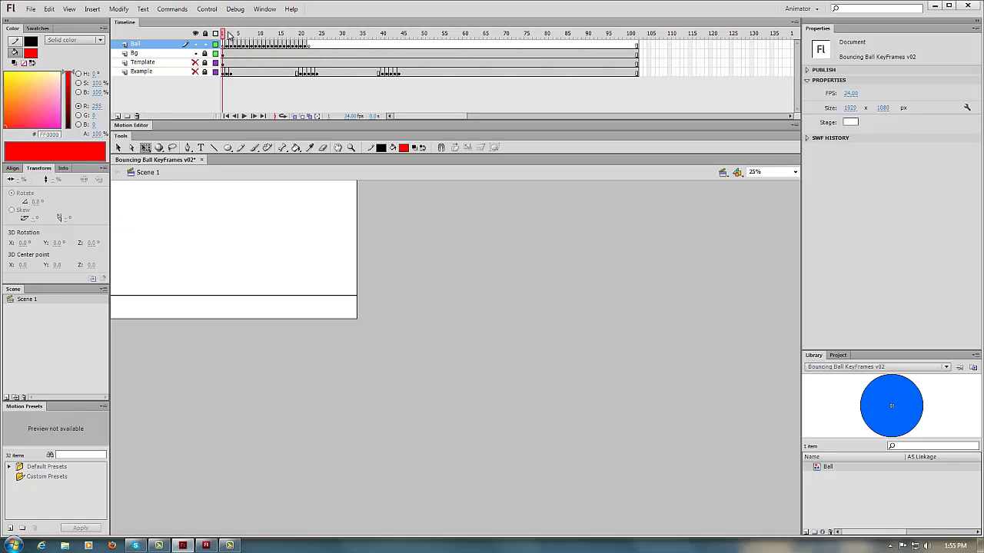
key(Return)
click(221, 35)
key(Return)
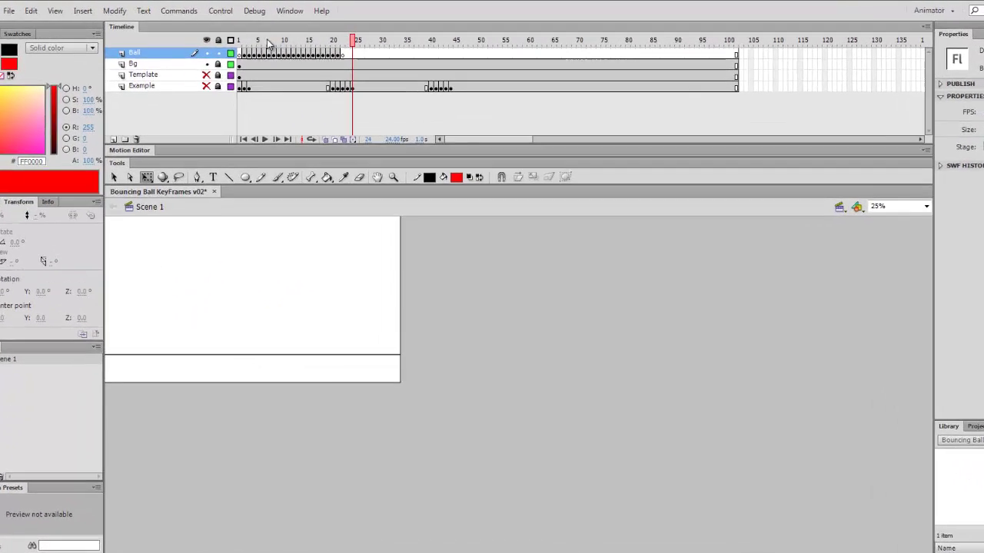
click(224, 34)
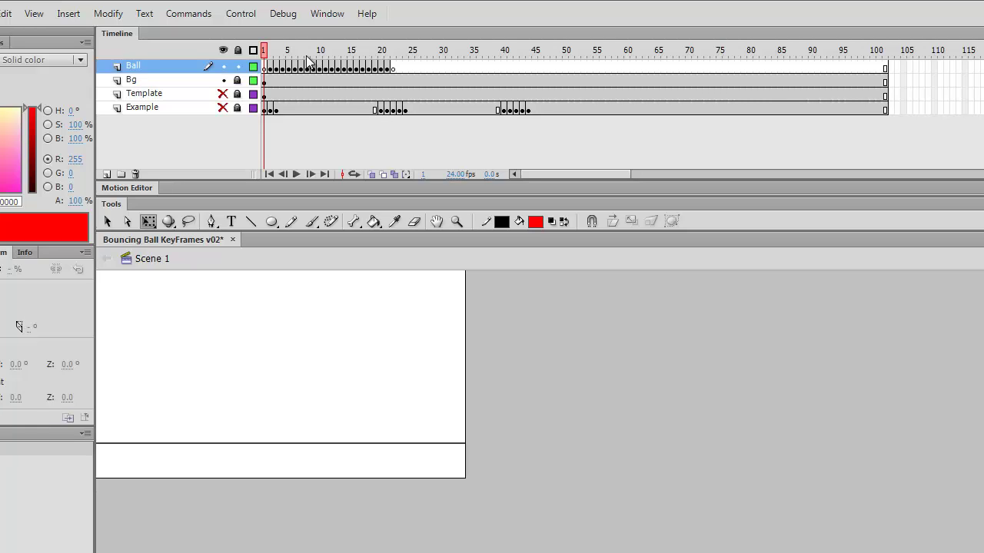
drag(268, 55, 342, 62)
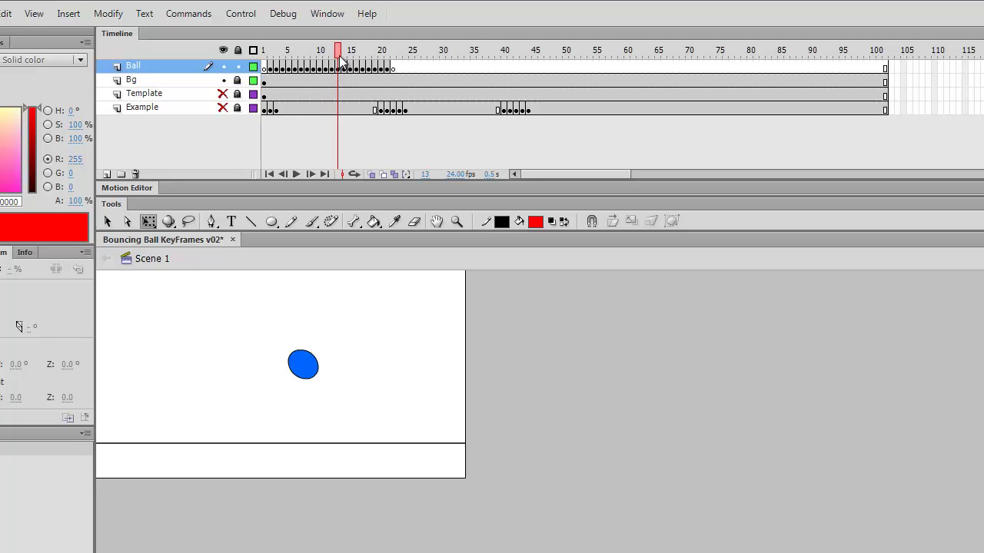
- Hold the Ball poses at frames 2, 4 and 6 for two frames each by shifting the keyframes after them one frame later
click(275, 68)
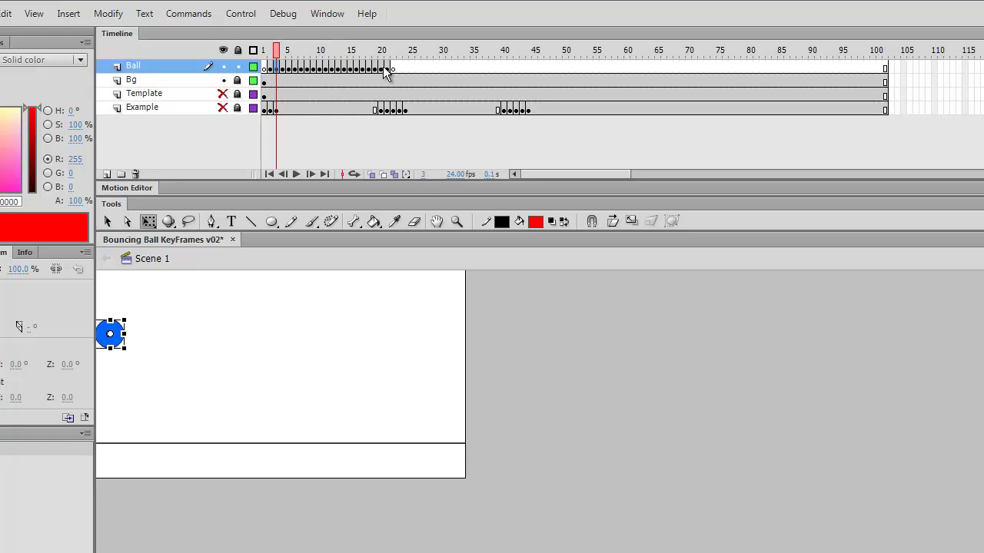
drag(392, 68, 274, 70)
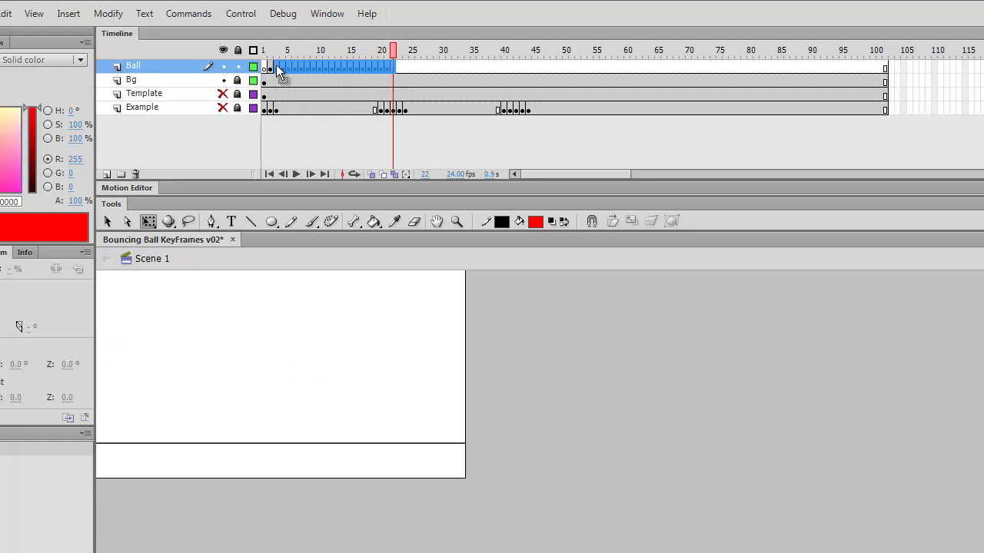
click(289, 66)
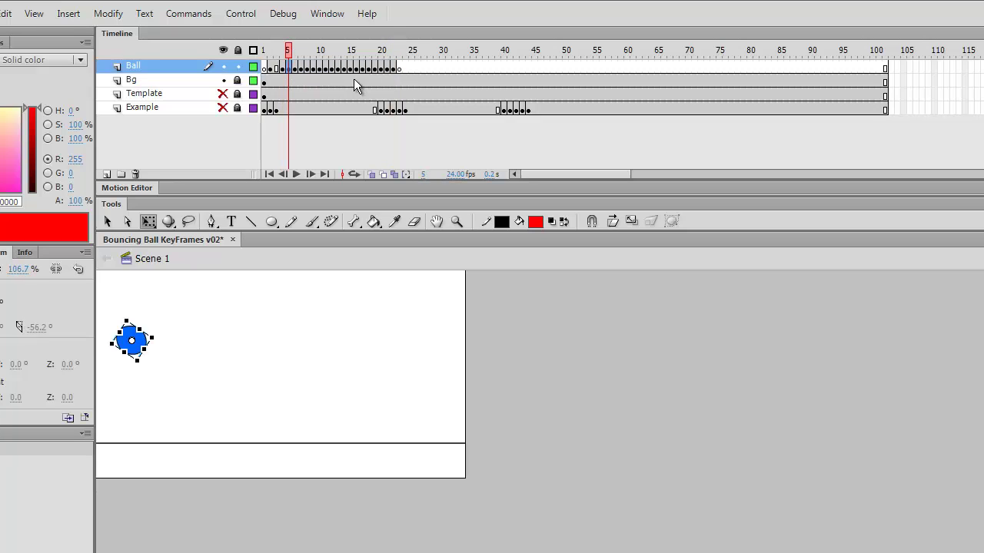
click(399, 64)
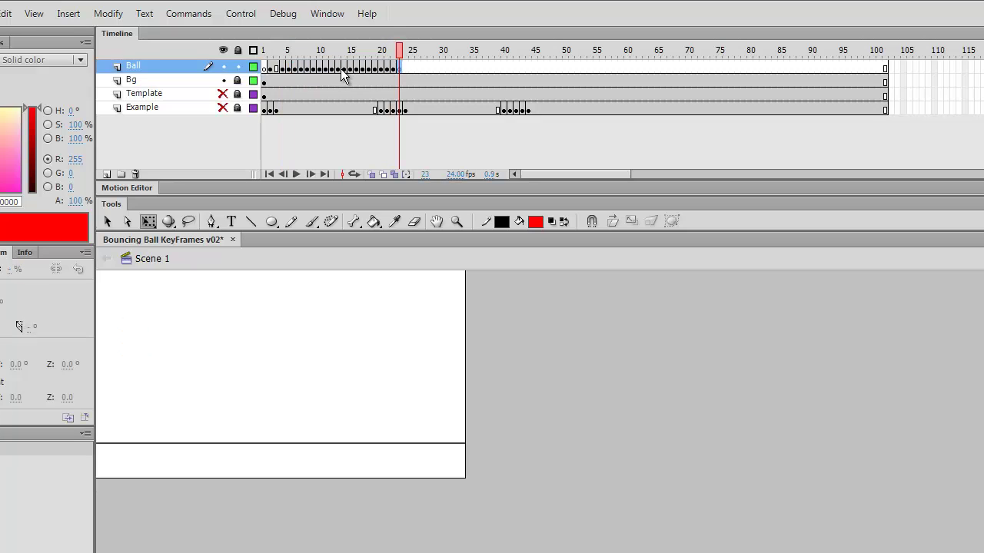
click(297, 70)
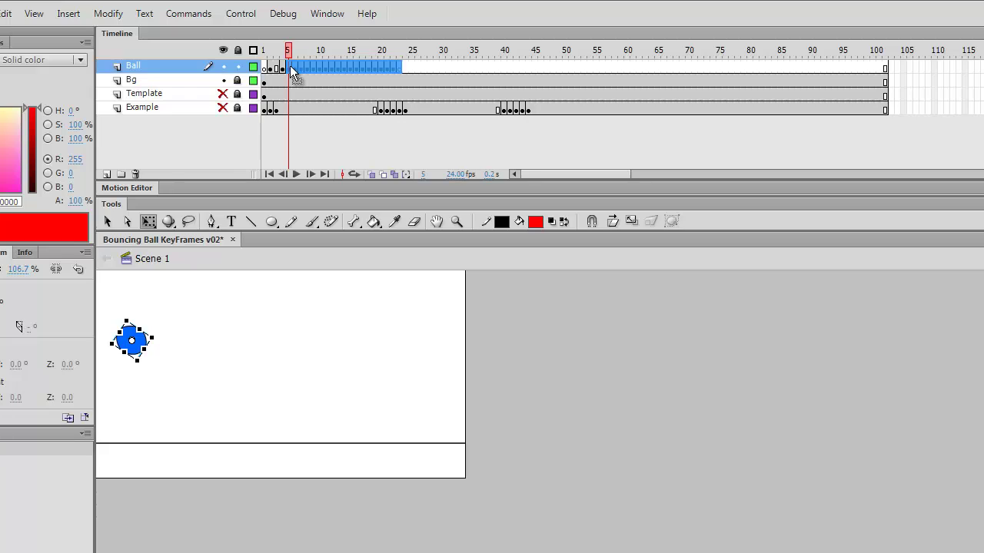
key(F6)
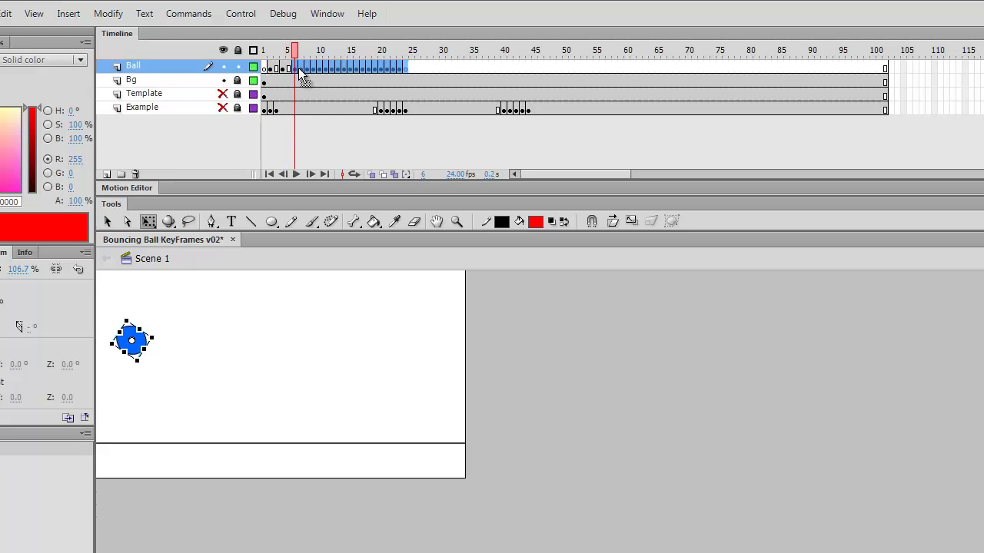
click(301, 70)
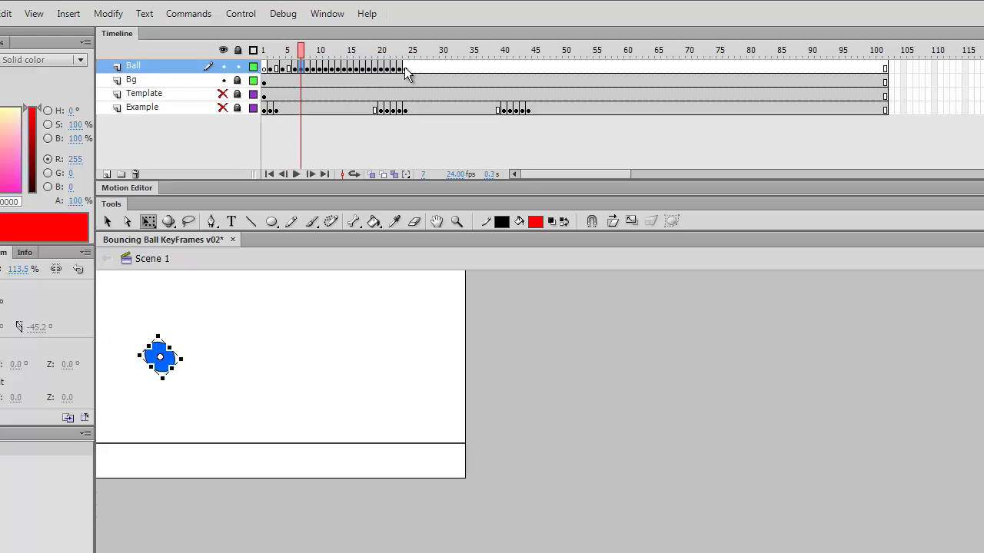
click(405, 69)
shift+click(304, 69)
drag(303, 70, 309, 70)
click(309, 69)
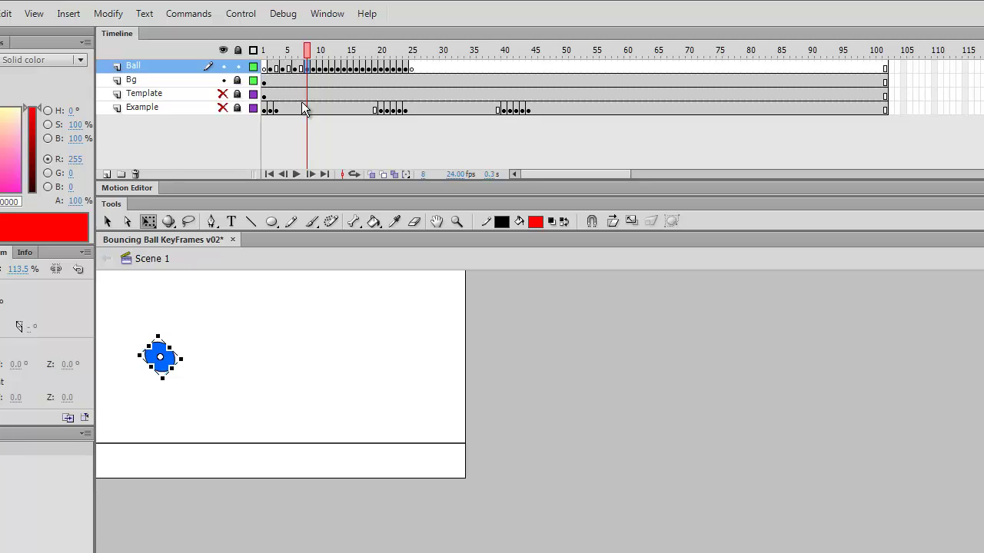
- Insert one extra frame after each of the Ball keyframes at frames 8 and 10 to hold those poses for two frames
key(F5)
click(323, 69)
key(F5)
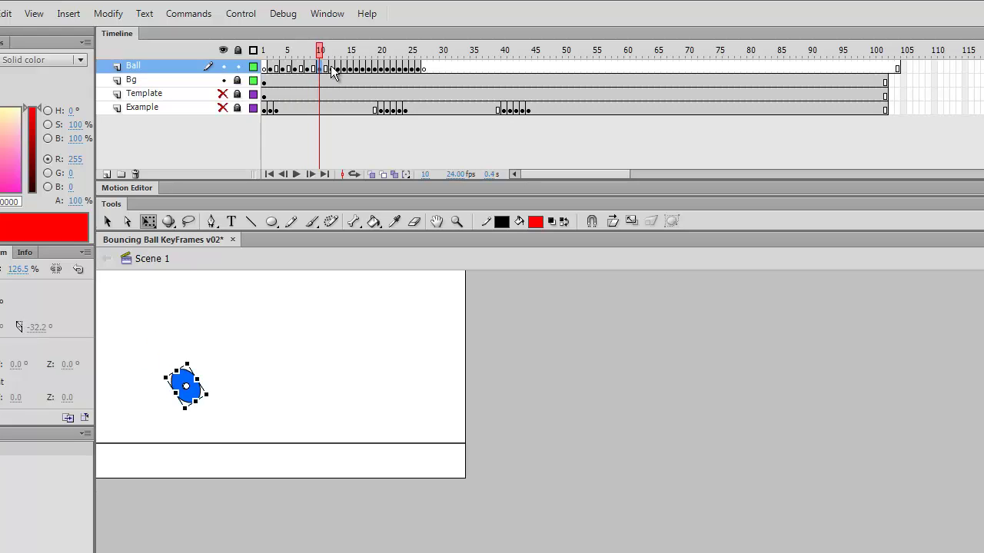
- Insert one extra frame after each of the Ball keyframes at frames 12, 14, 16 and 18 to hold those poses for two frames
click(335, 69)
key(F5)
click(345, 69)
key(F5)
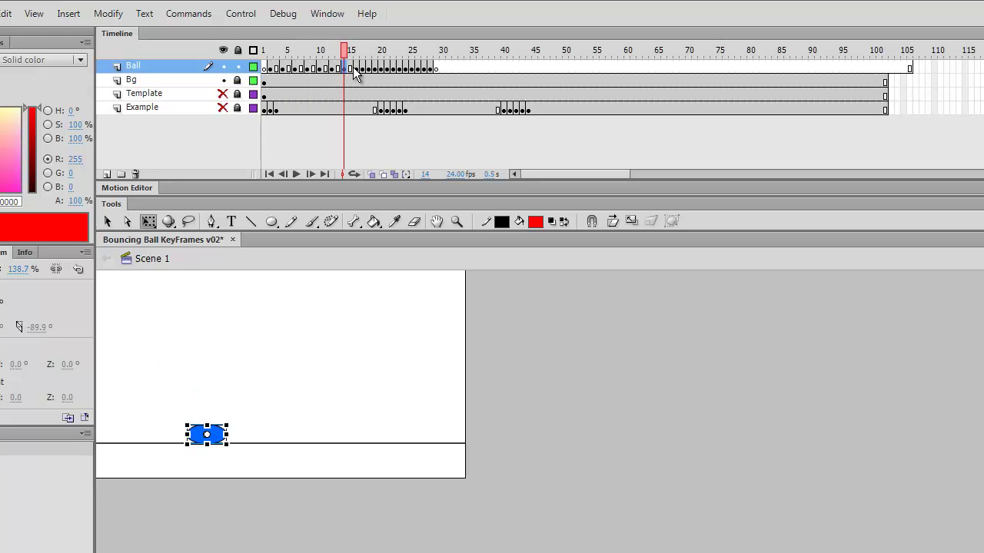
click(356, 67)
key(F5)
click(367, 67)
key(F5)
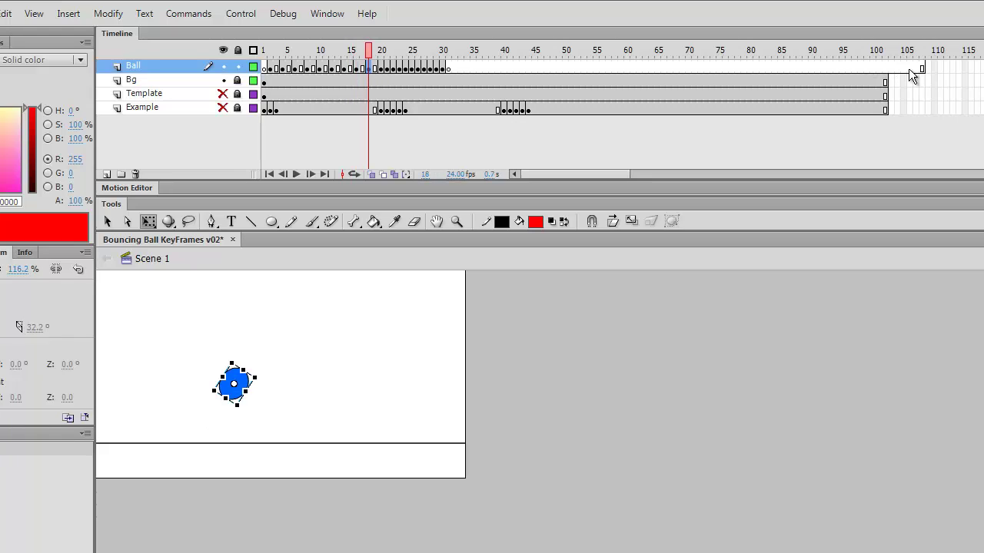
- Extend the Ball keyframes at frames 20, 22, 24, 26 and 28 to two frames each, shifting the remaining keyframes along
click(382, 68)
key(F5)
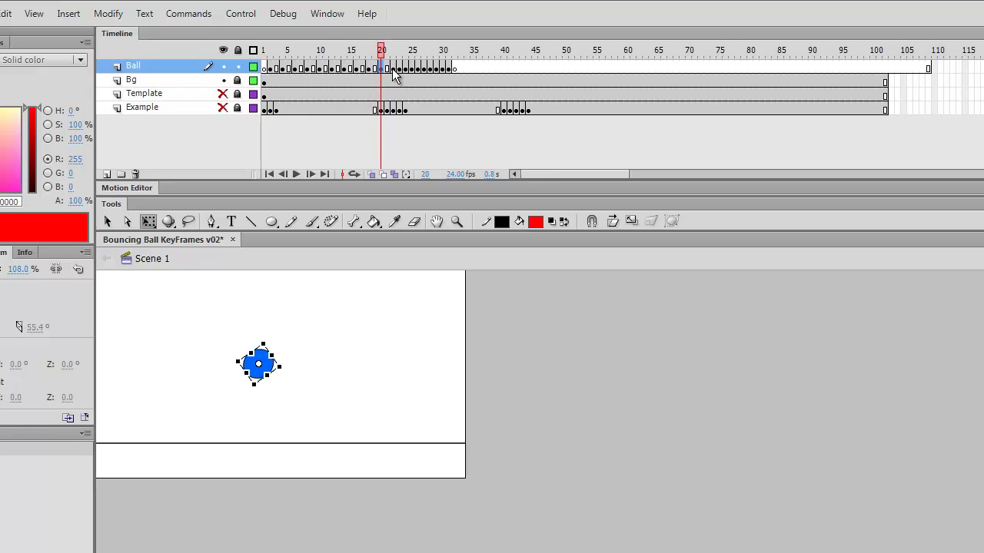
click(396, 70)
key(F5)
click(406, 69)
key(F5)
click(417, 69)
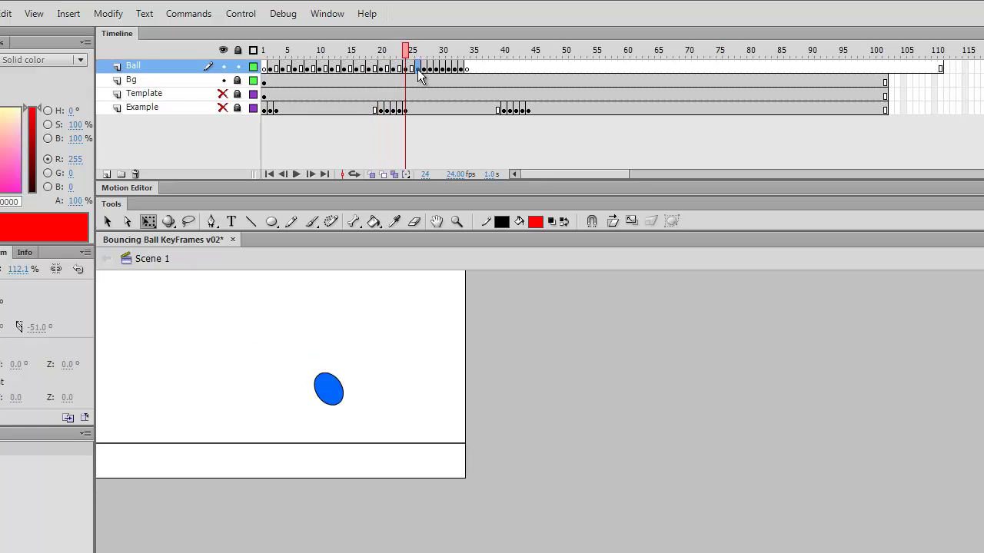
key(F5)
click(429, 69)
key(F5)
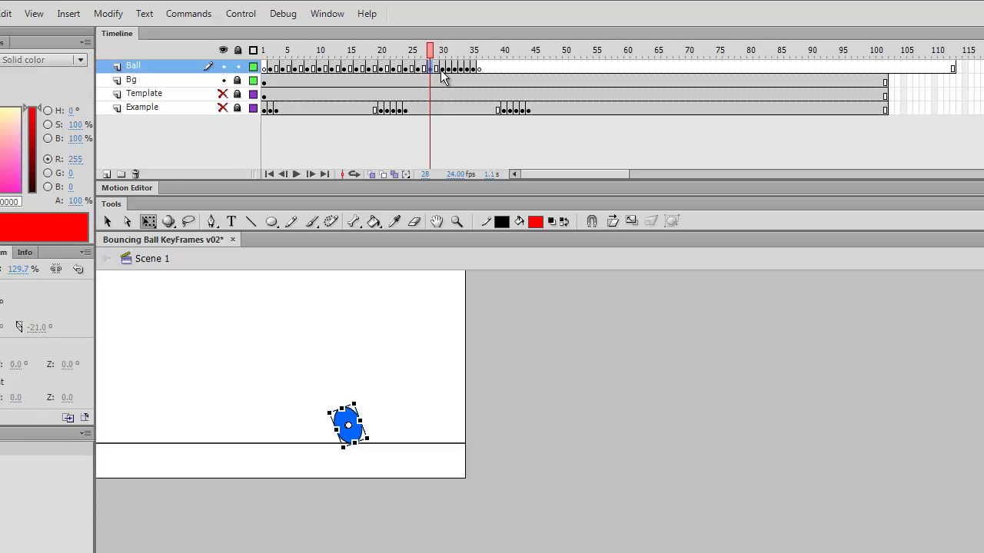
- Extend the remaining Ball keyframes at frames 30, 32, 34, 36, 38 and 40 to two frames each
click(440, 70)
key(F5)
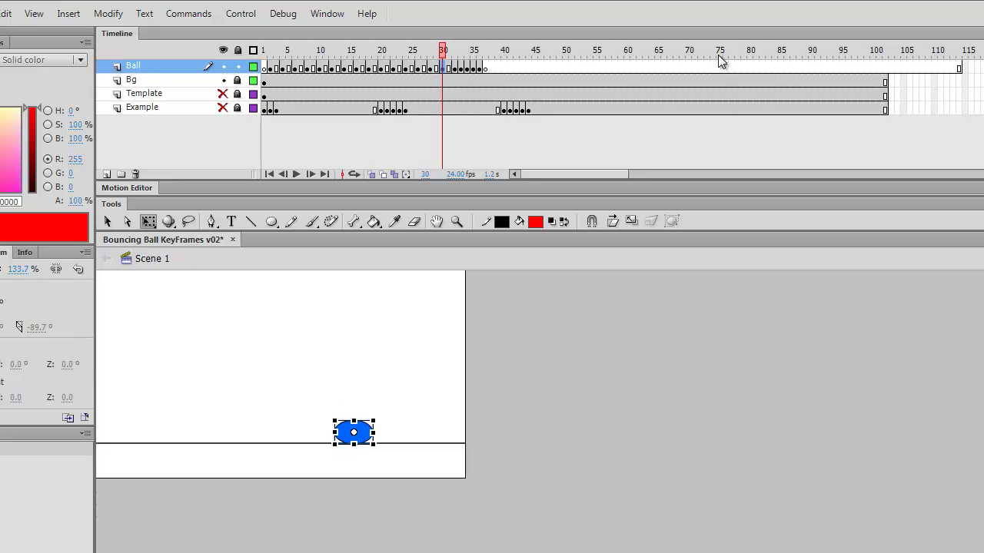
click(454, 68)
key(F5)
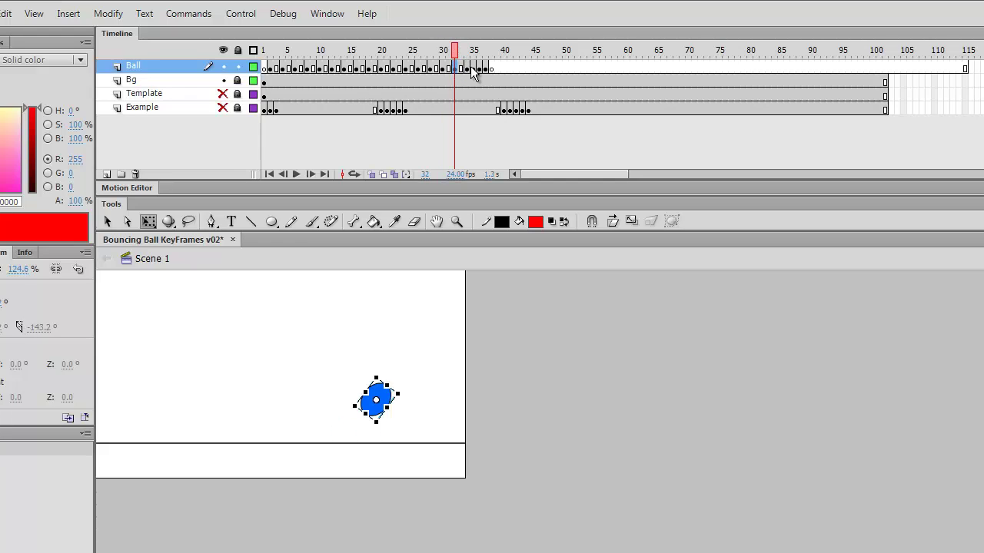
click(468, 68)
key(F5)
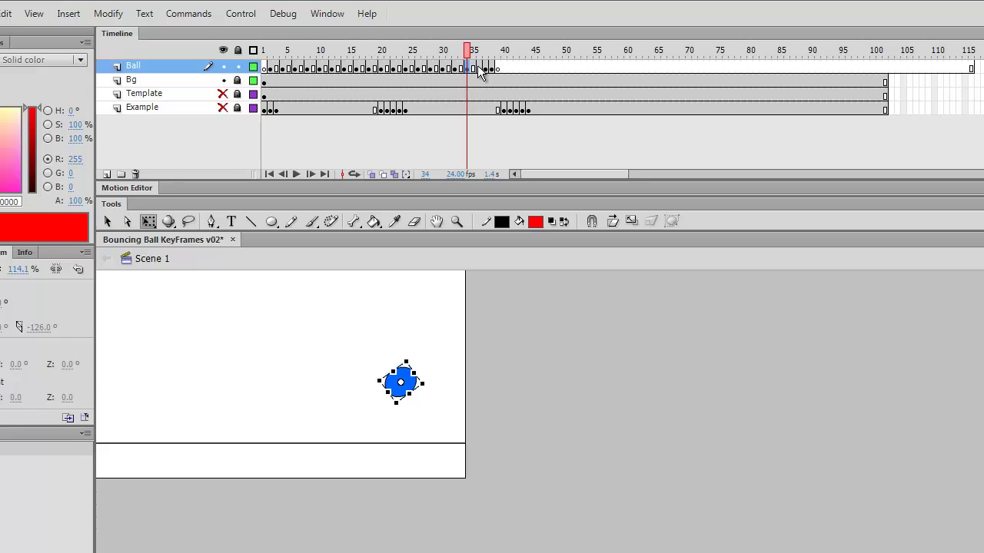
click(480, 68)
key(F5)
click(491, 68)
key(F5)
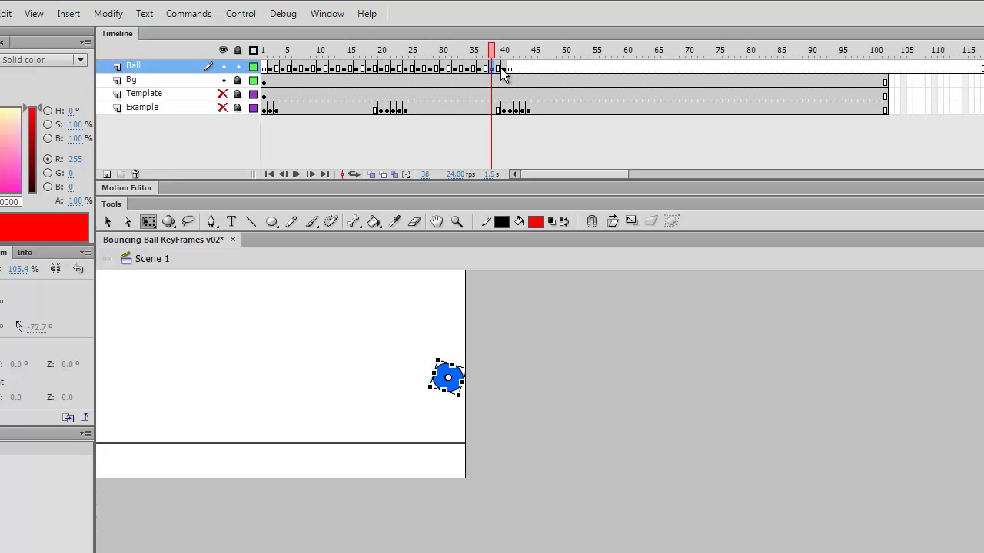
click(500, 69)
key(F5)
click(503, 68)
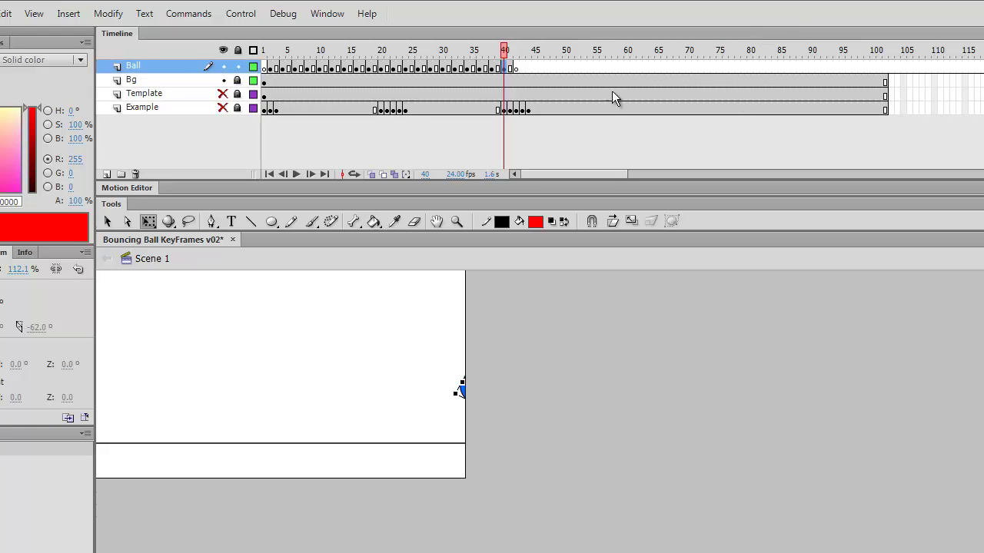
- Remove the Ball layer's surplus frames after frame 102 so it ends with the other layers
click(892, 63)
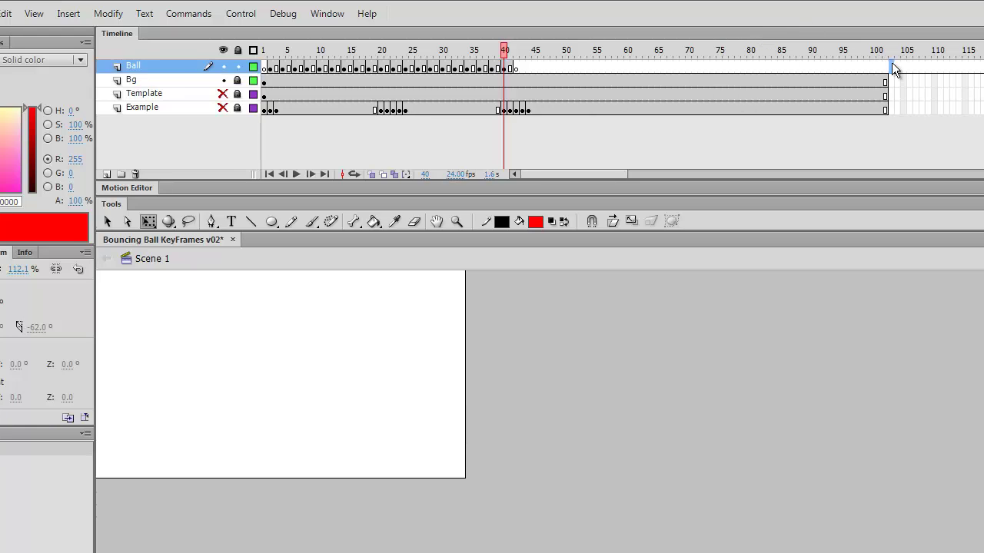
shift+click(983, 67)
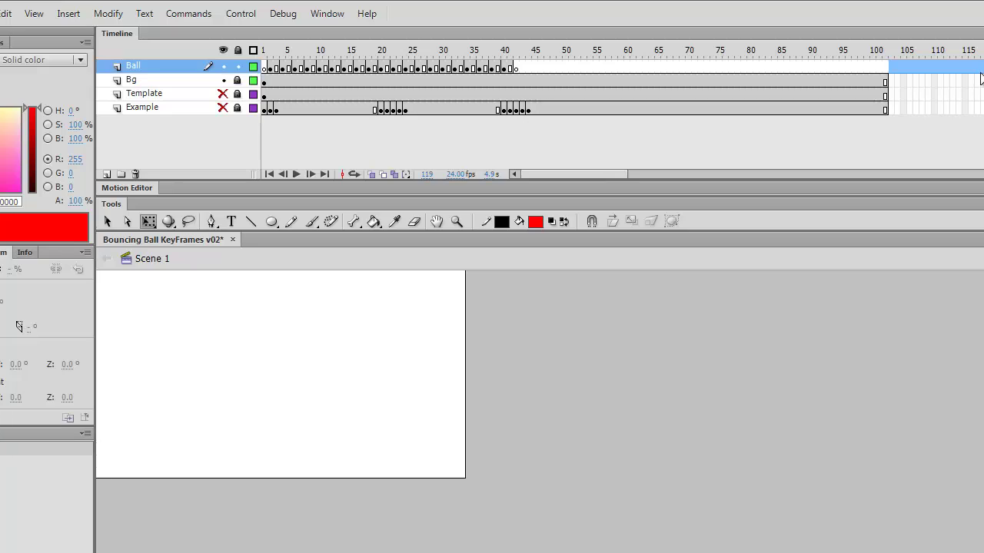
key(shift+F5)
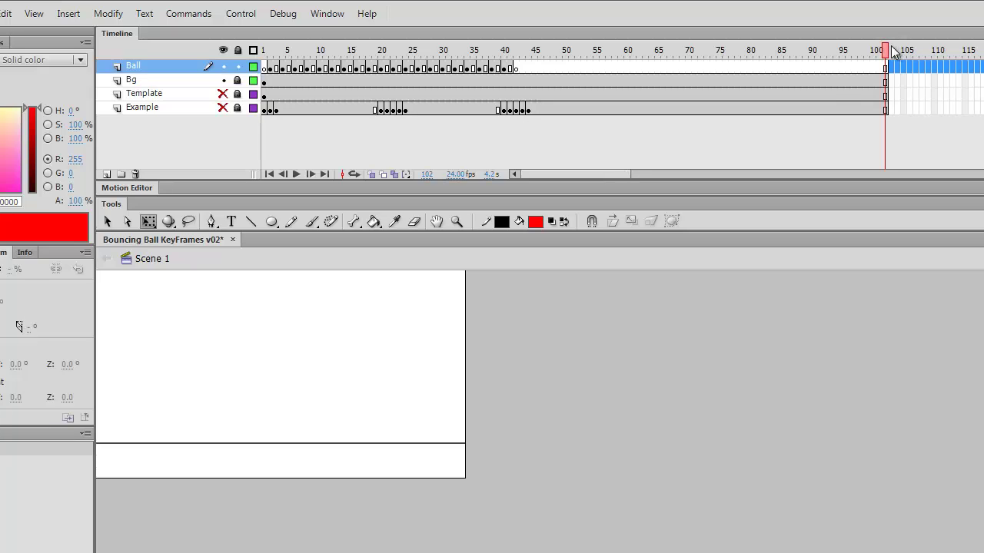
- Play the retimed animation twice from frame 1 to review the bounce timing
drag(894, 53, 70, 103)
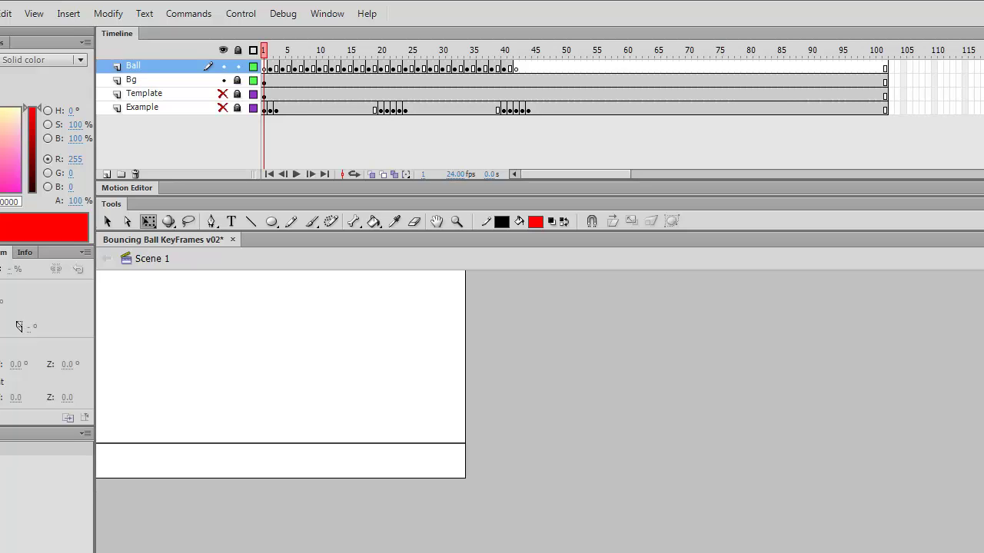
key(Return)
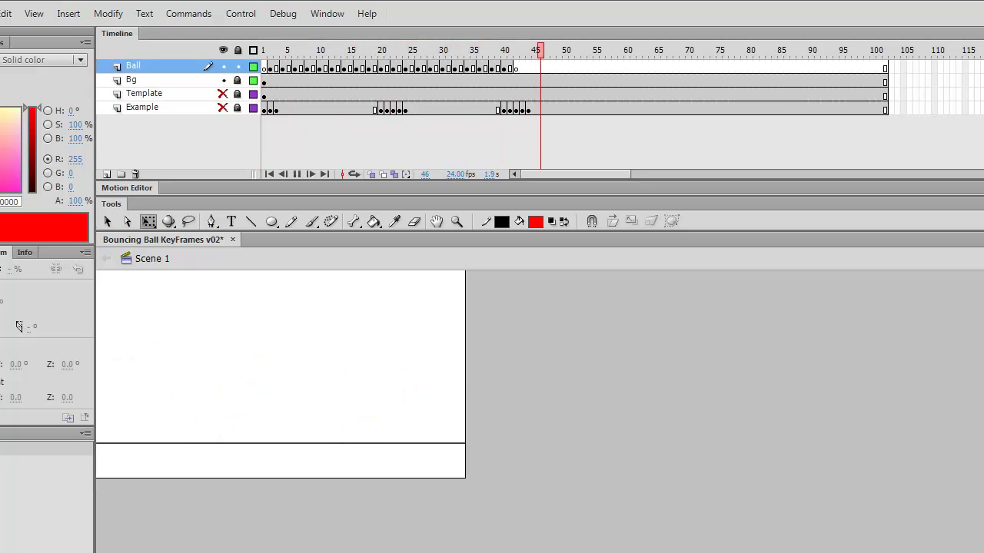
key(Return)
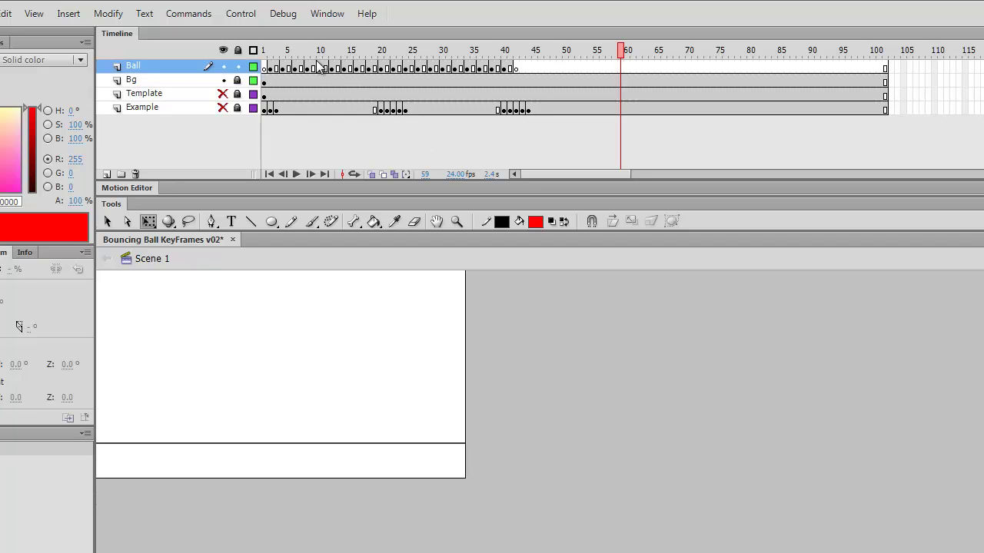
click(263, 50)
key(Return)
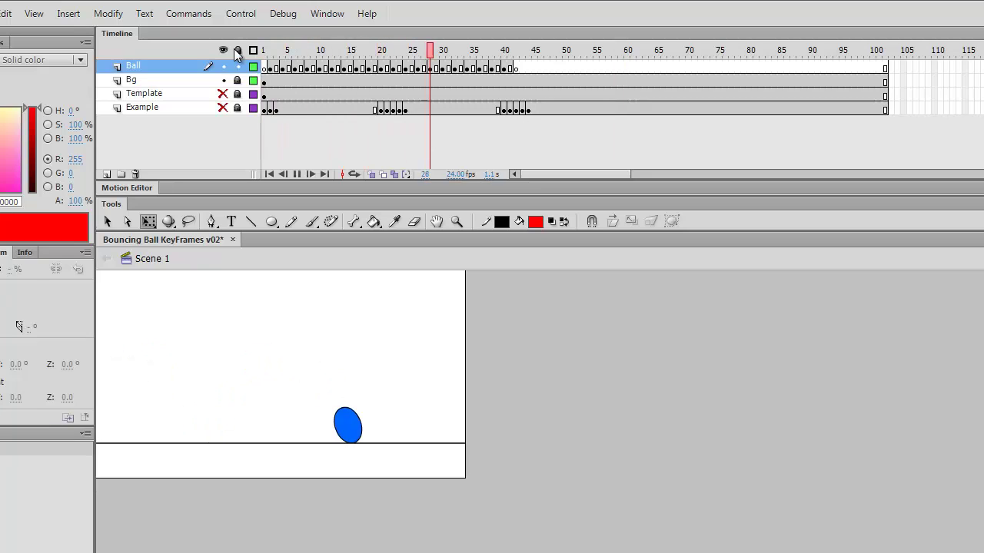
key(Return)
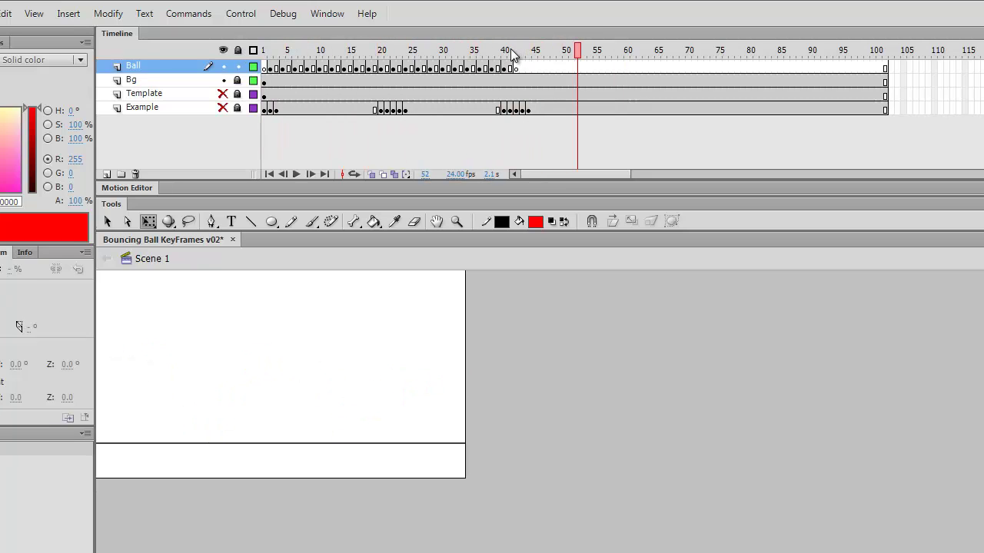
- Turn on onion skinning at frame 40, extend its range back to frame 1, and scrub through the ball's poses to examine their spacing
click(505, 51)
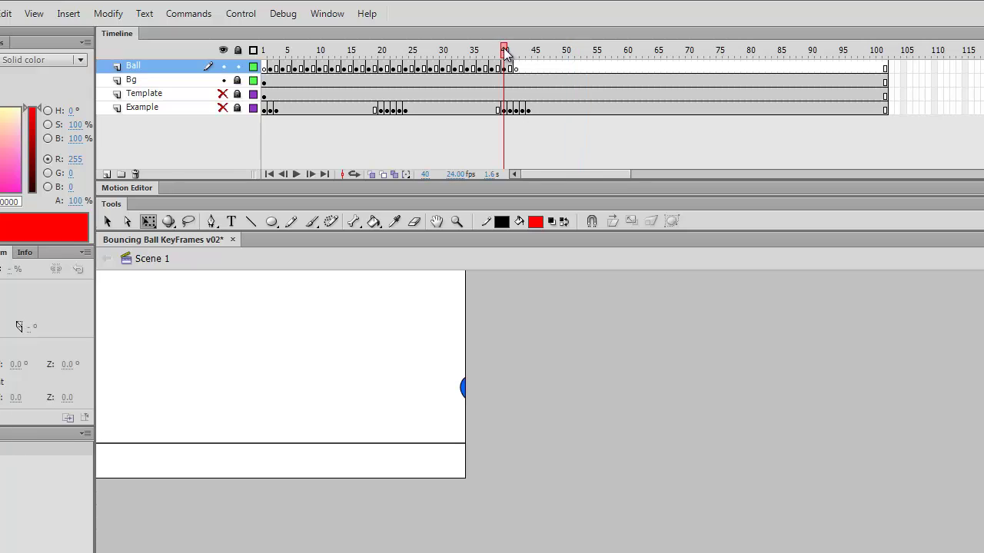
click(372, 176)
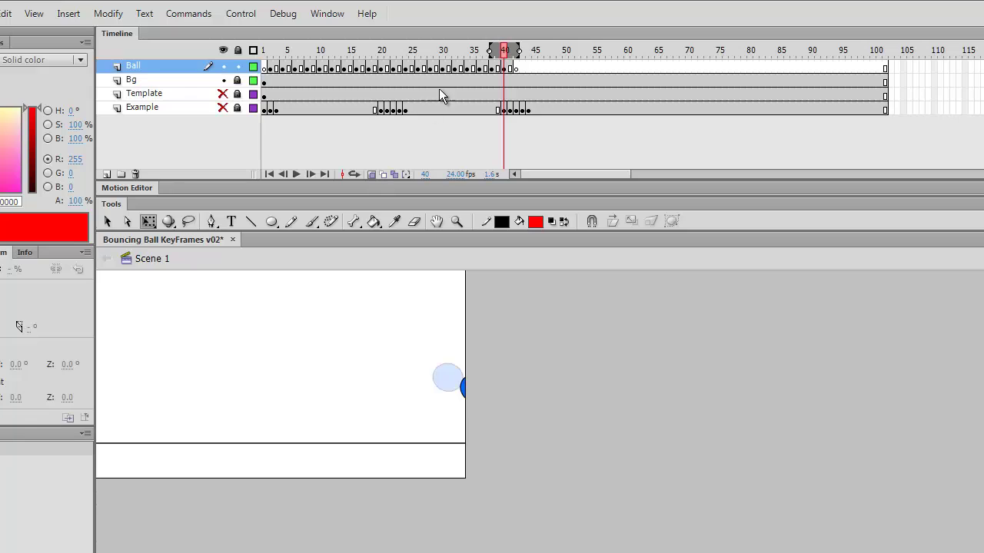
mouse_move(490, 52)
mouse_down()
mouse_move(369, 52)
mouse_move(501, 51)
mouse_move(239, 60)
mouse_up()
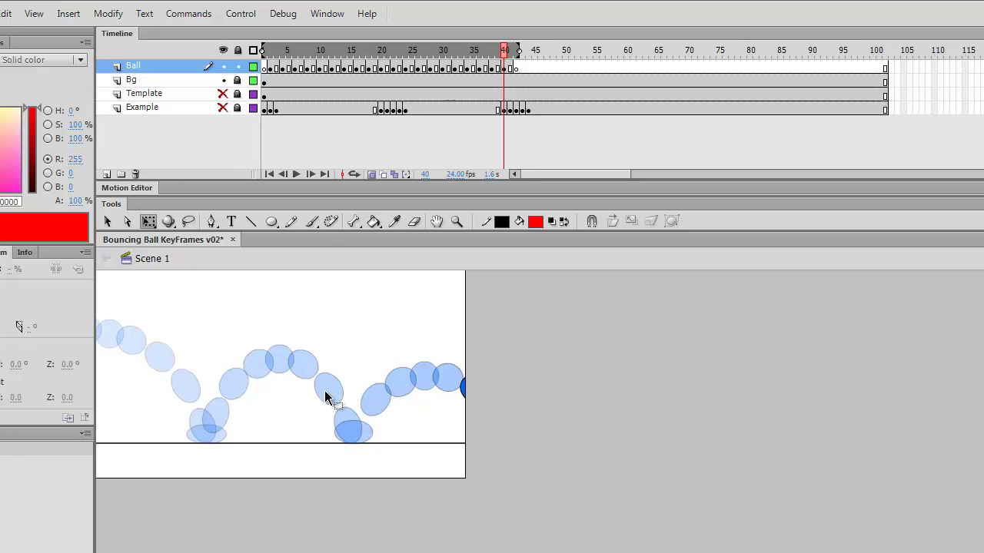
mouse_move(499, 49)
mouse_down()
mouse_move(437, 50)
mouse_move(525, 53)
mouse_up()
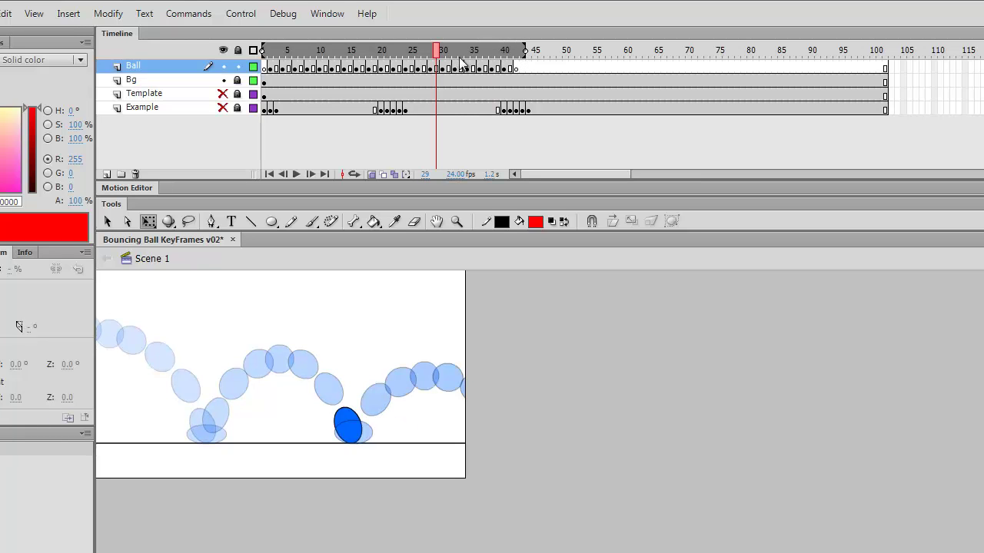
drag(433, 50, 479, 145)
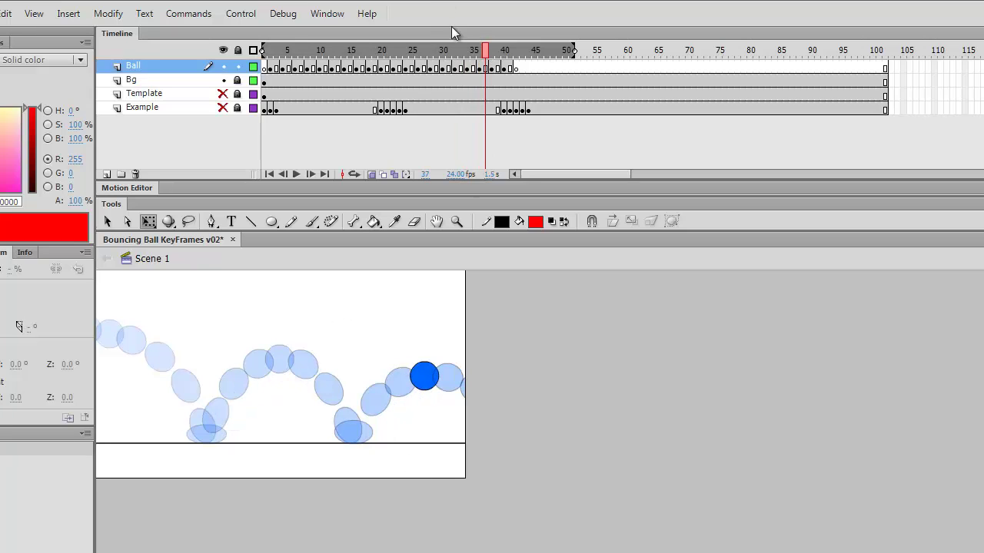
drag(490, 62, 487, 85)
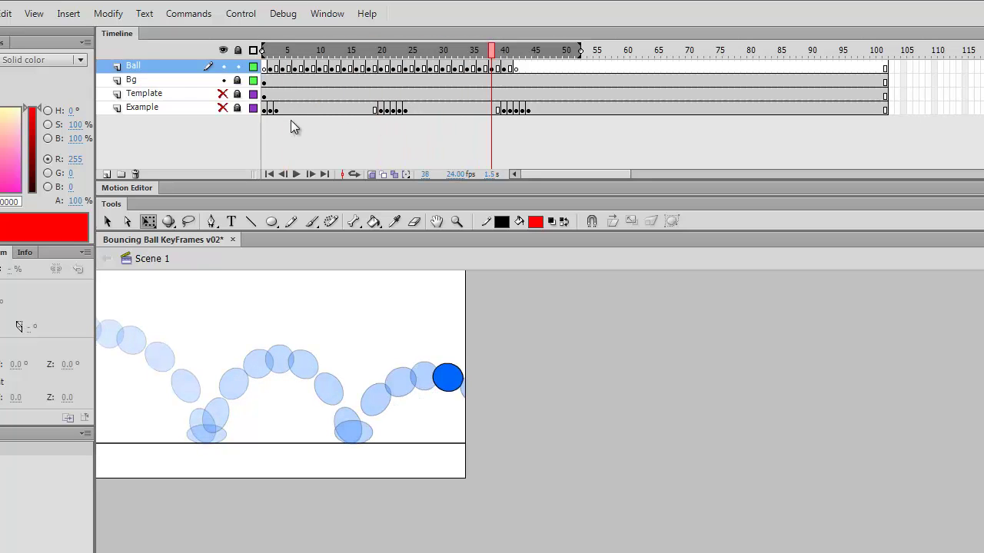
- Turn off onion skinning and replay the animation from frame 1 to check the motion
click(369, 174)
click(263, 50)
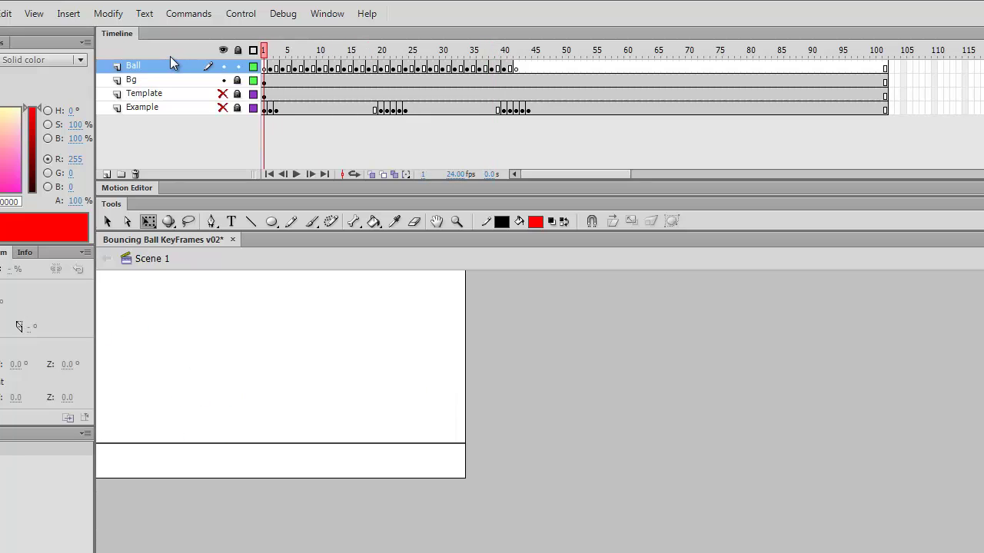
key(Return)
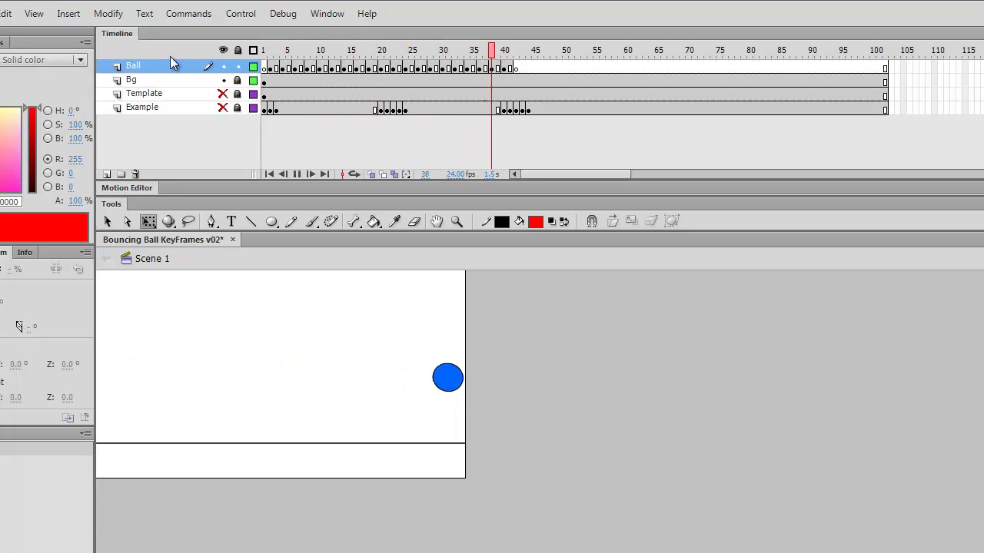
key(Return)
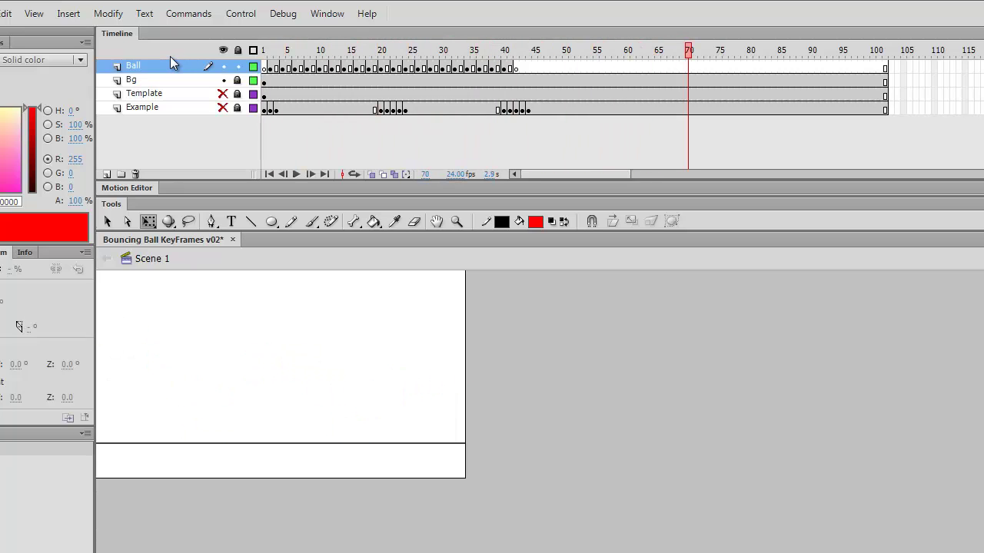
click(262, 51)
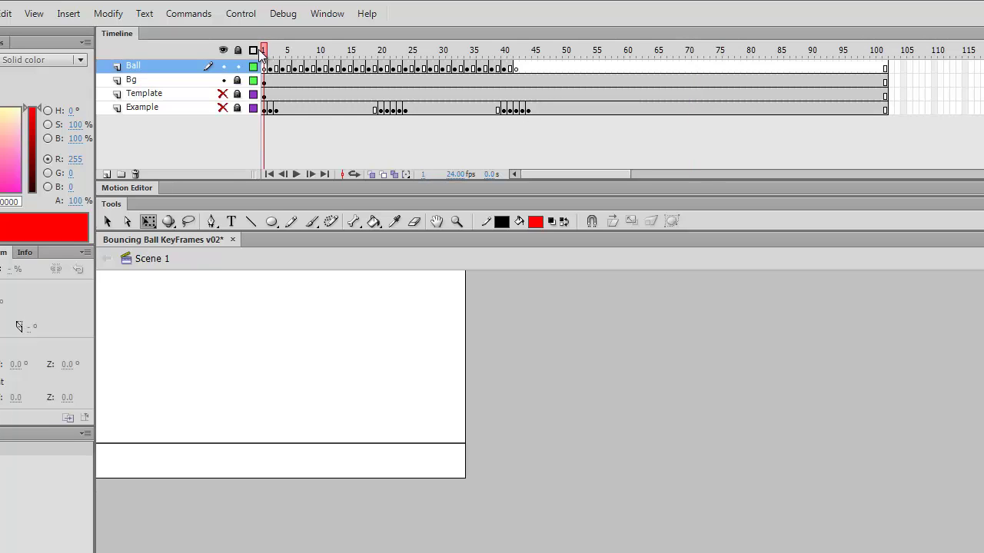
key(Return)
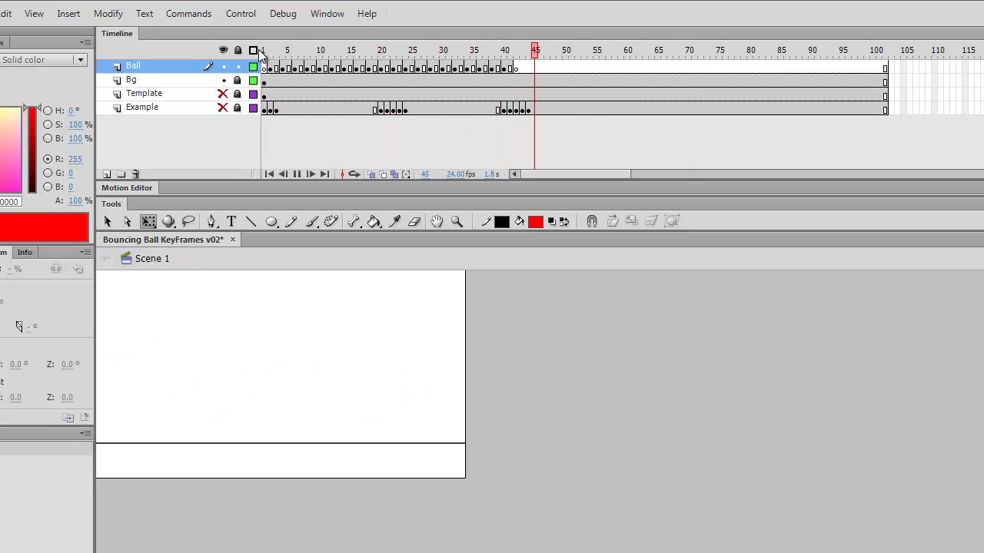